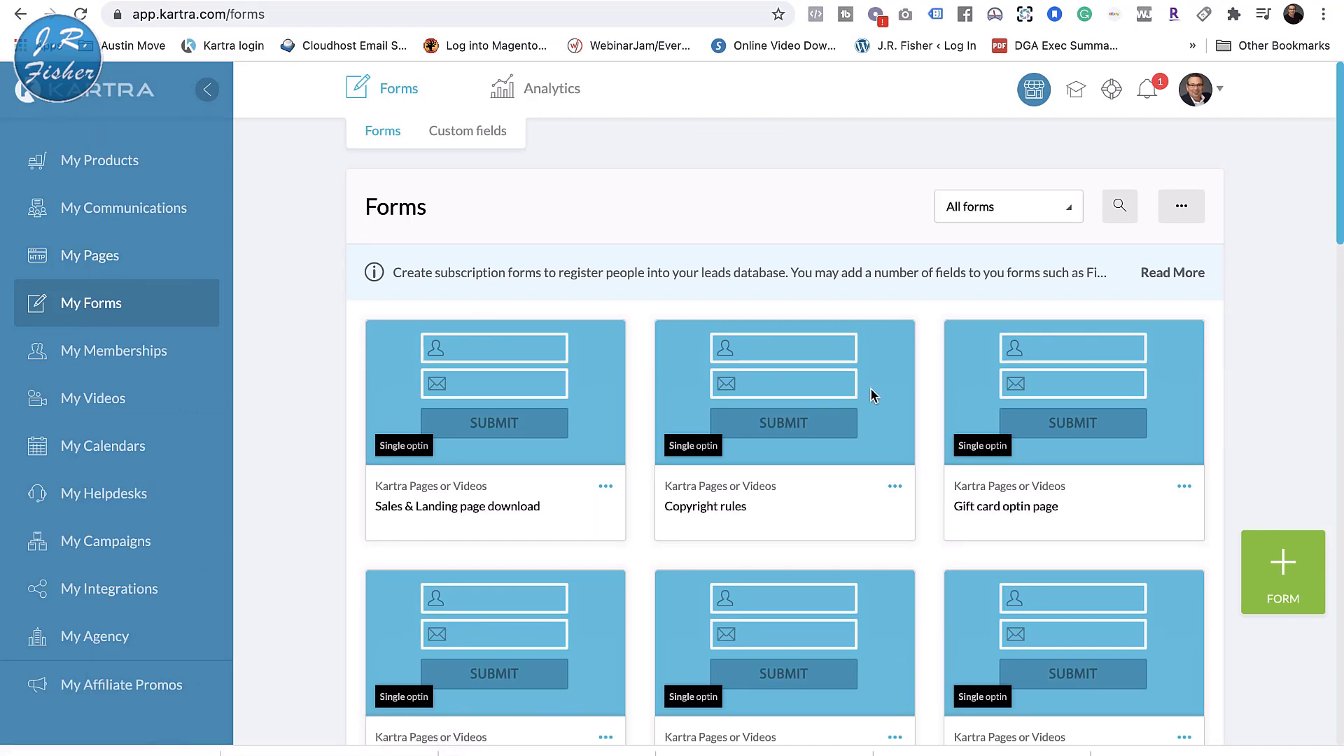
Leave the Forms grid and open My Pages to list all 318 pages
scroll(871, 390, down, 8)
scroll(870, 388, down, 5)
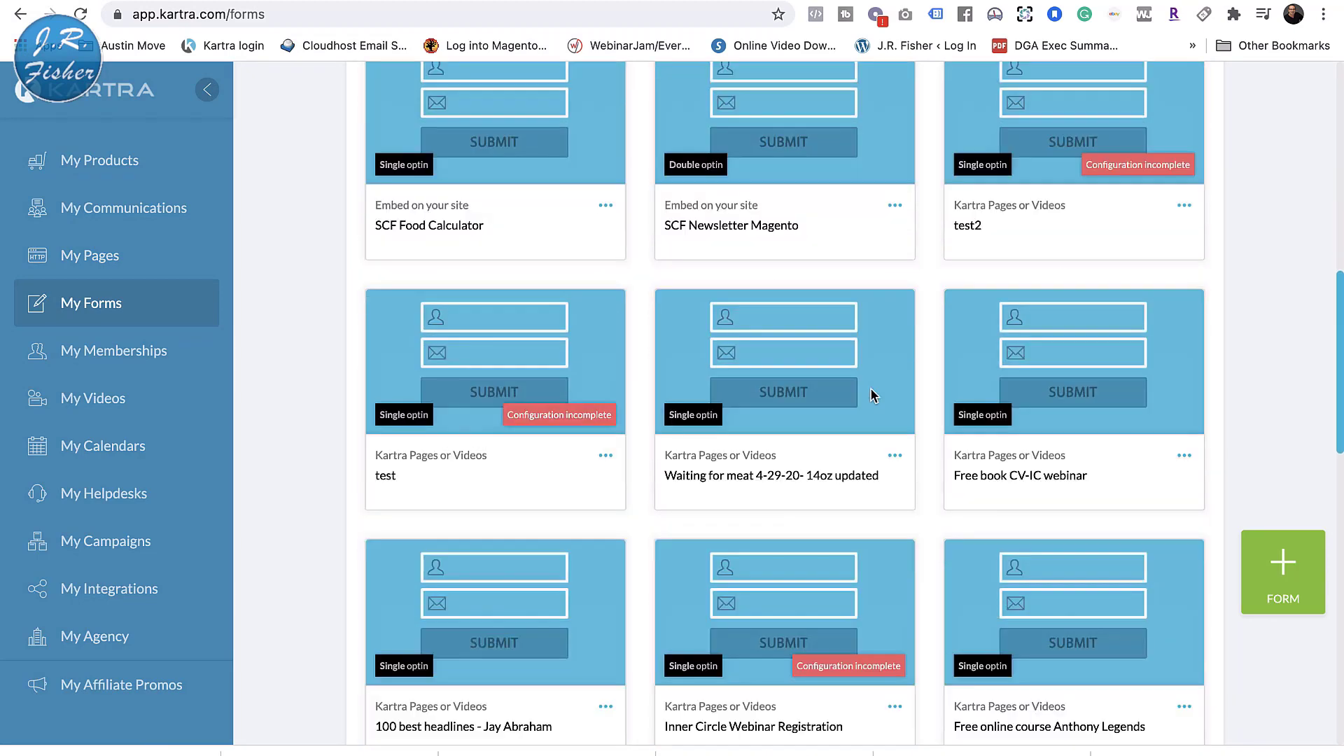
scroll(871, 388, up, 12)
scroll(871, 388, up, 1)
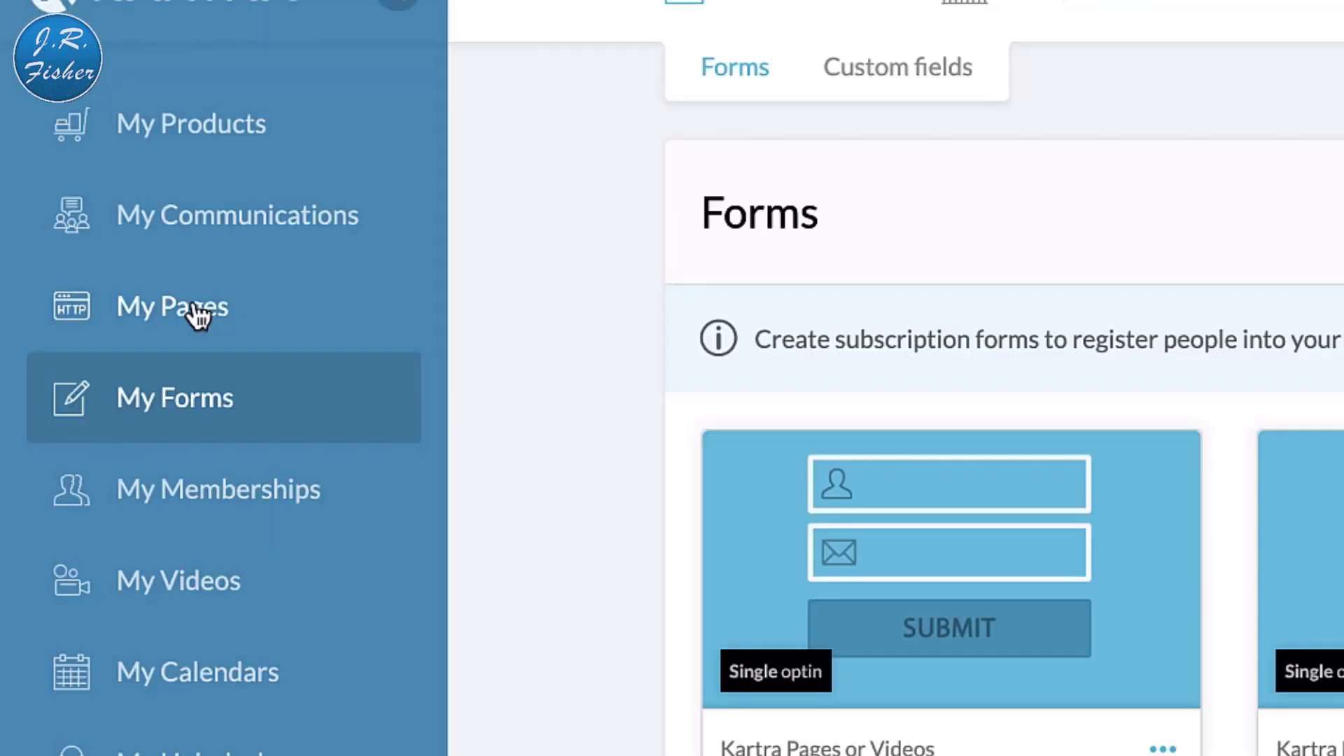
click(199, 317)
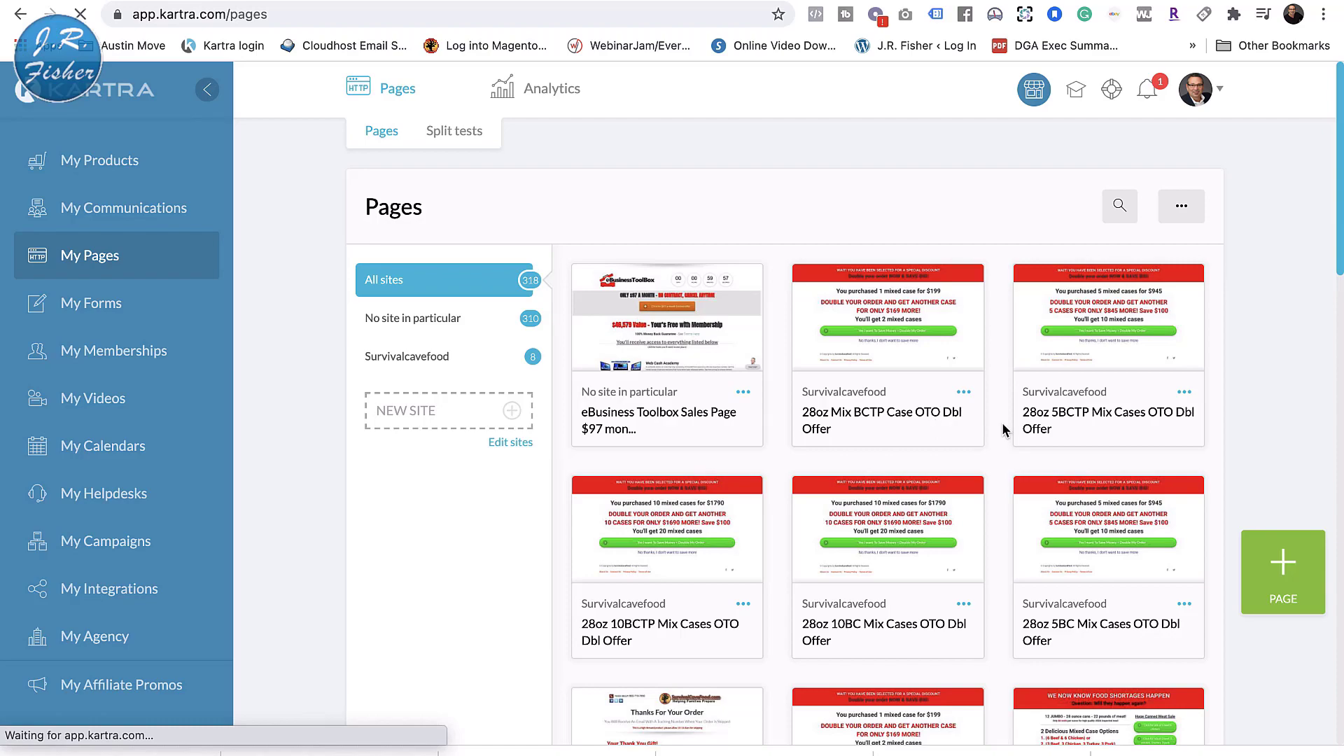
Open the Edit page dialog for the 'Sales and Landing page template download' page
scroll(1002, 429, down, 5)
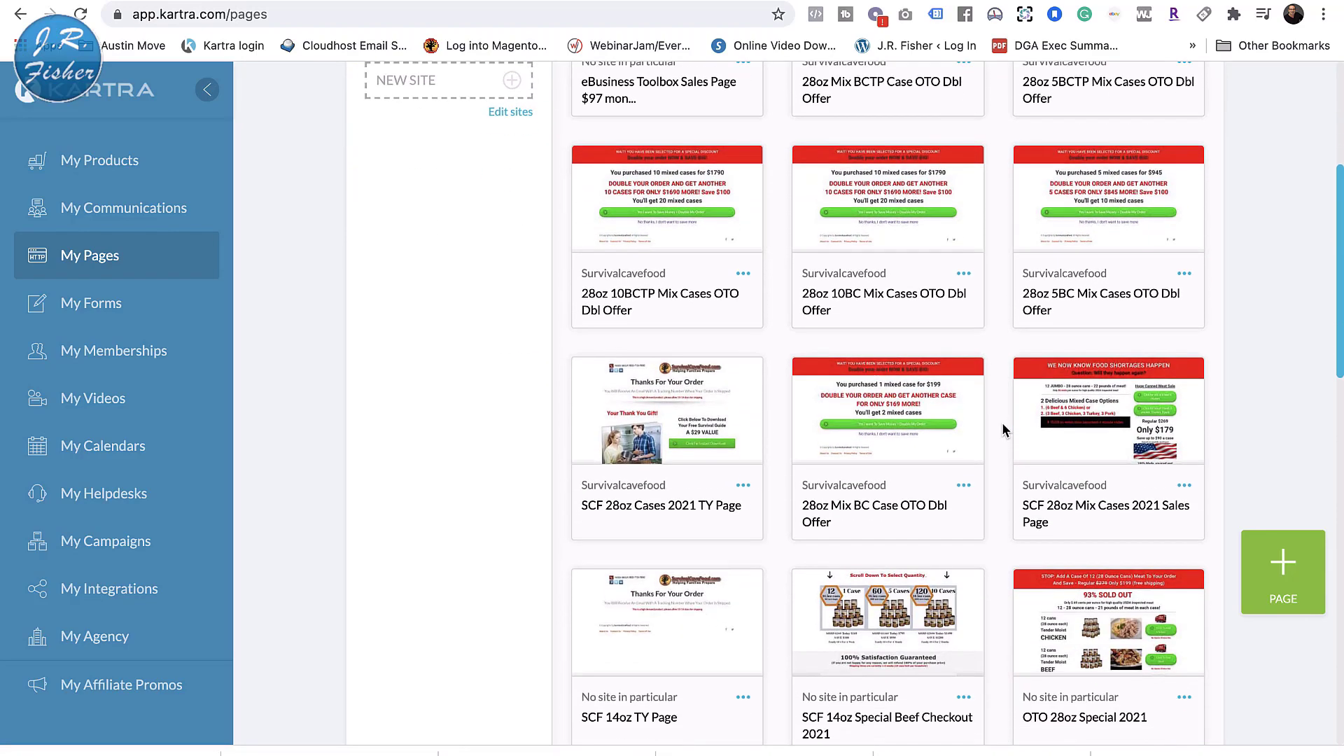
scroll(1002, 429, down, 4)
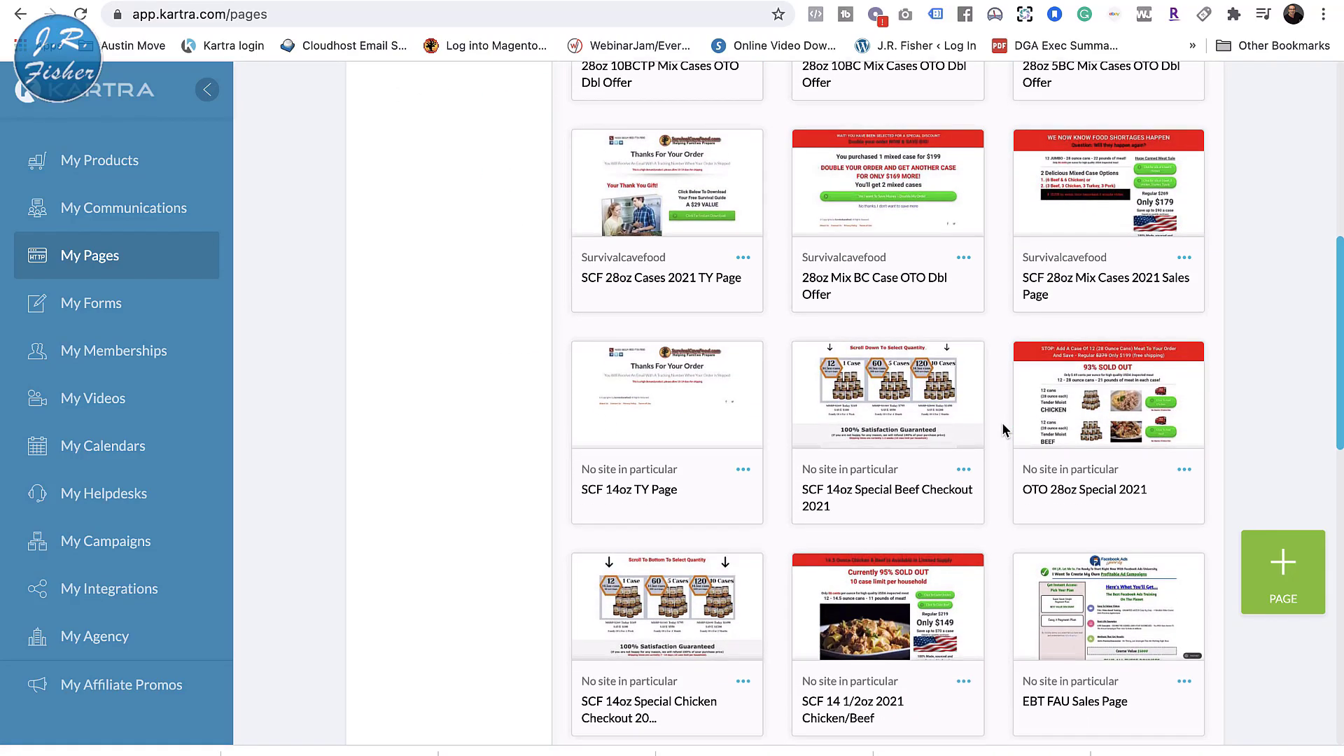
scroll(1002, 429, down, 7)
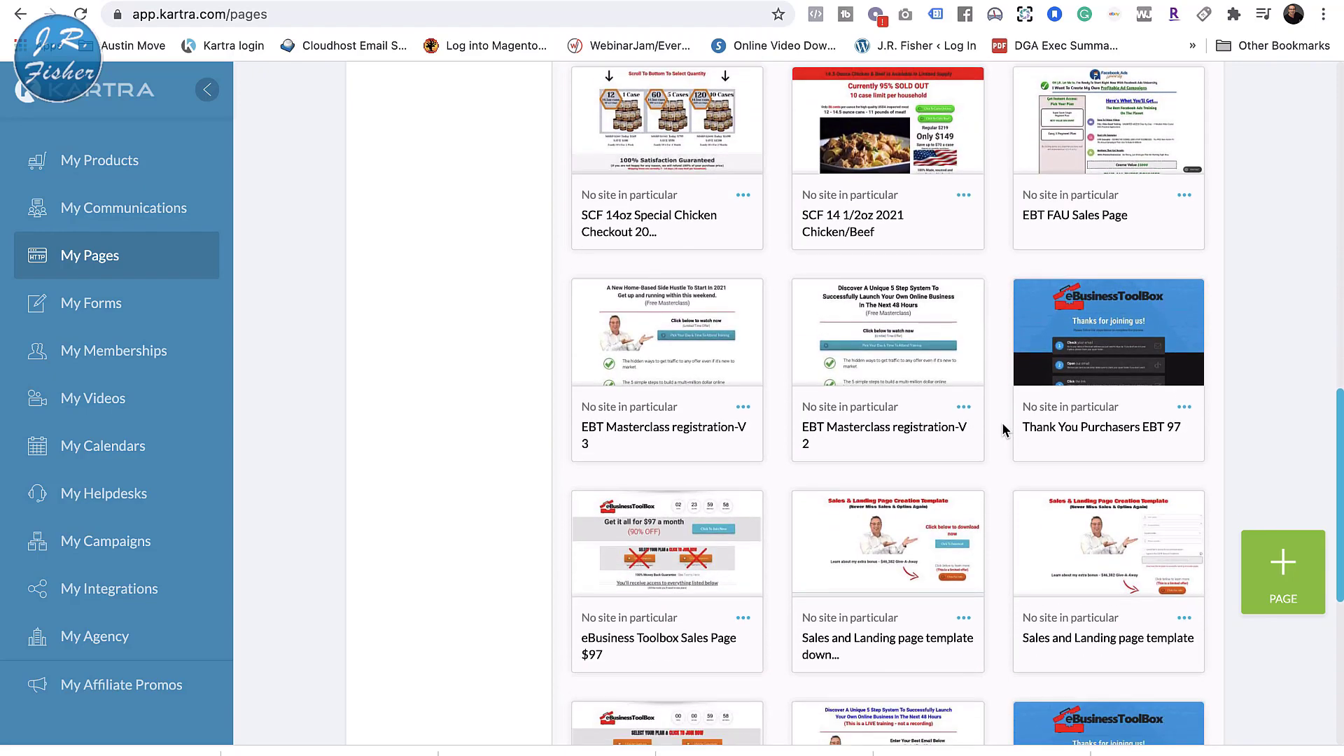
scroll(1002, 429, down, 3)
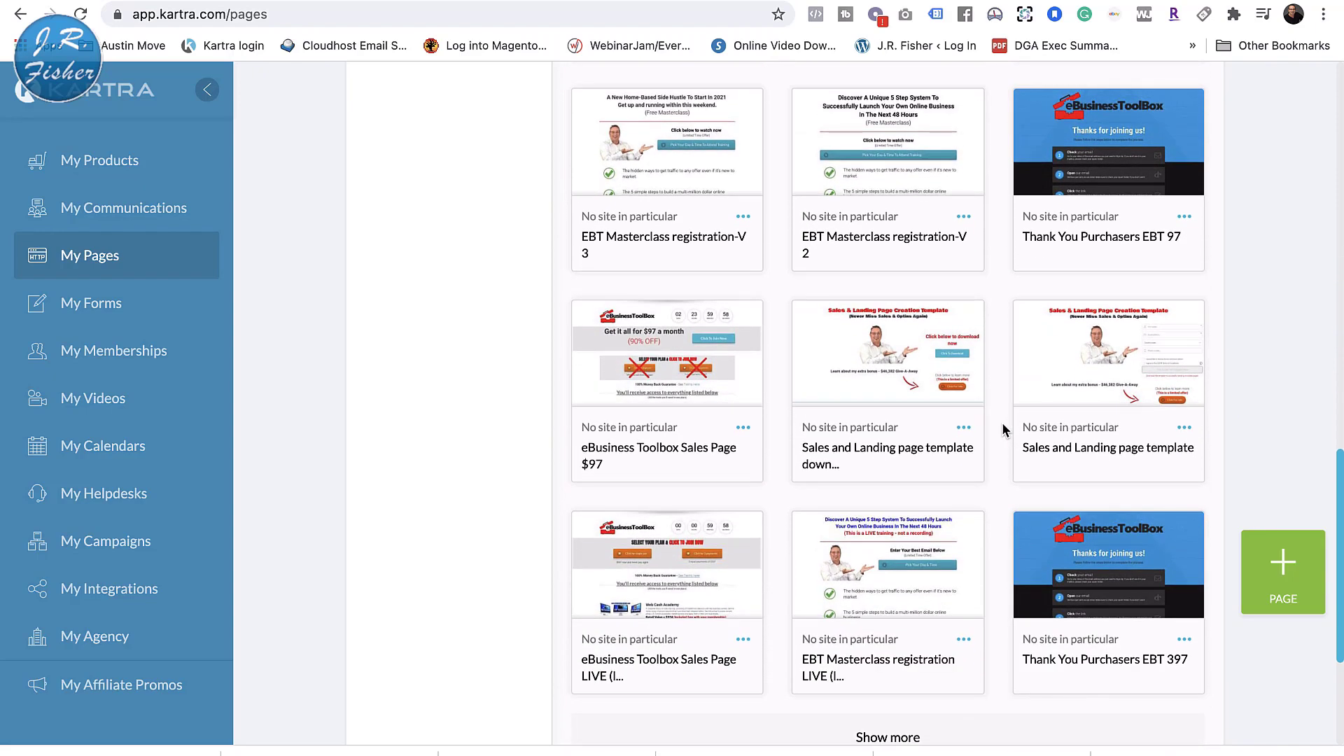
click(964, 430)
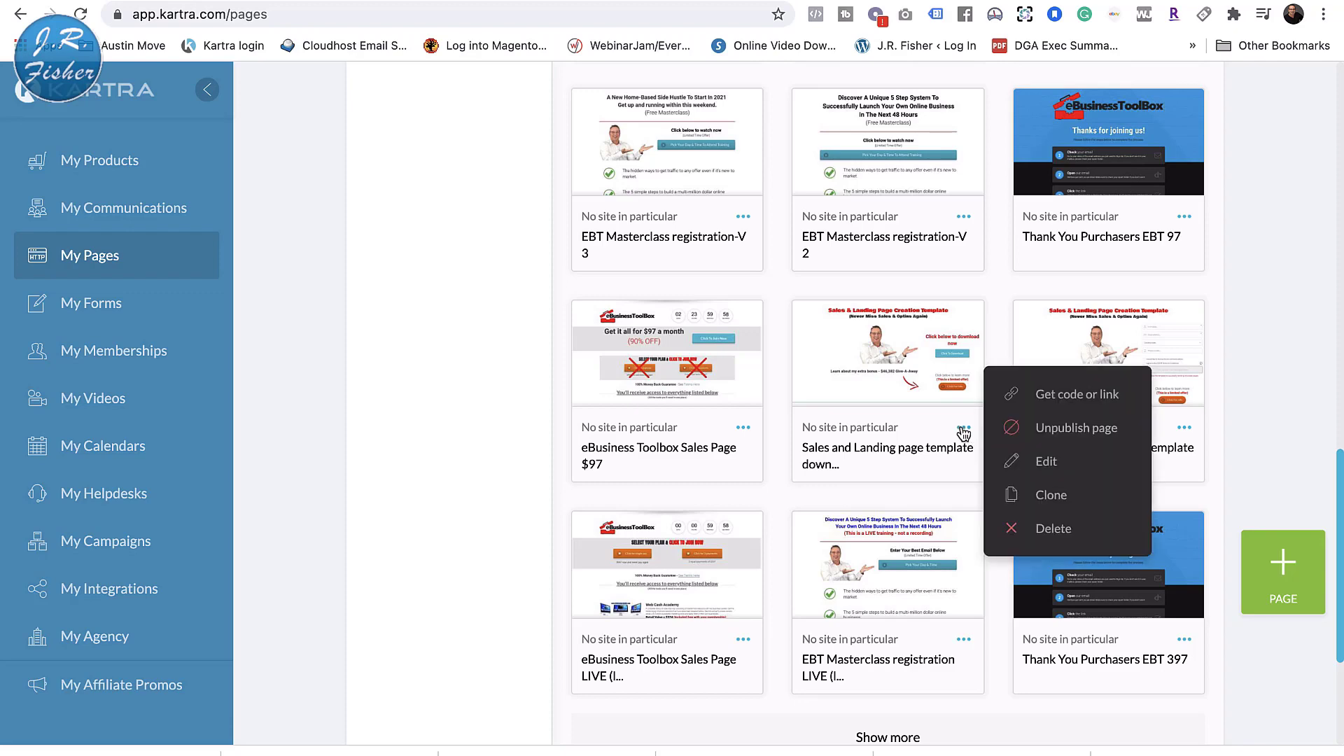
click(1043, 471)
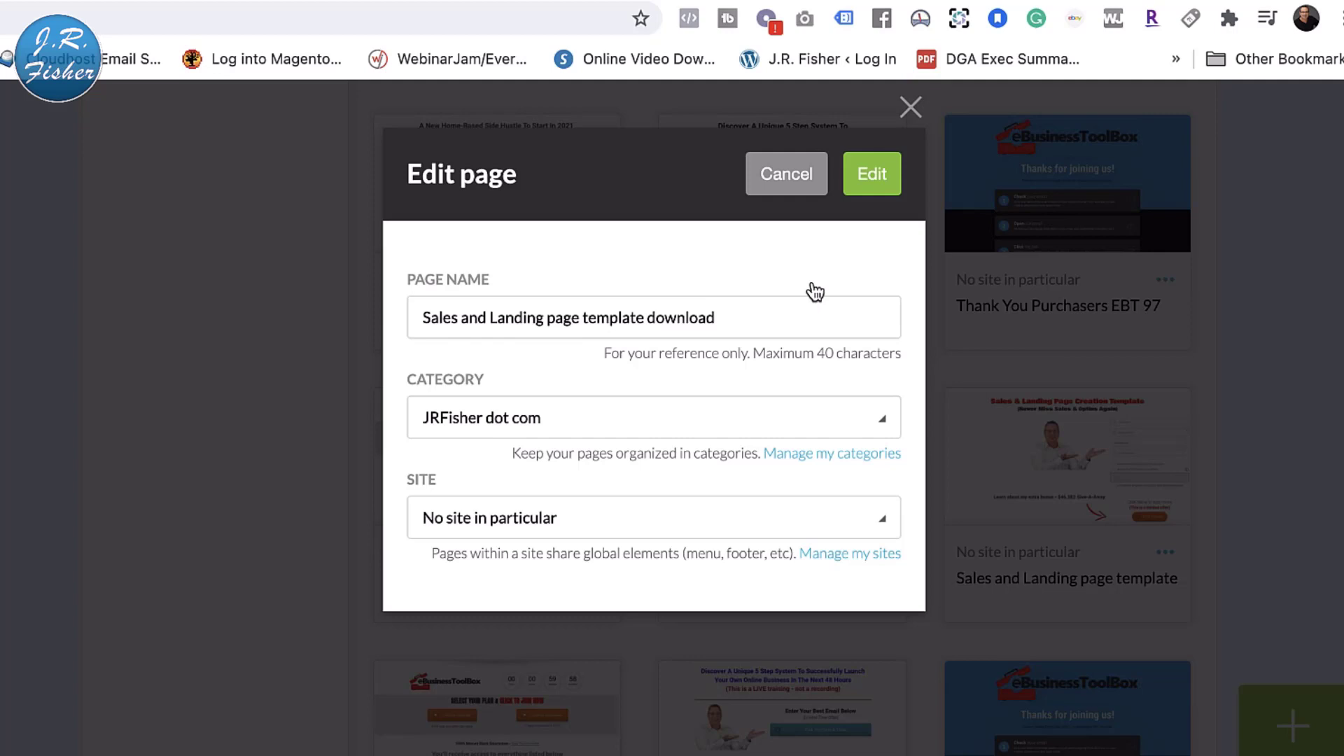
Open the 'Sales and Landing page template download' page in the page builder
click(870, 191)
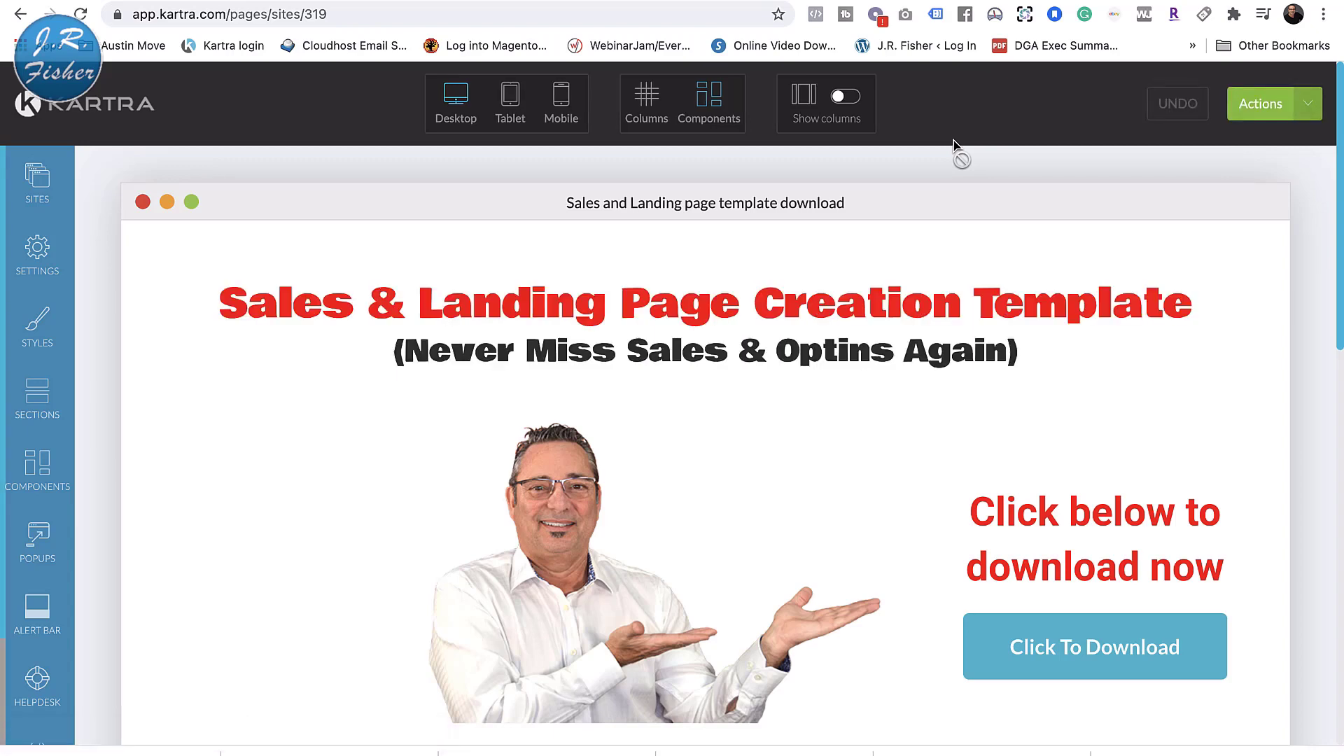
scroll(954, 145, down, 3)
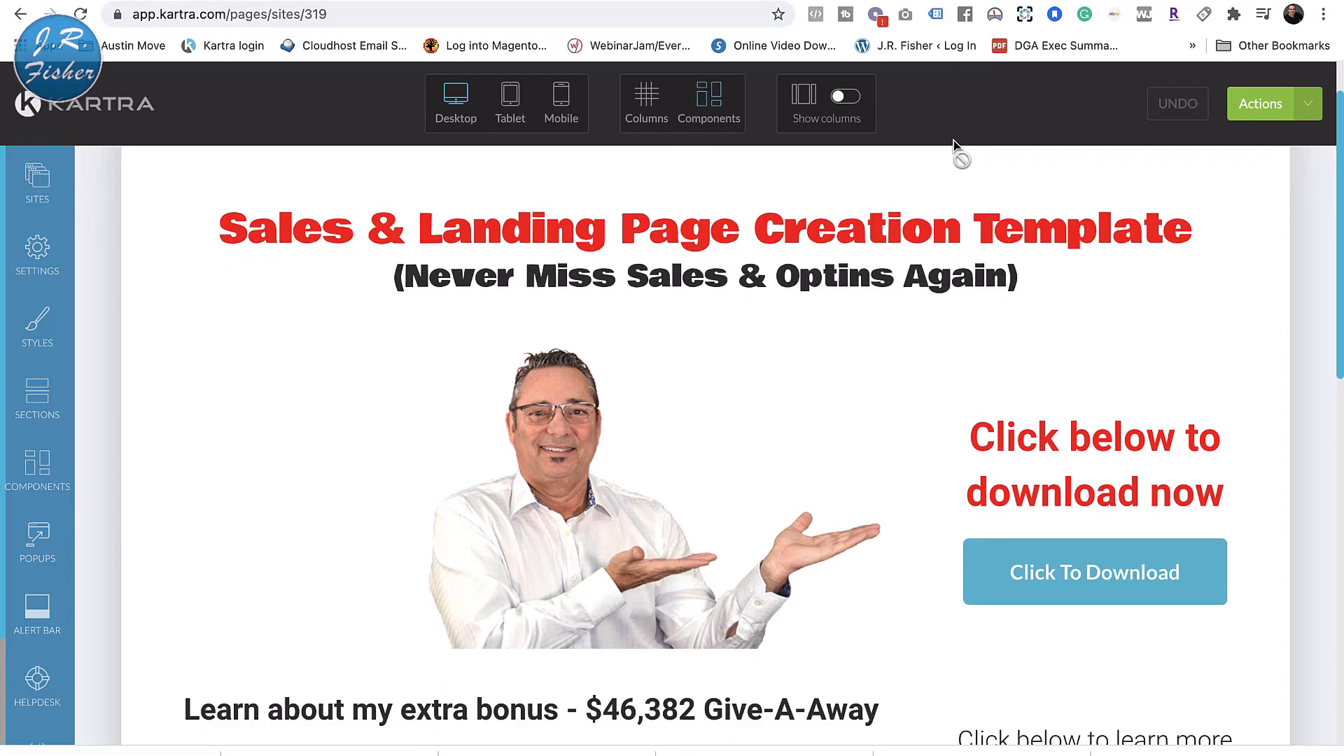
scroll(954, 144, up, 3)
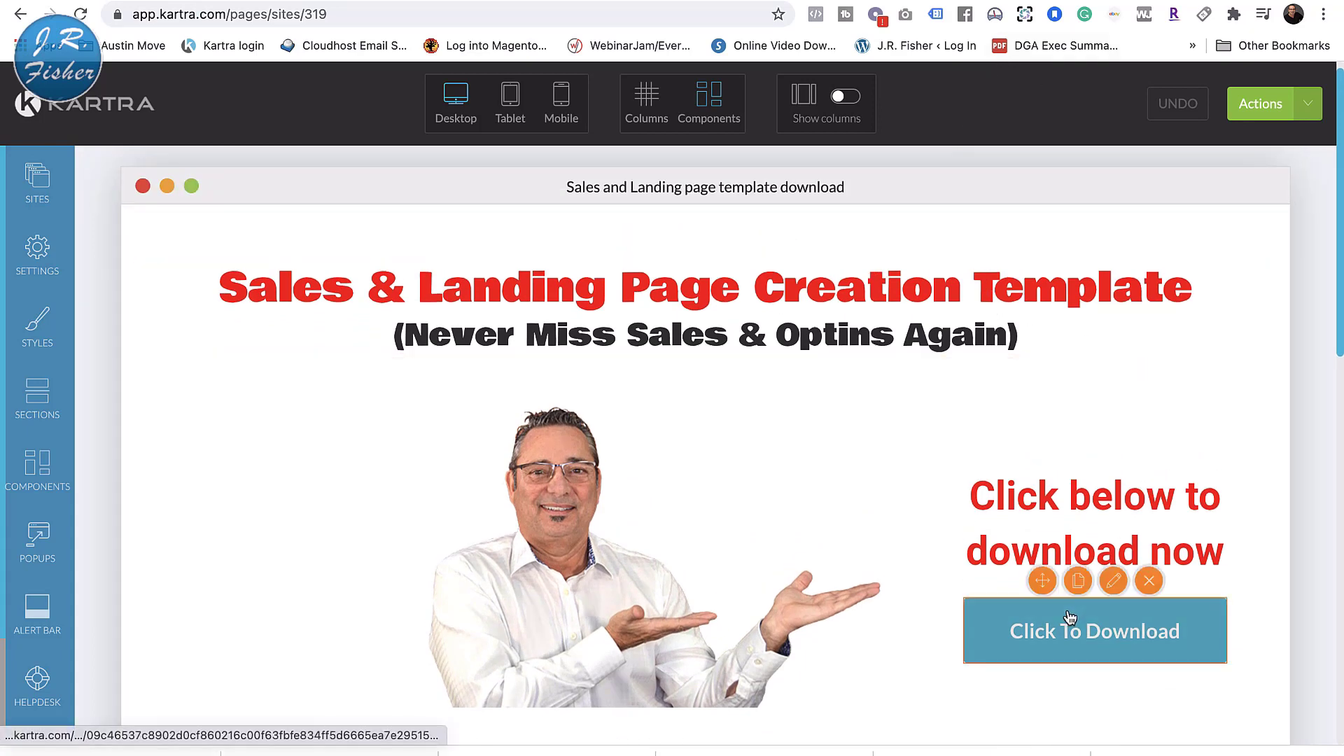
scroll(1071, 619, down, 3)
scroll(1069, 616, down, 3)
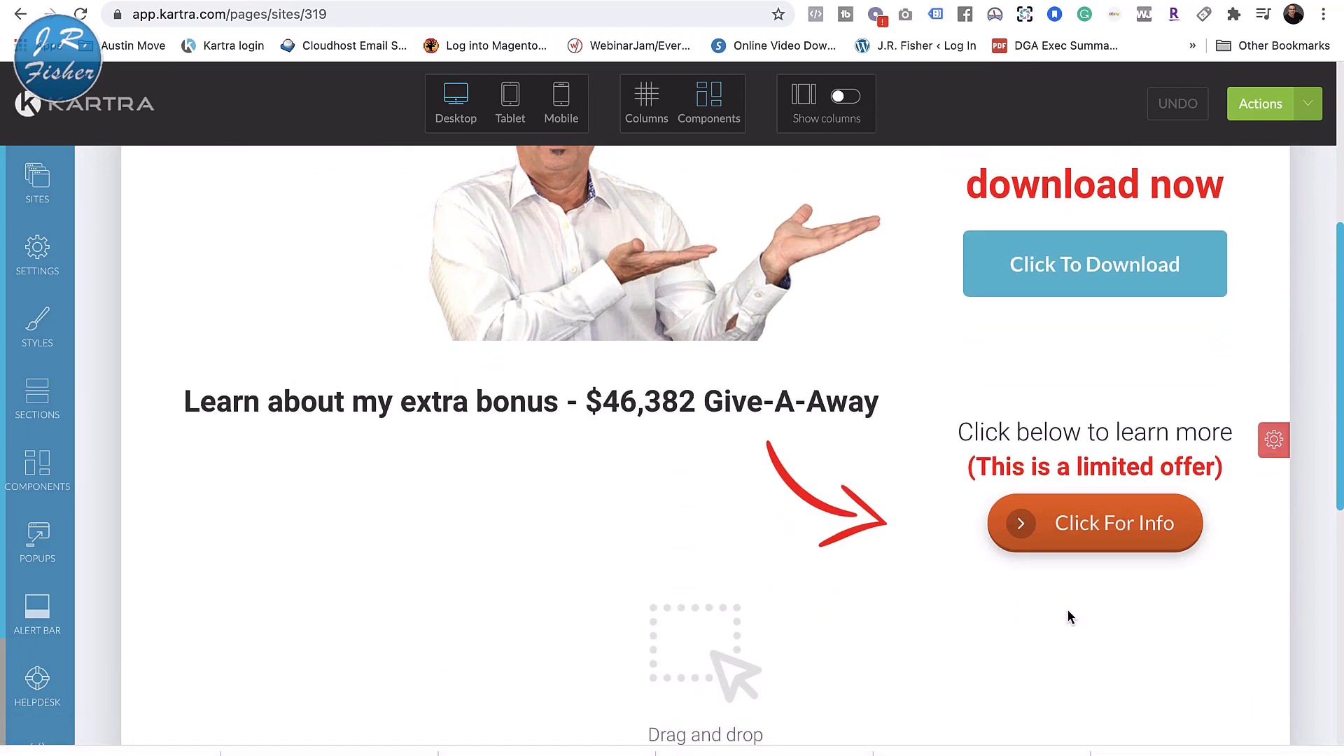
scroll(1069, 616, up, 6)
Inspect the builder's elements, including the Click To Download button and bonus offer section
mouse_move(1005, 645)
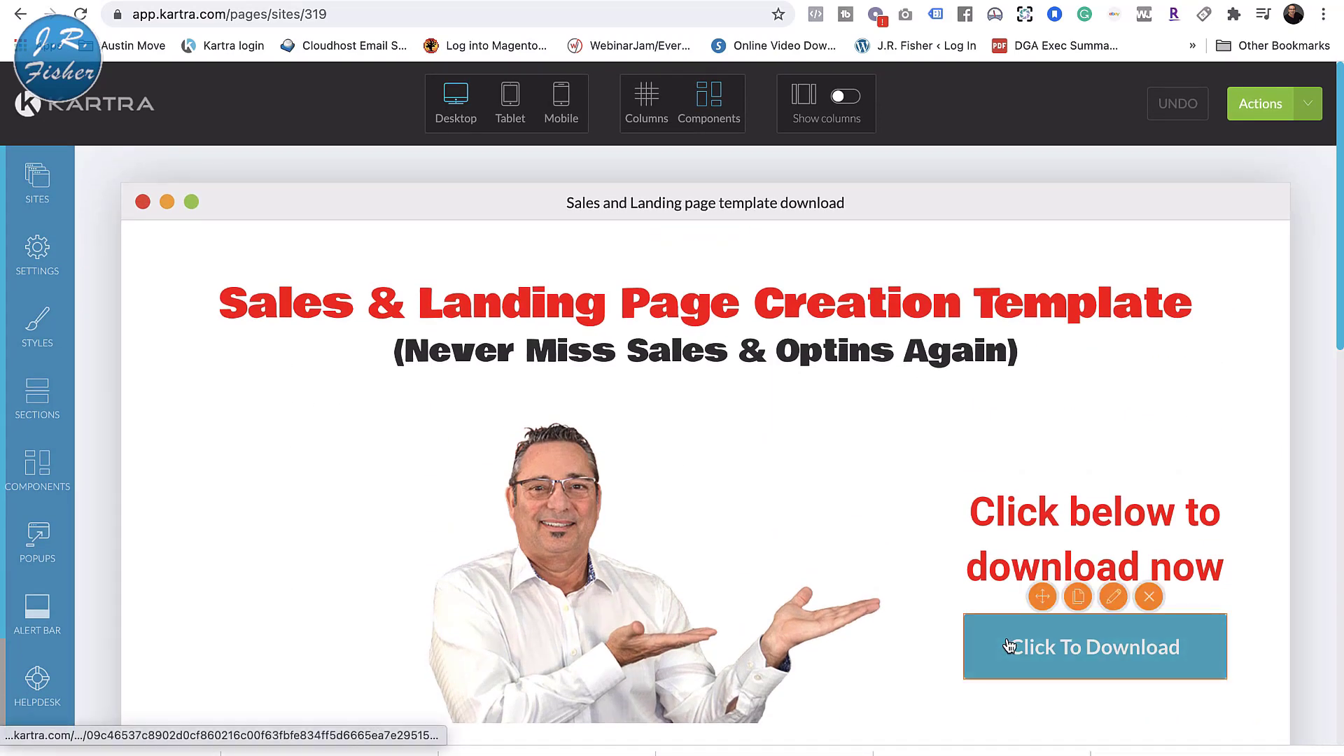
mouse_move(975, 505)
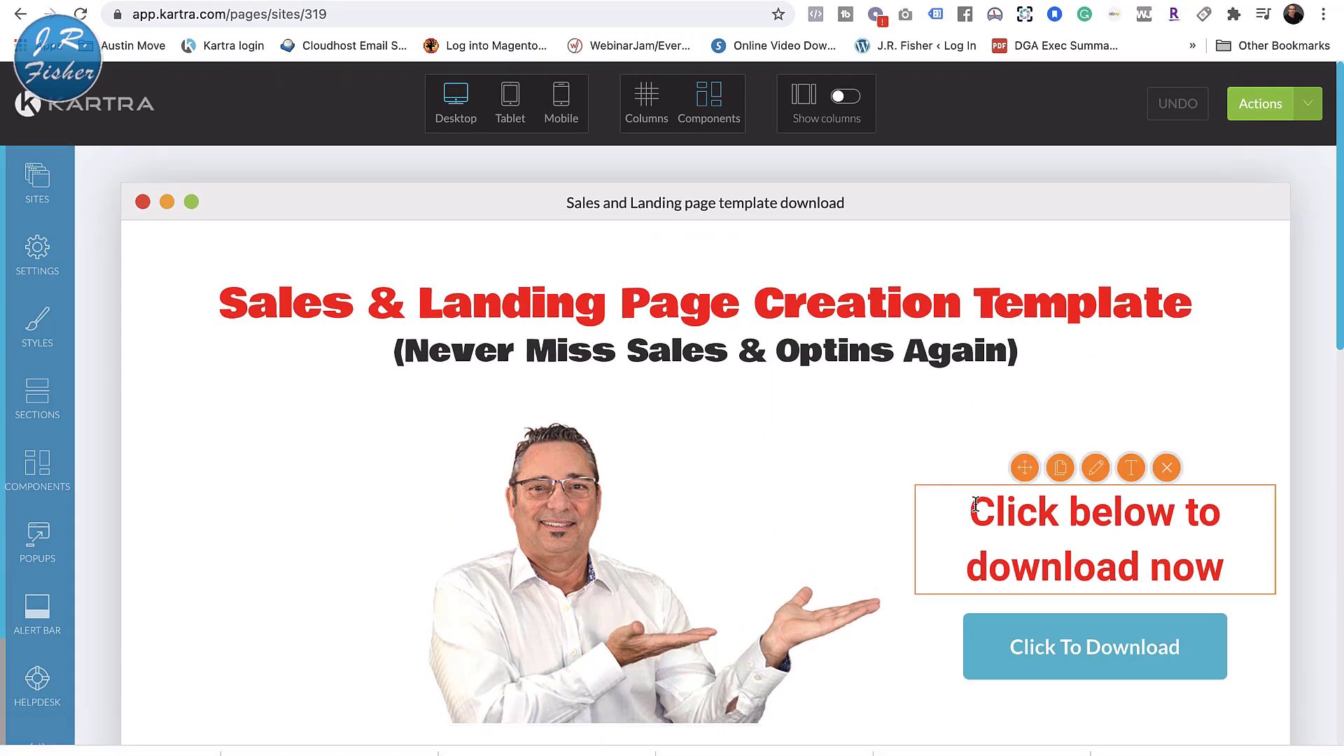
mouse_move(831, 450)
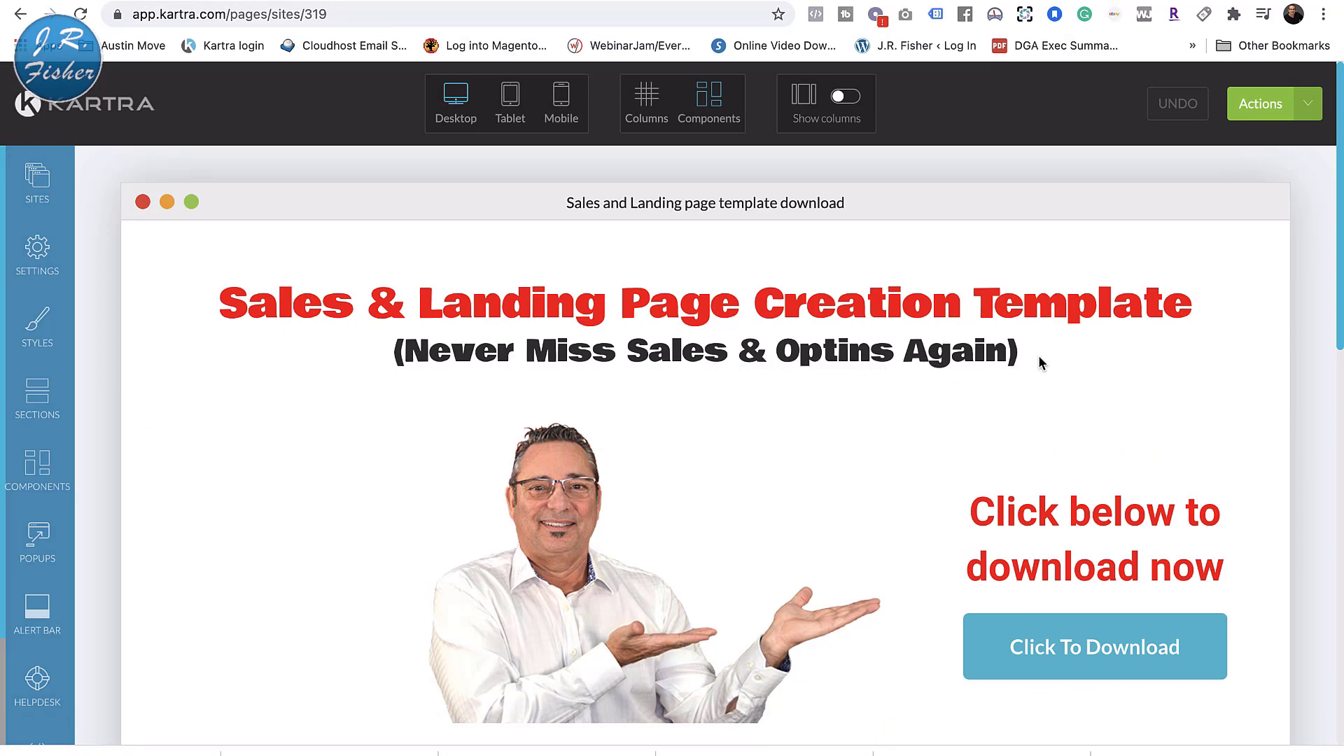
scroll(1226, 384, down, 3)
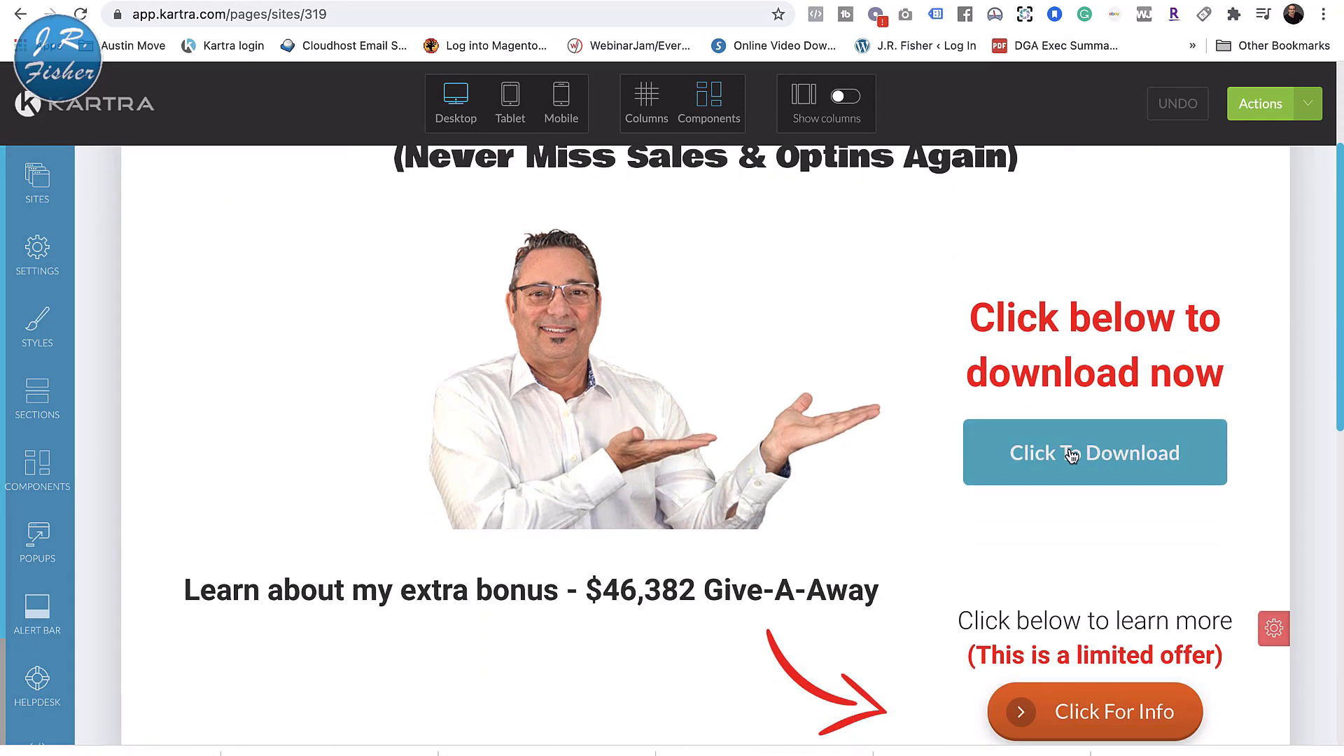
mouse_move(1074, 456)
scroll(1074, 456, down, 5)
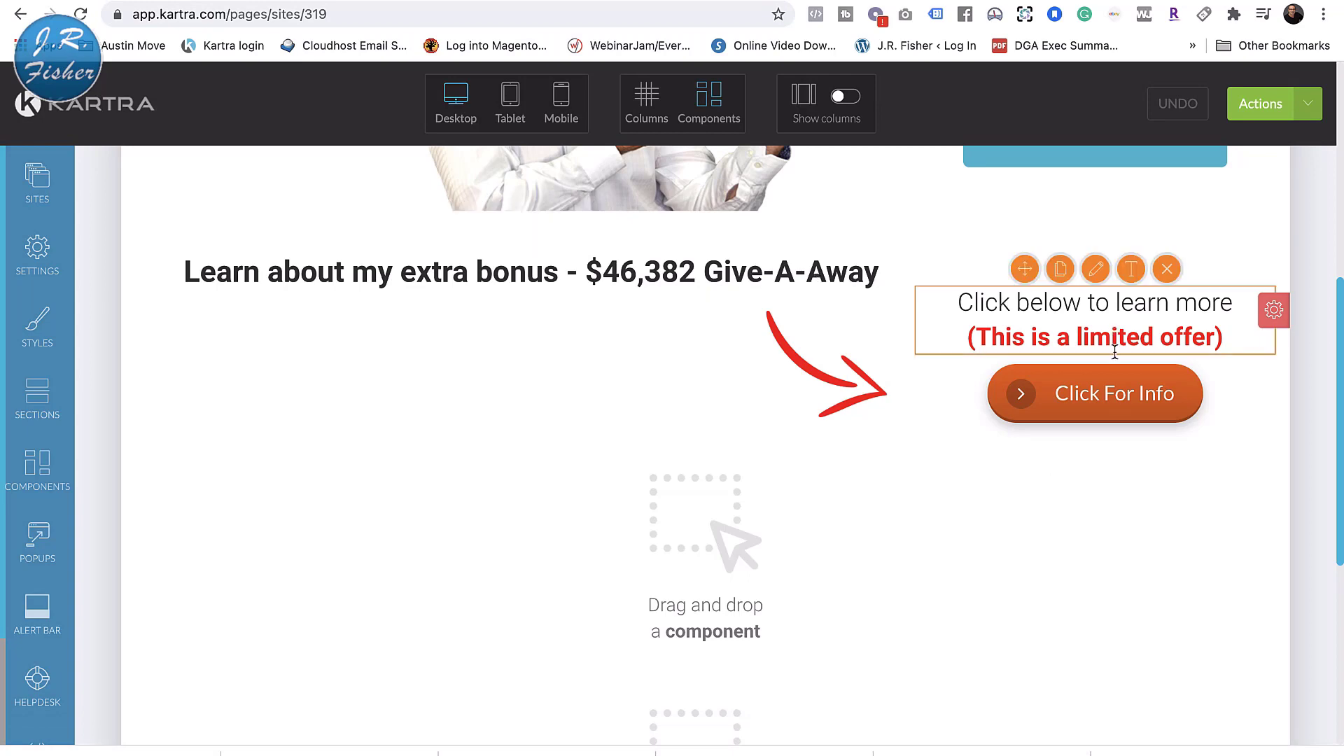
scroll(1092, 392, up, 8)
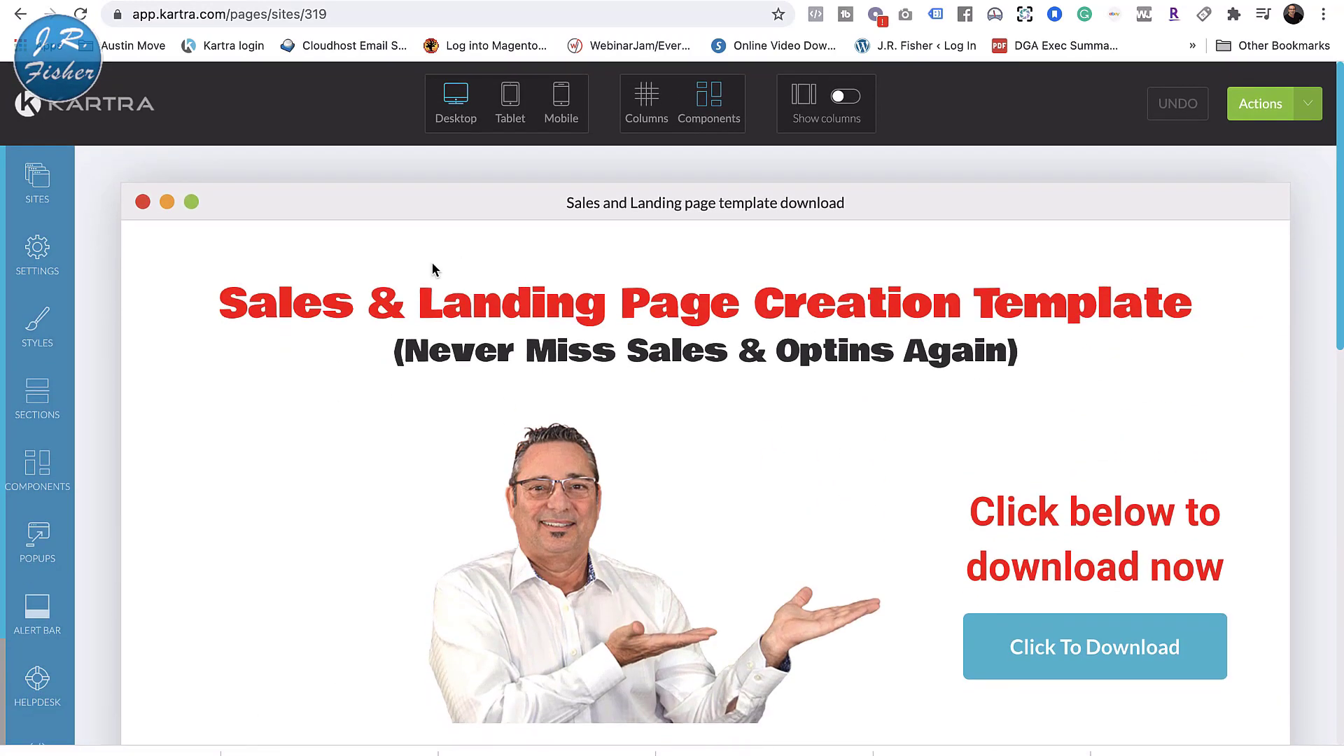
Return to the Pages list, filter by 'sales' to 24 pages, and open the template card's menu
click(20, 15)
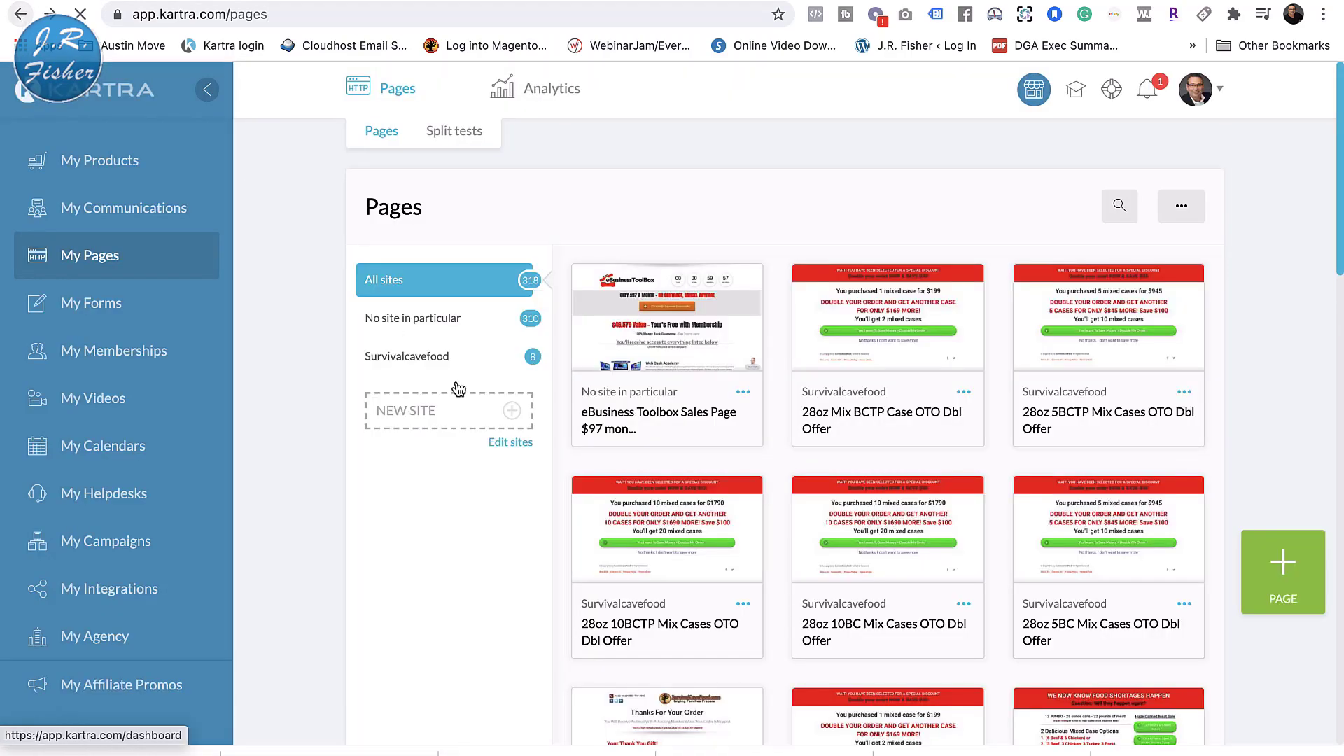
scroll(837, 476, down, 3)
scroll(837, 476, down, 7)
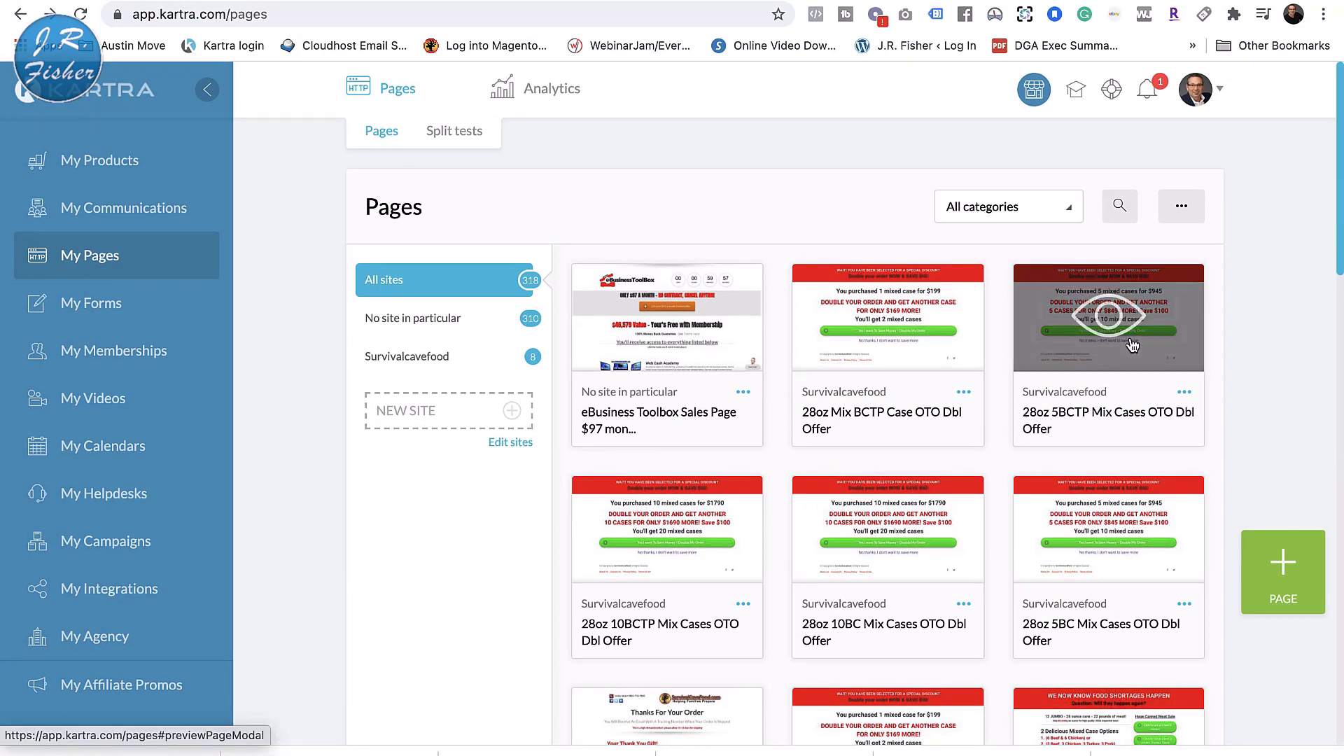
click(1119, 210)
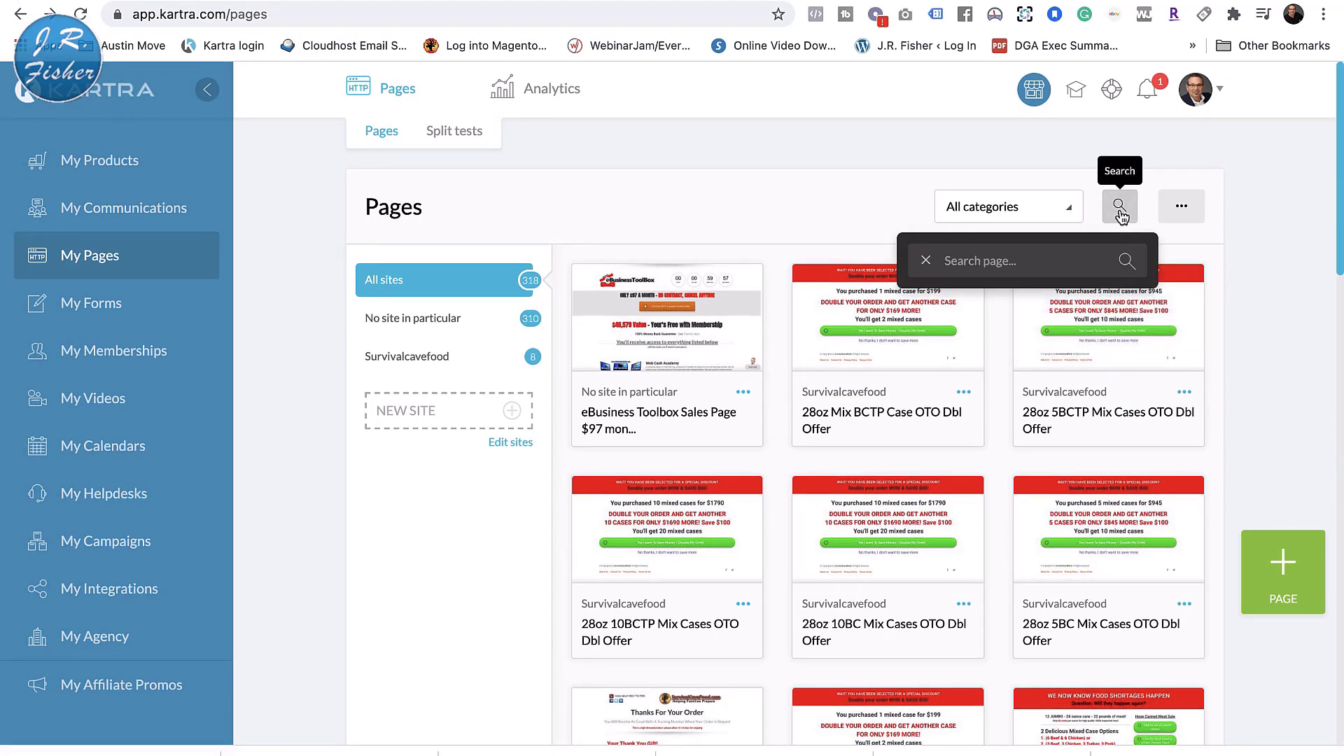
click(1036, 263)
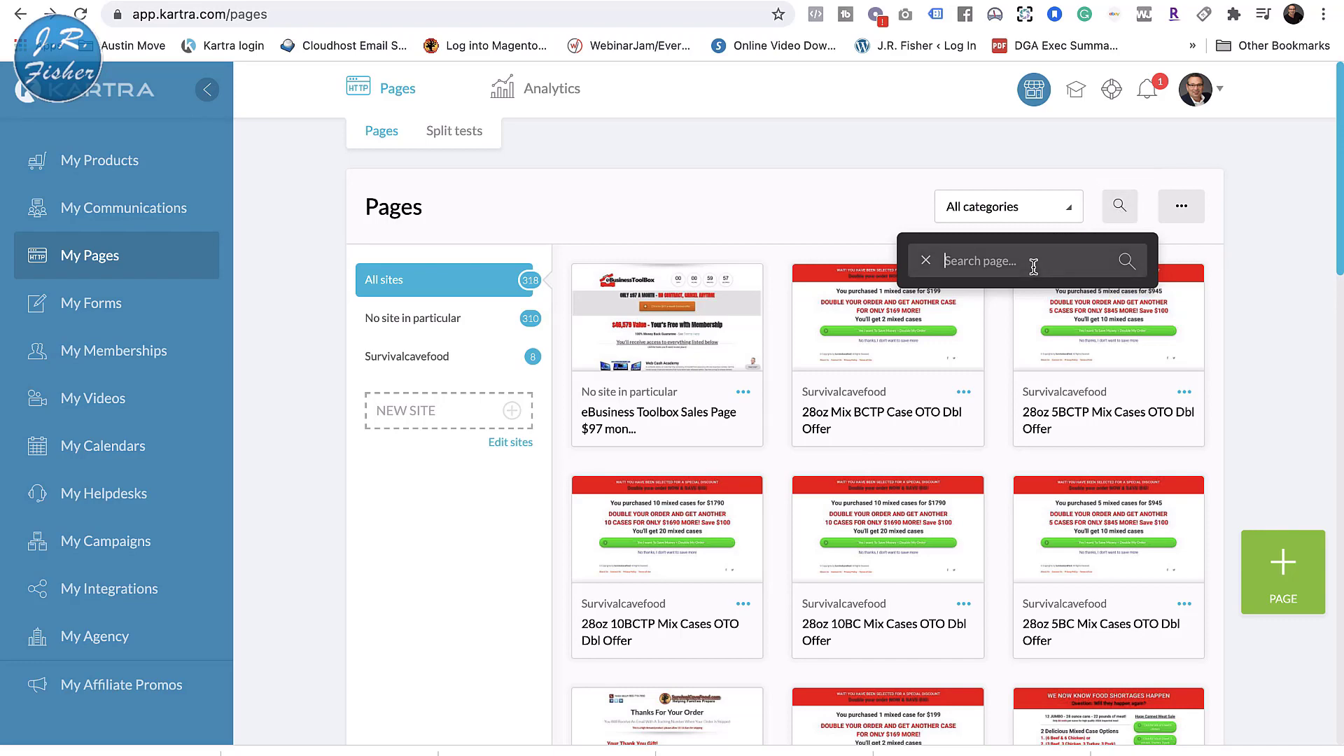
text(sales)
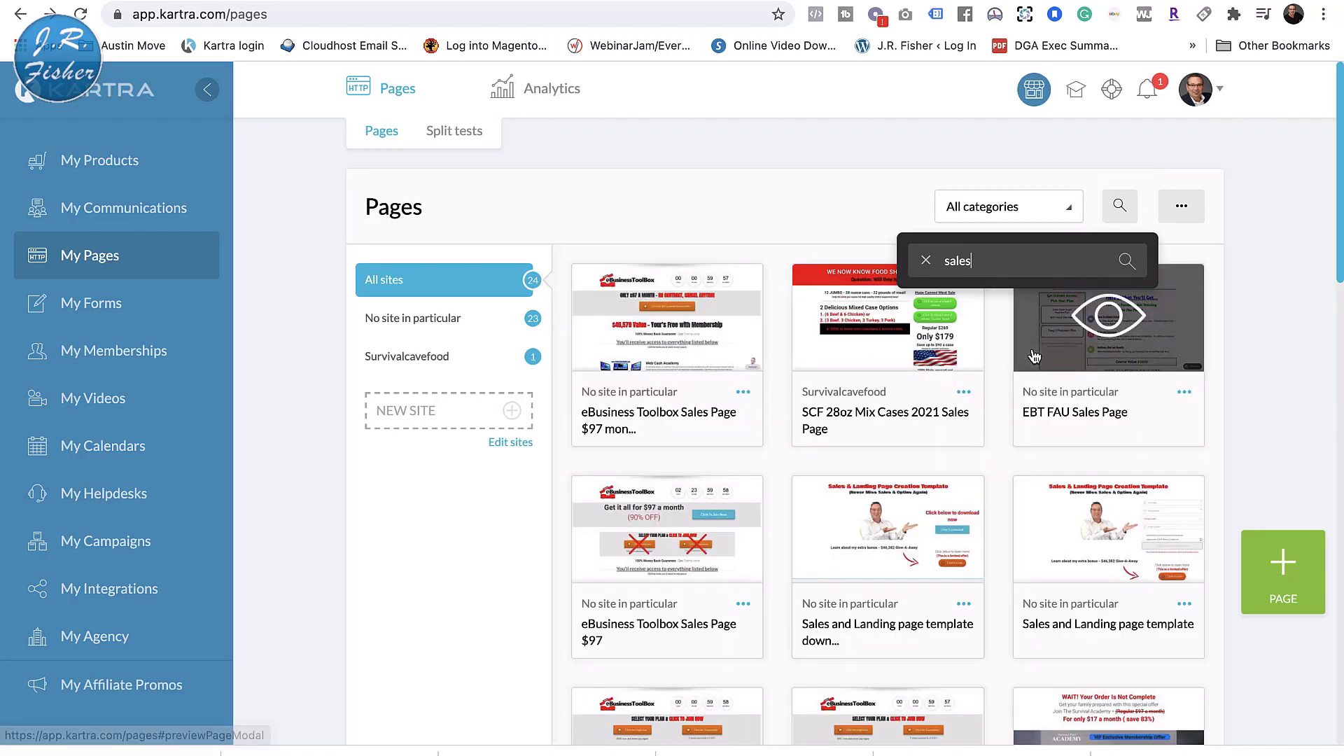
scroll(1034, 357, down, 3)
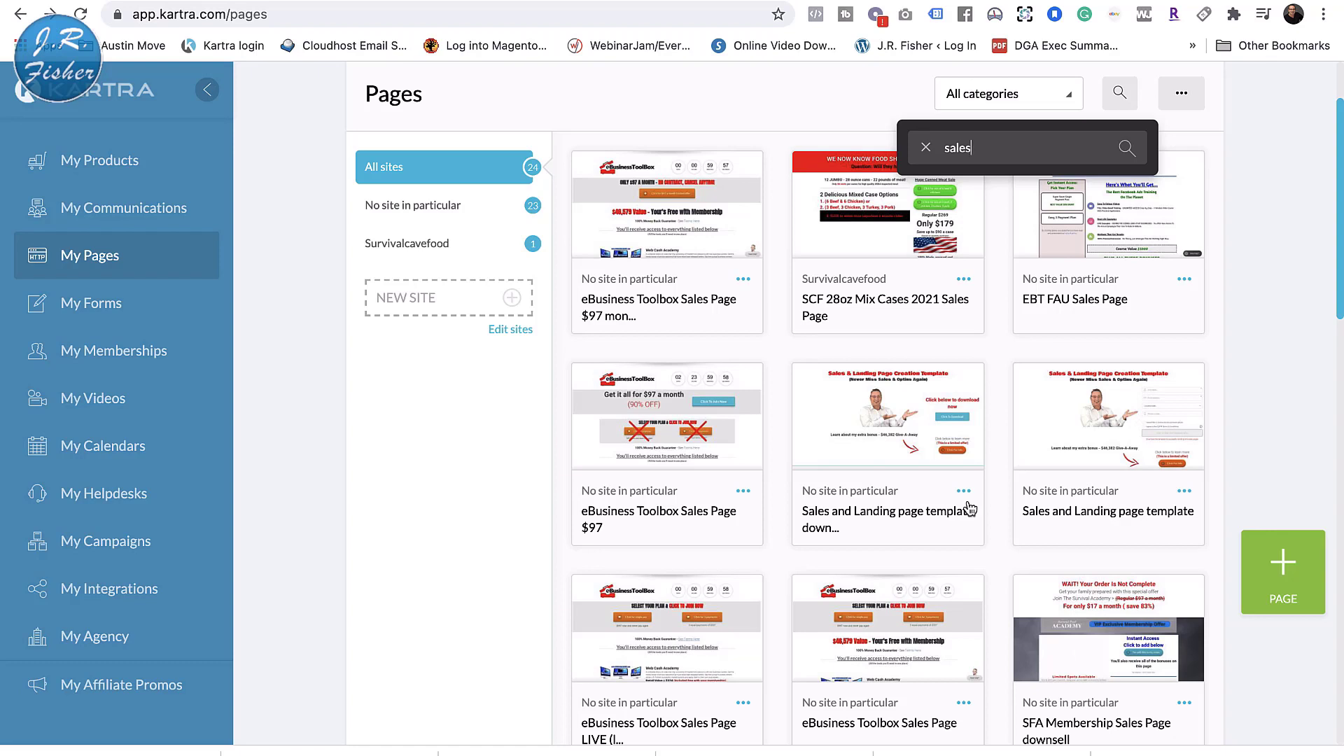
click(1185, 491)
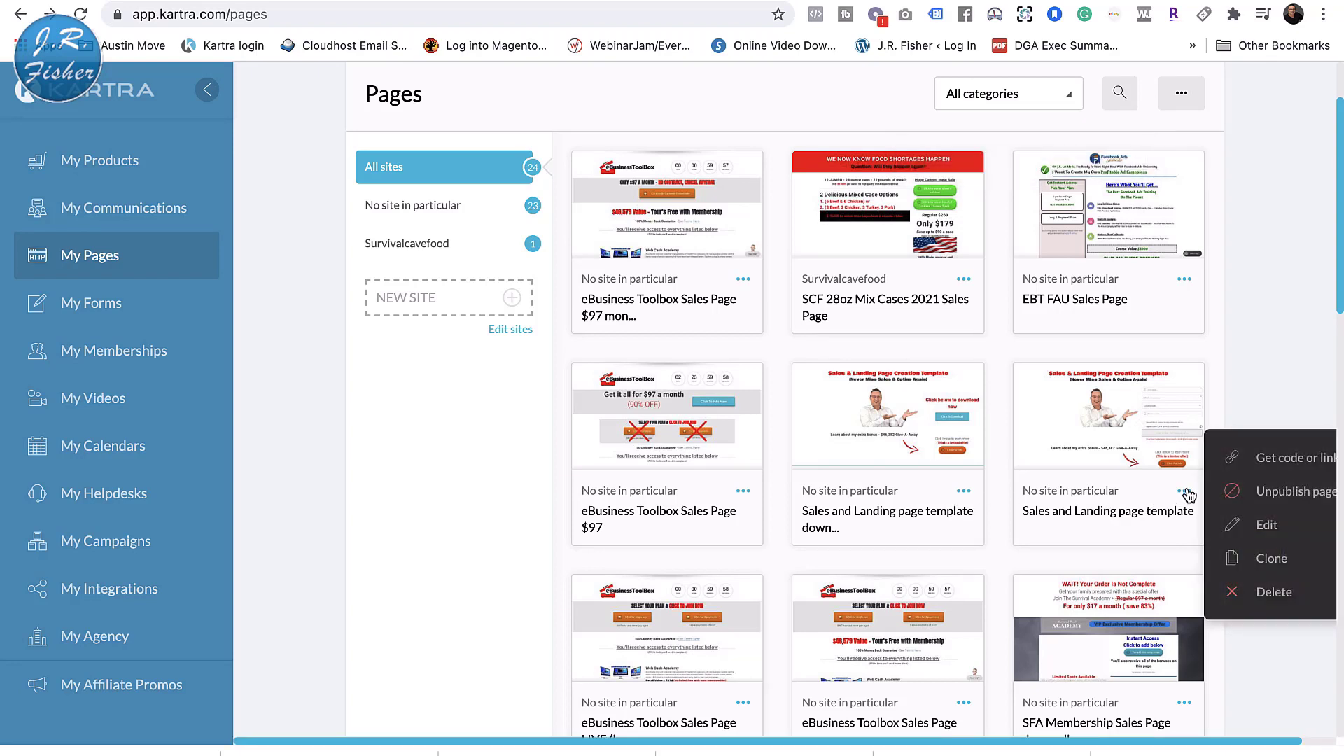
Open the Sales and Landing page template in the page editor
click(1244, 530)
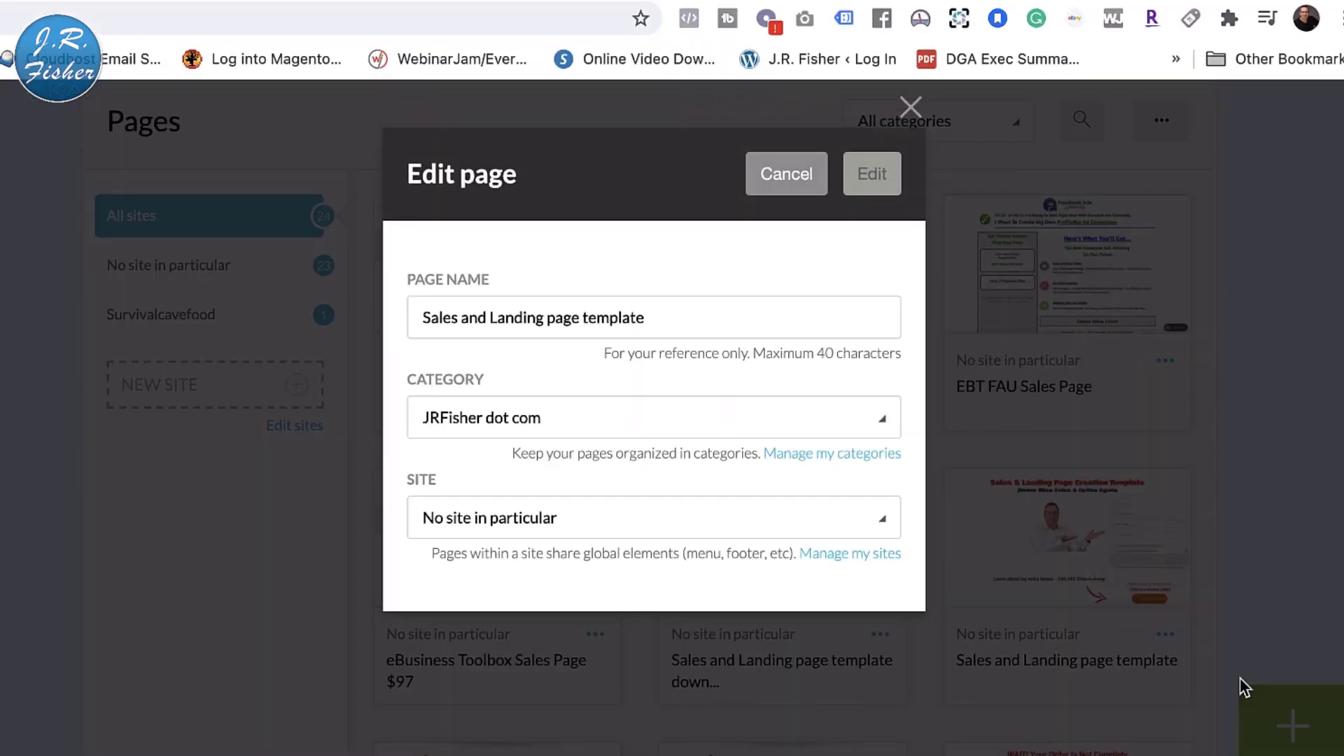
click(887, 187)
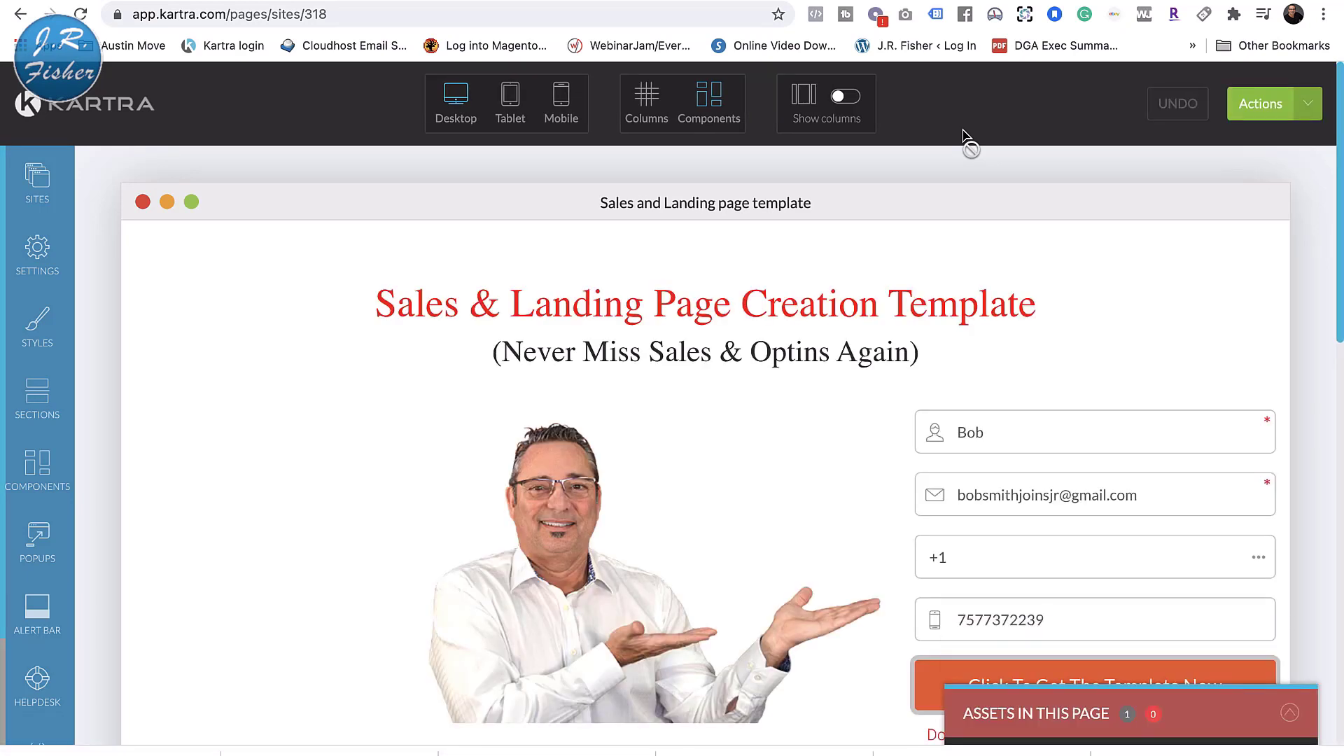
scroll(770, 498, down, 3)
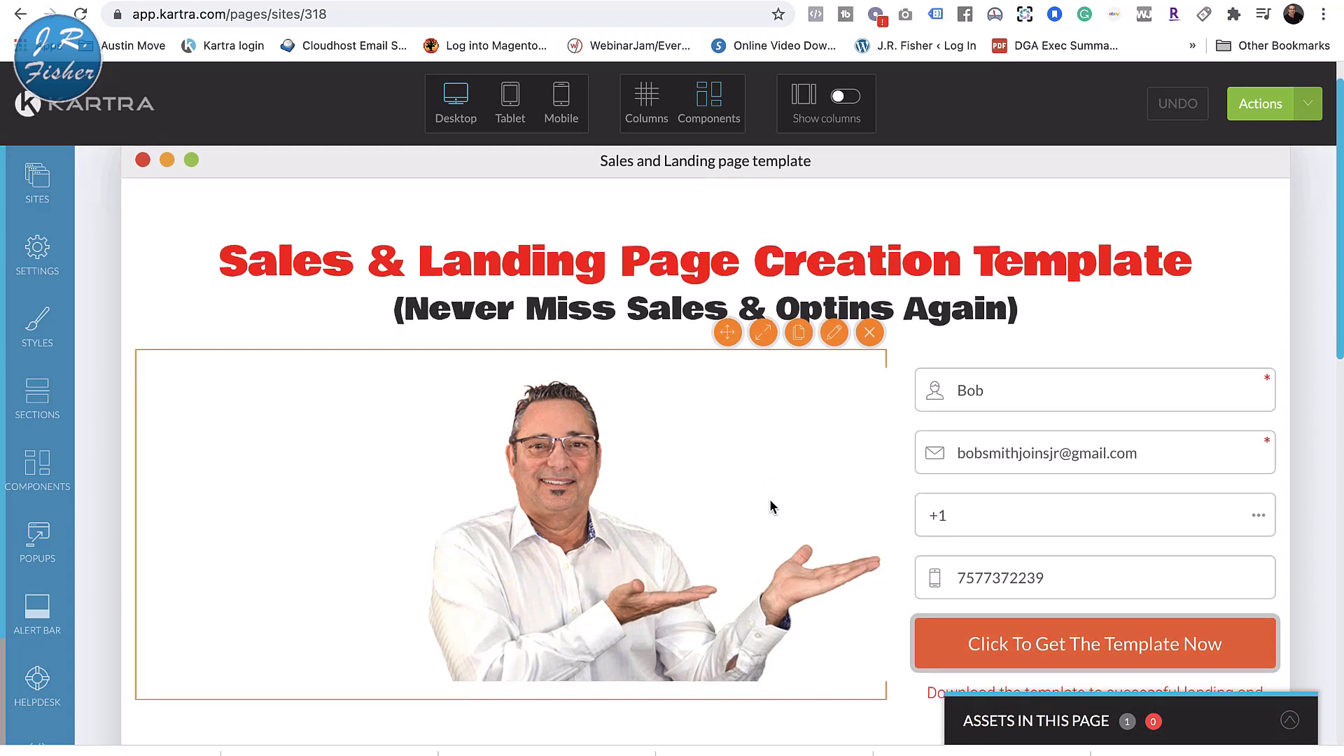
mouse_move(1047, 300)
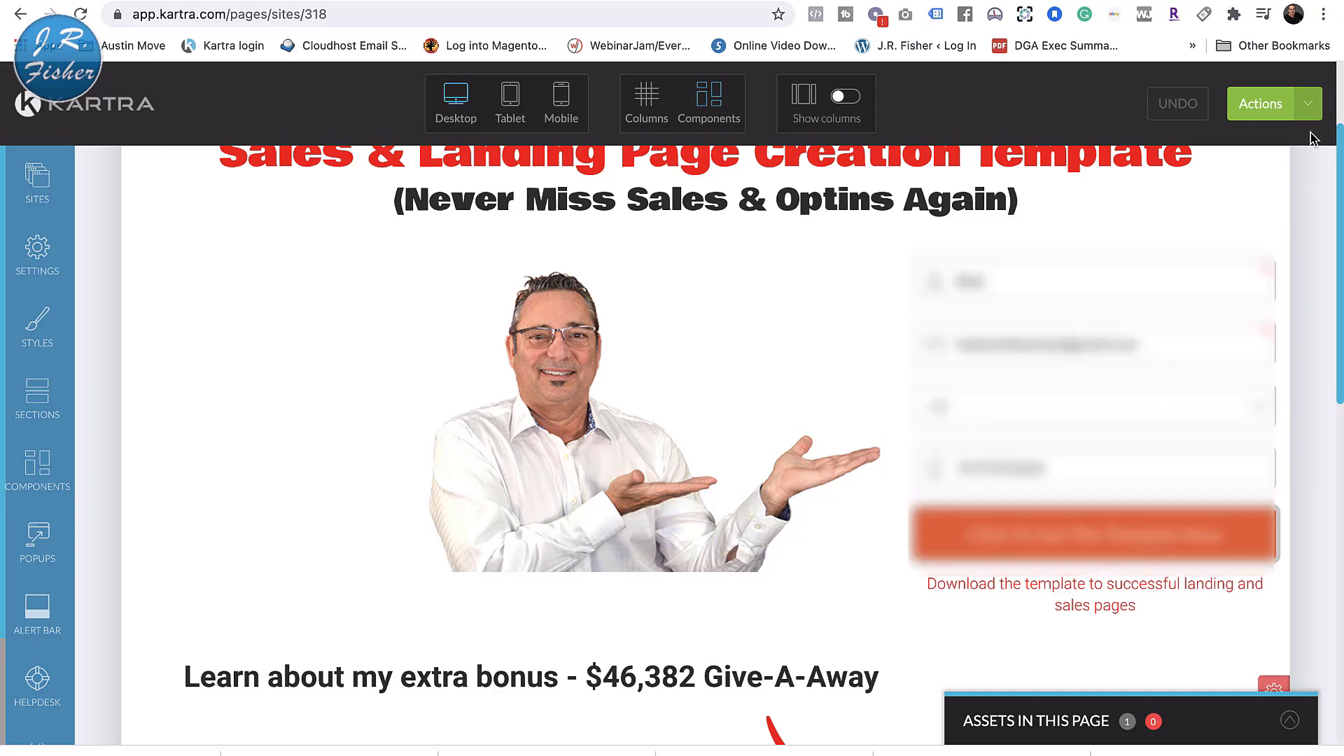
Publish the page and go to its direct live-page link
click(1309, 105)
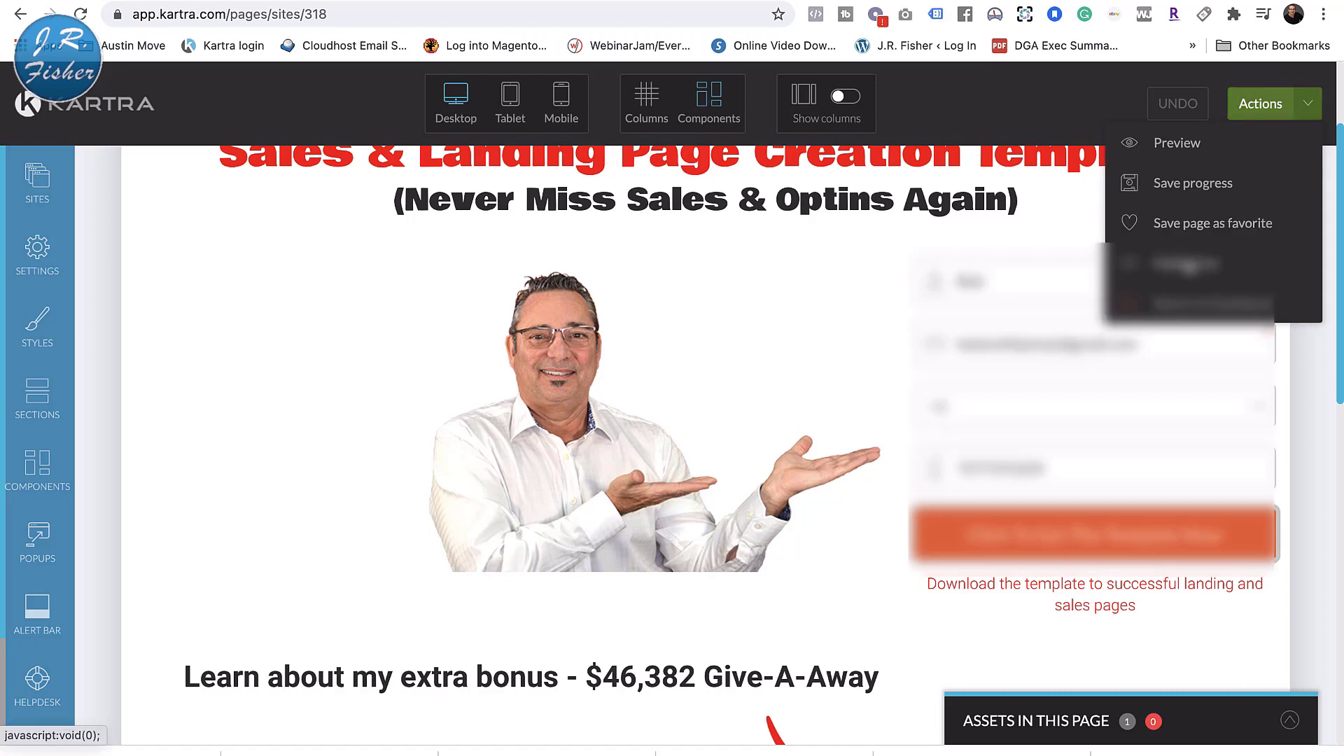
click(1188, 265)
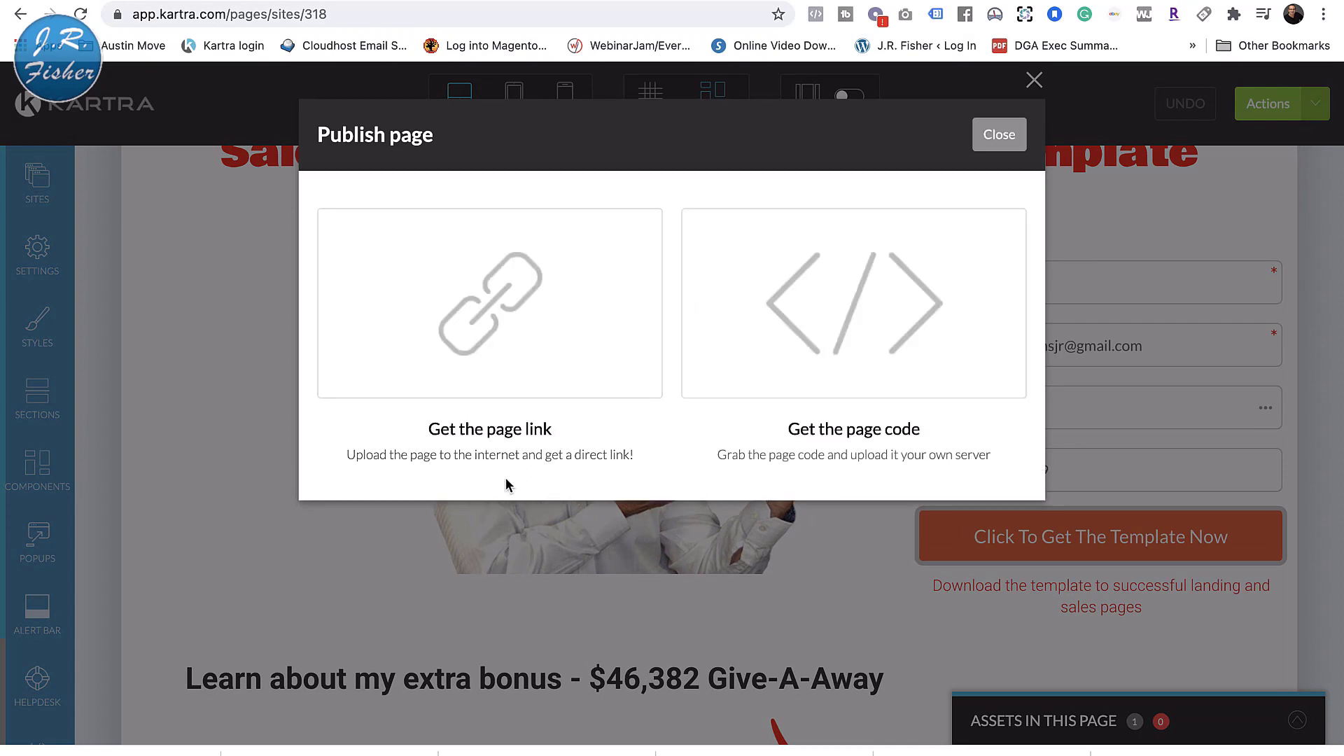
click(557, 312)
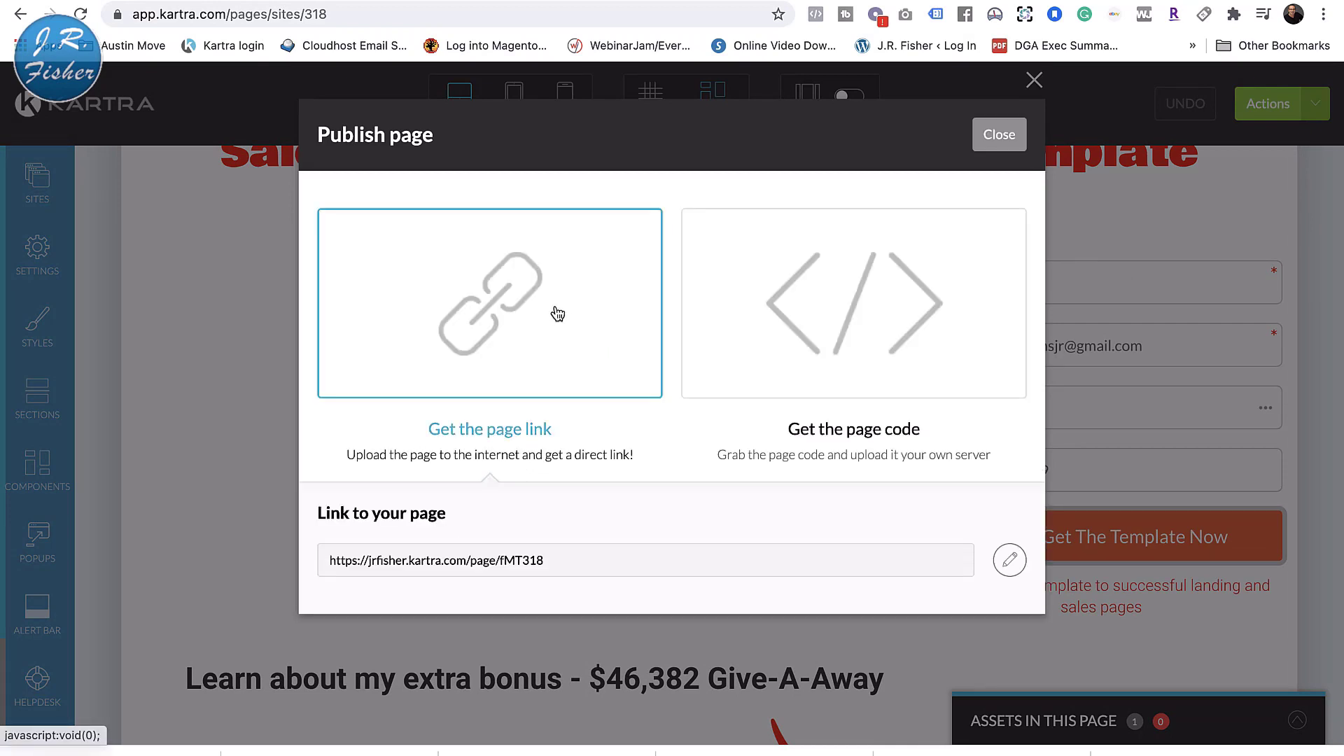
click(496, 570)
right_click(495, 565)
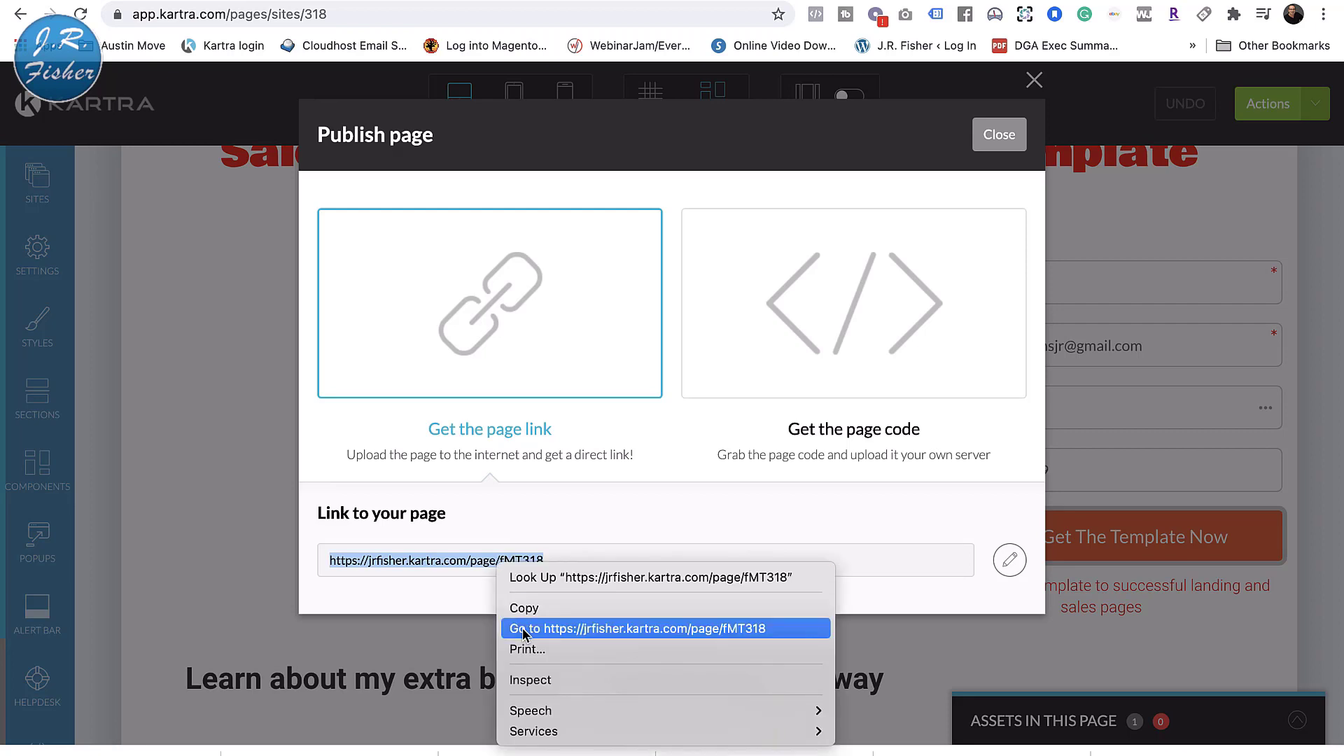
click(522, 627)
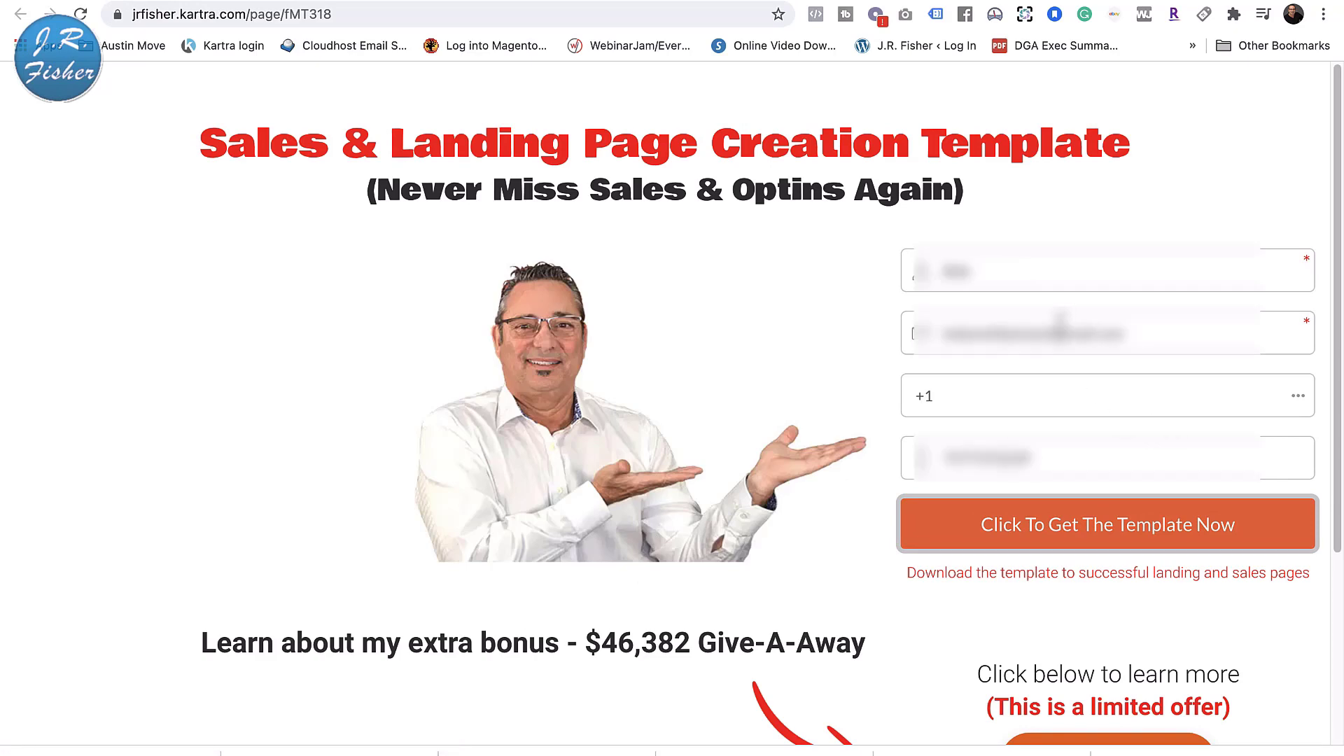
Check the live squeeze page's opt-in form and submit it to request the template
click(1045, 270)
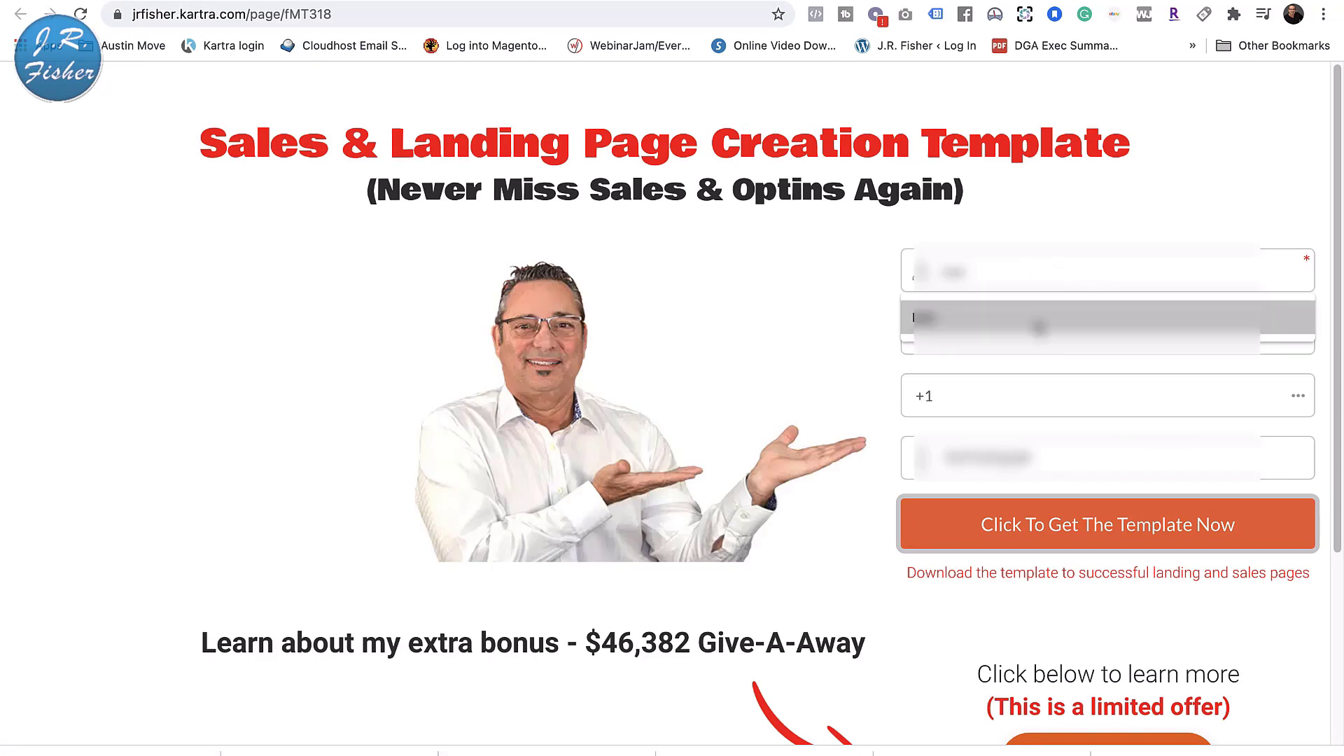
scroll(949, 631, down, 3)
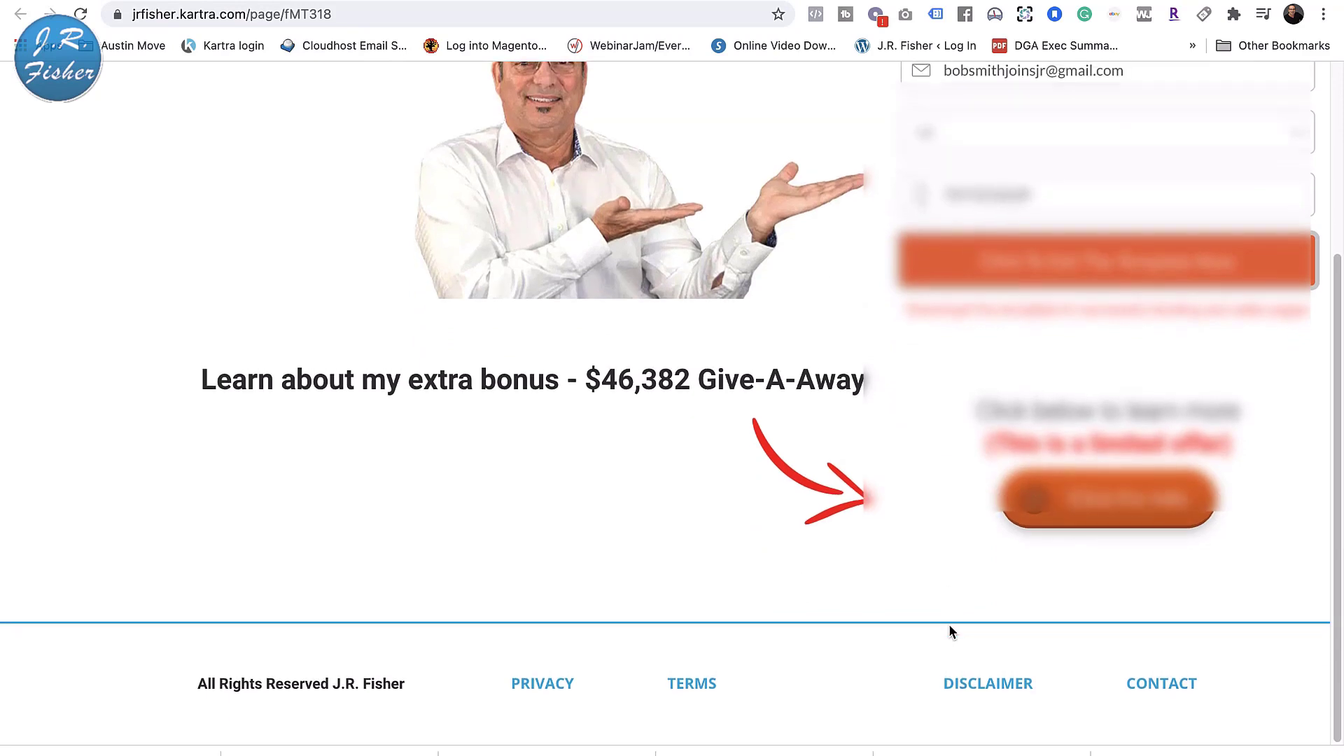
scroll(949, 625, up, 4)
scroll(949, 625, down, 3)
scroll(949, 631, up, 3)
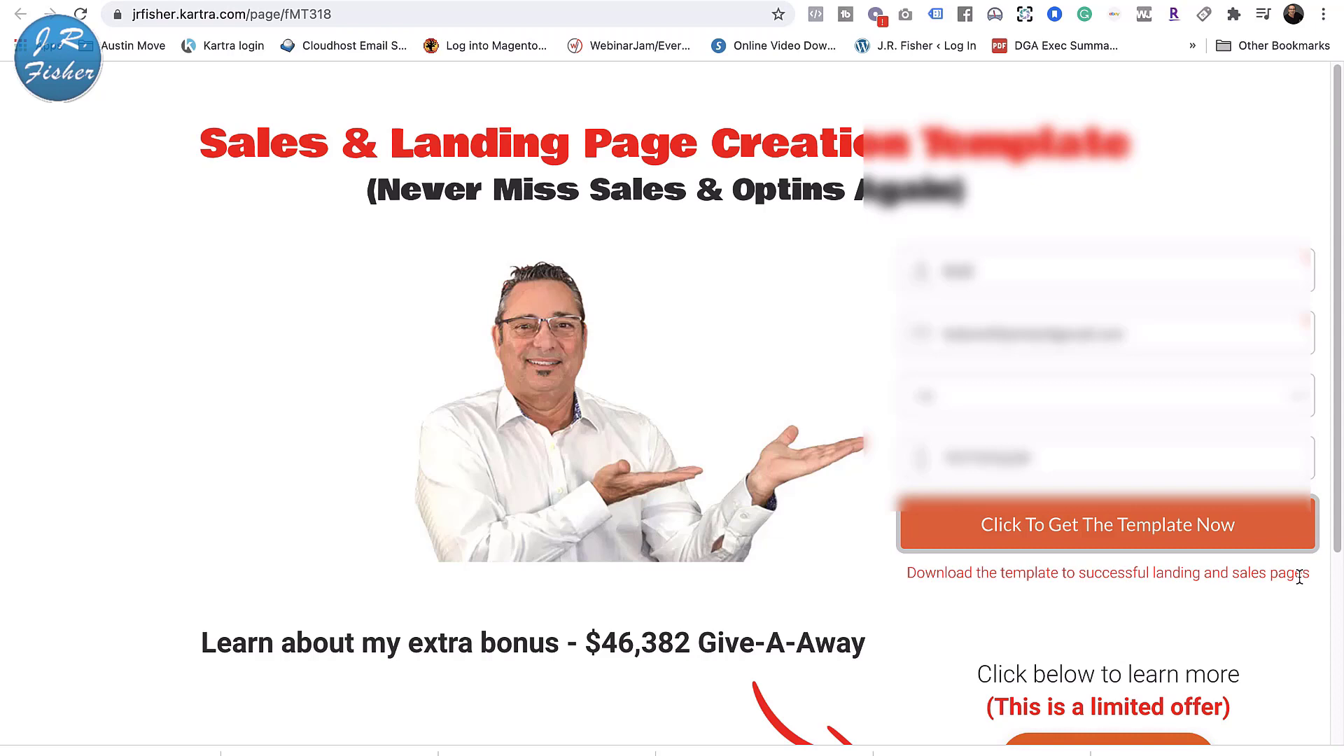
click(1058, 525)
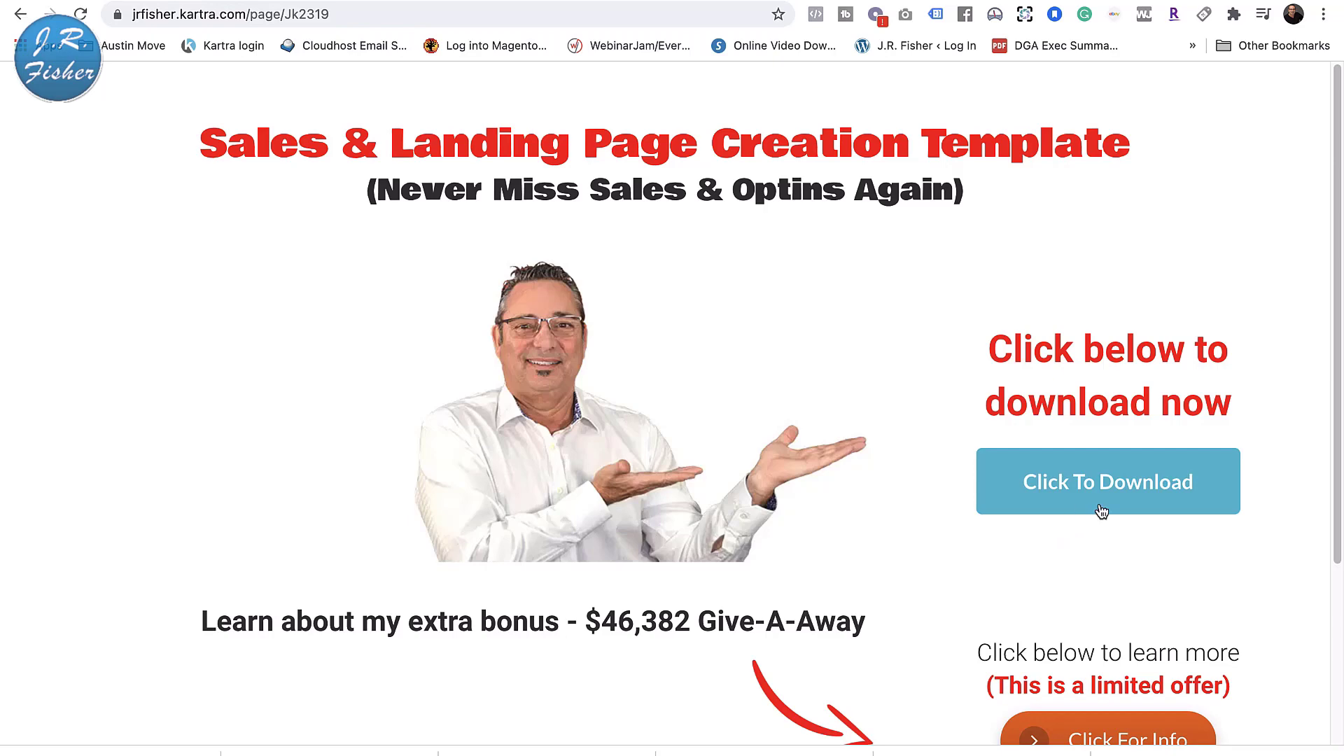
Start the template download from the live thank-you page
scroll(1134, 490, down, 1)
scroll(1137, 483, down, 1)
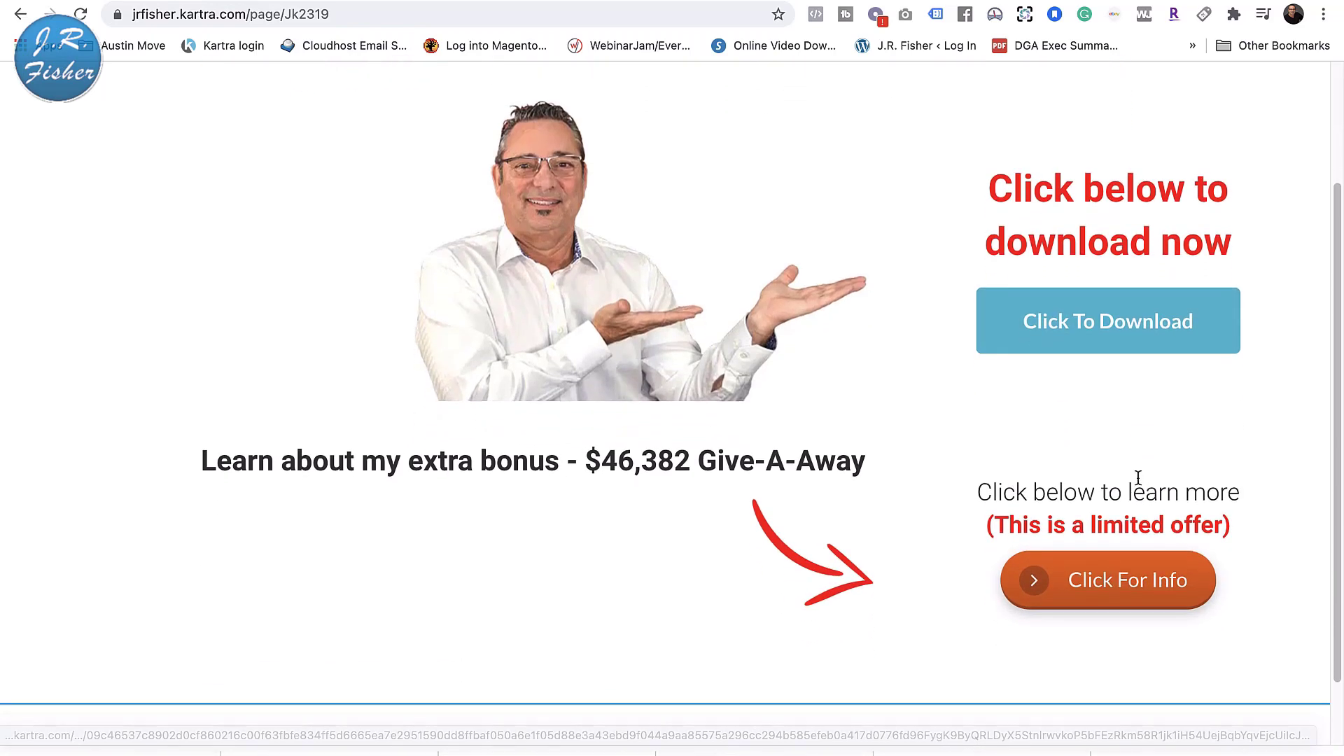
scroll(1134, 480, up, 3)
click(1093, 492)
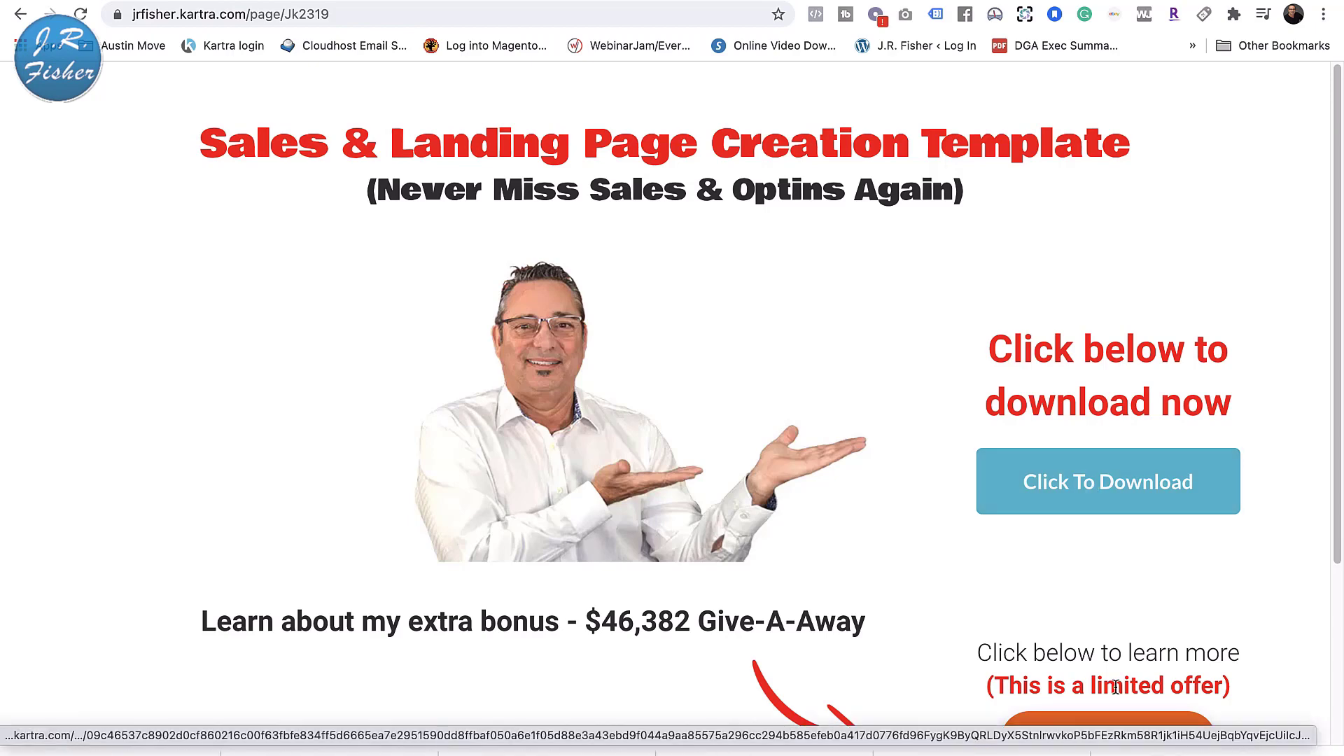
Open the newest downloaded template file from the Dock's Downloads stack
mouse_move(898, 750)
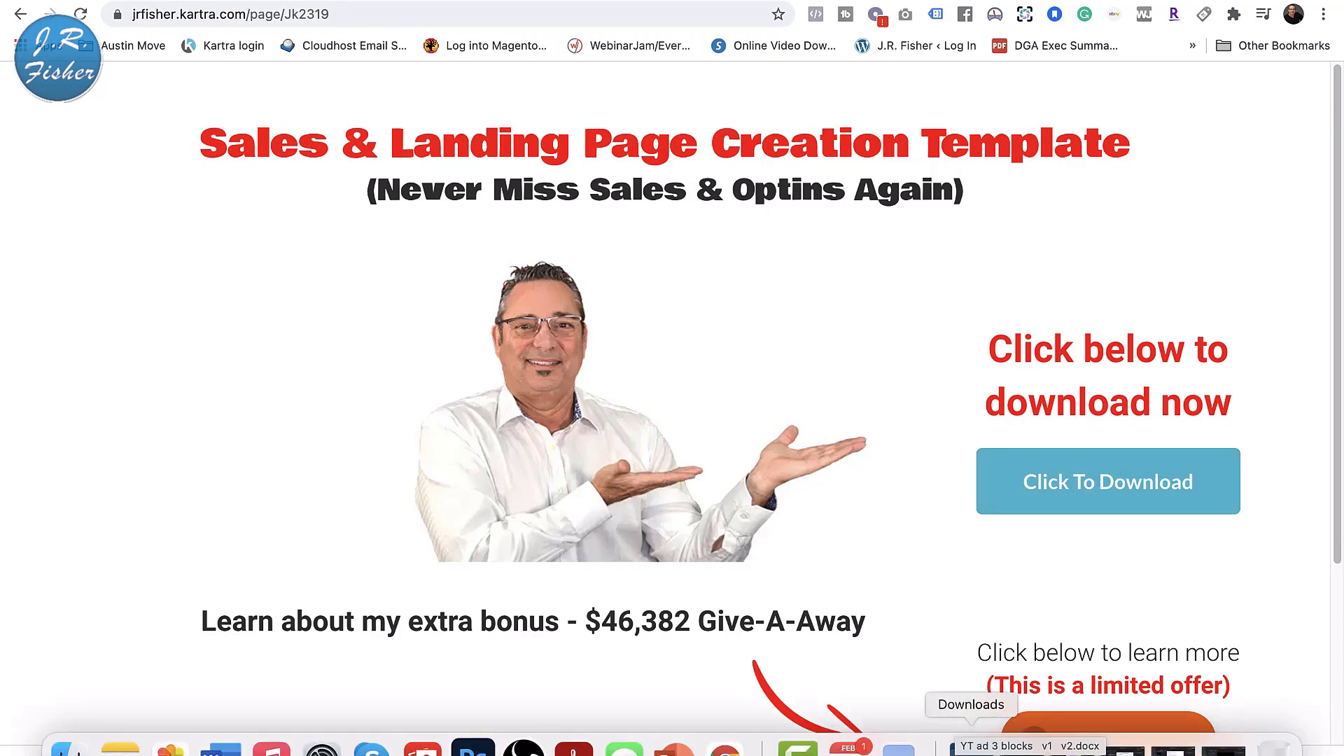
click(971, 749)
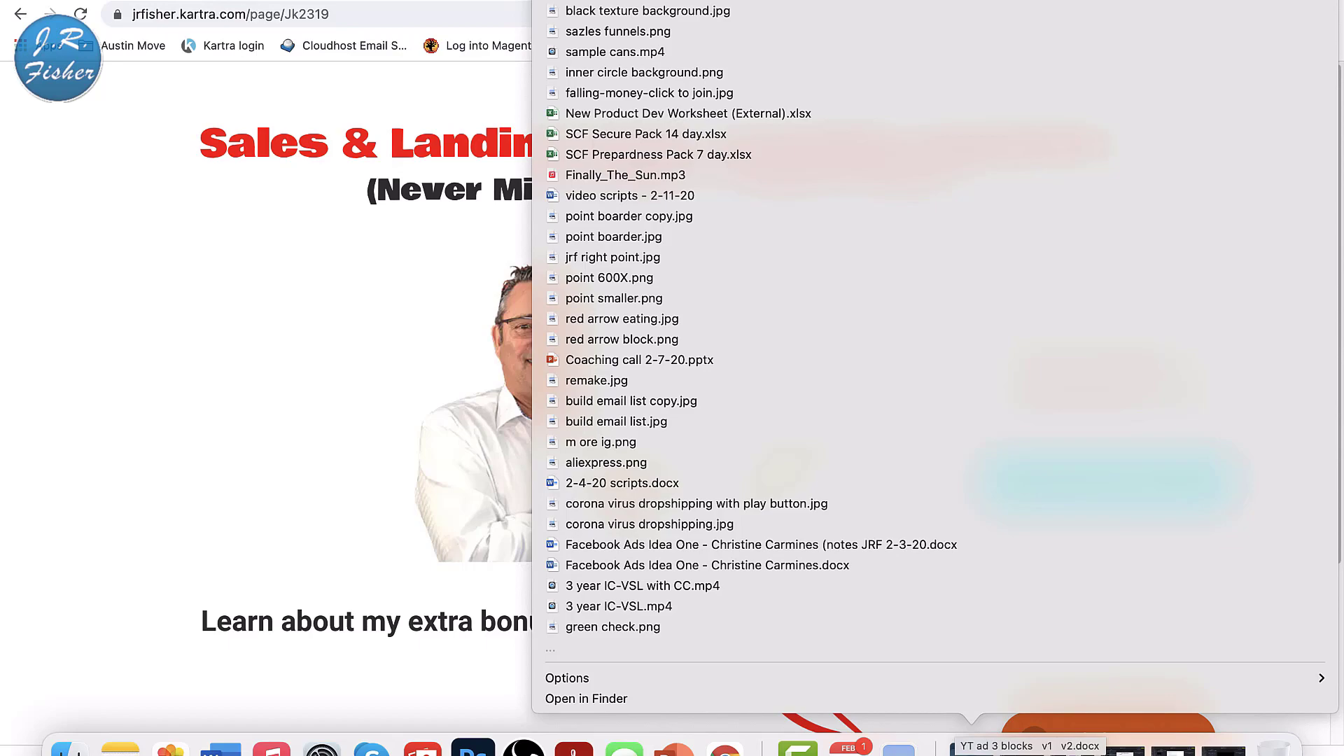
scroll(829, 200, up, 15)
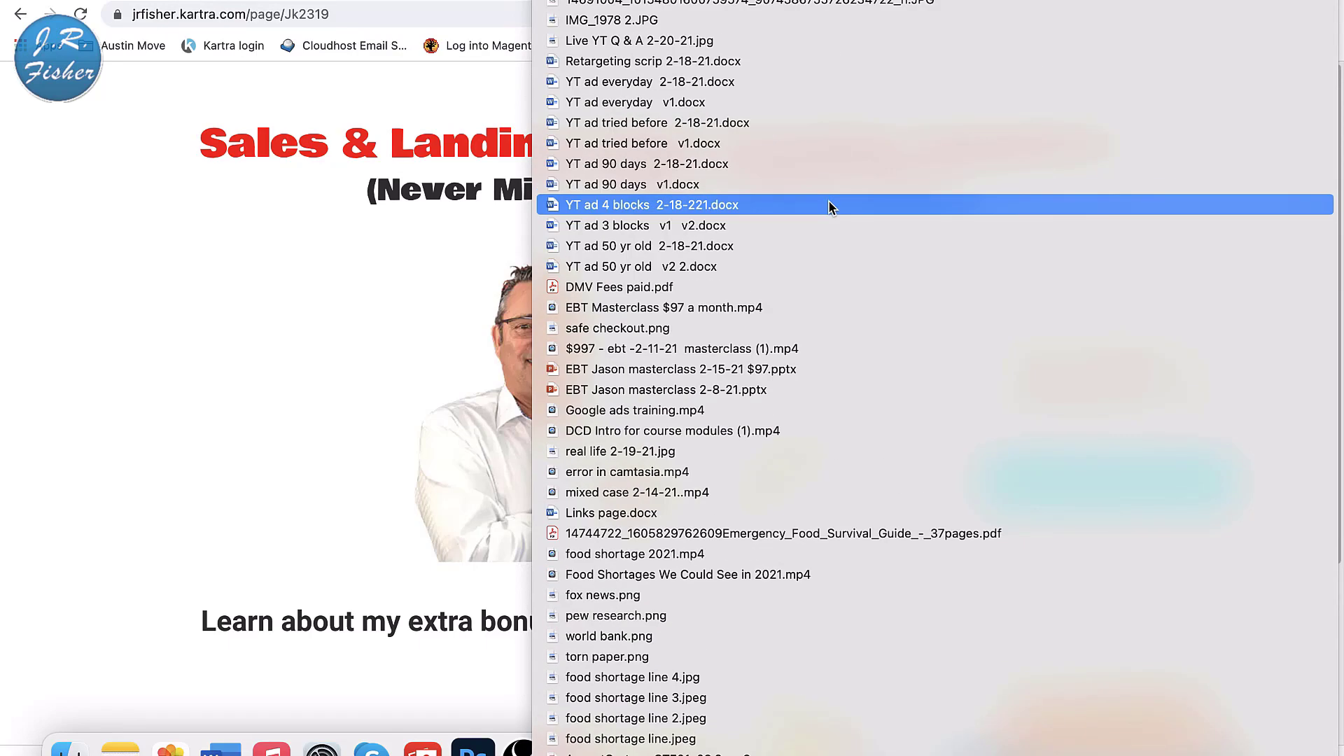
key(Escape)
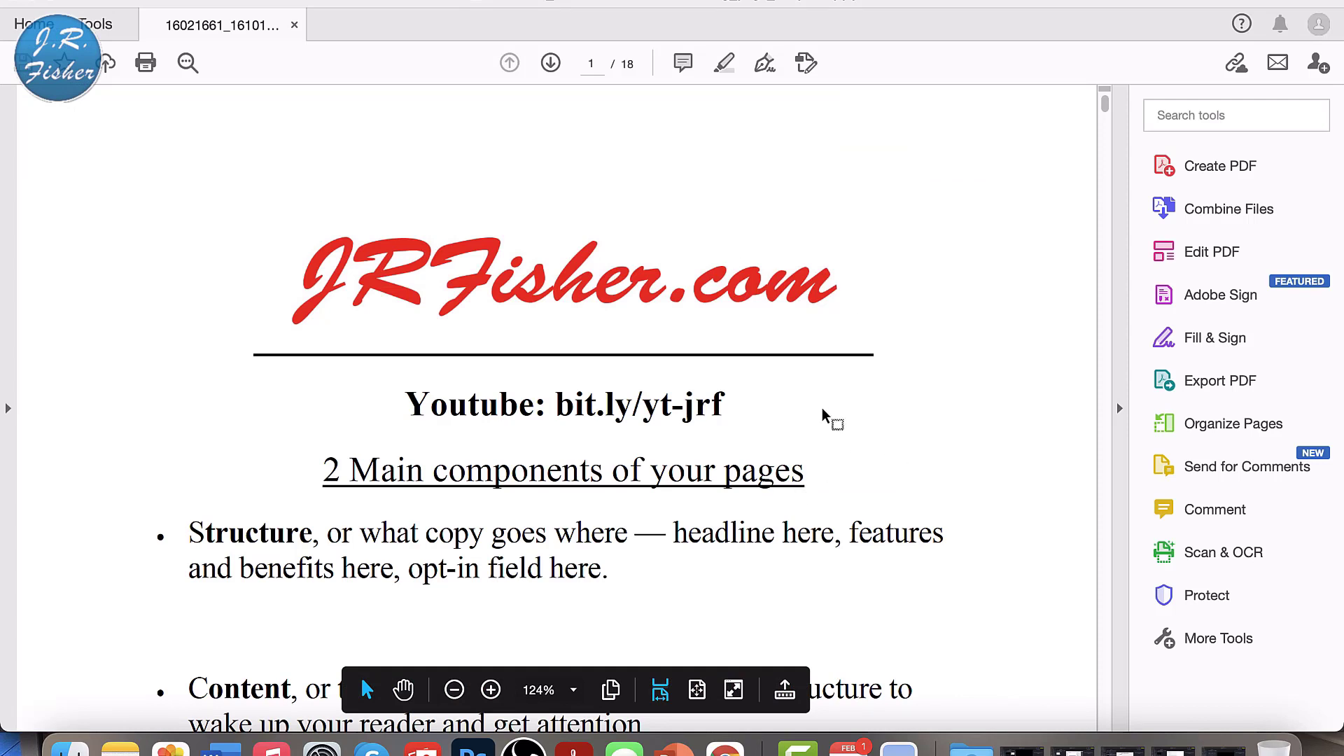
Read the downloaded PDF guide through page 5, then bring Chrome back to front
scroll(764, 435, down, 10)
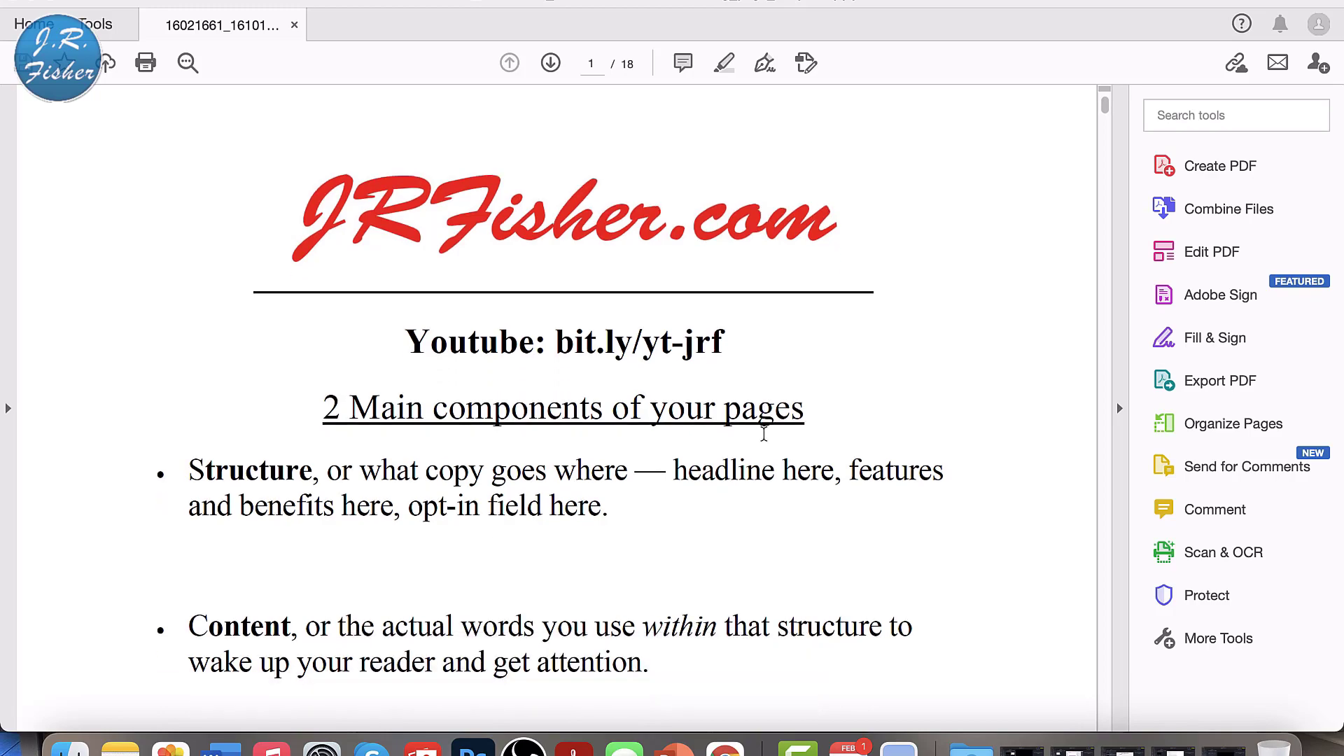
scroll(764, 439, down, 15)
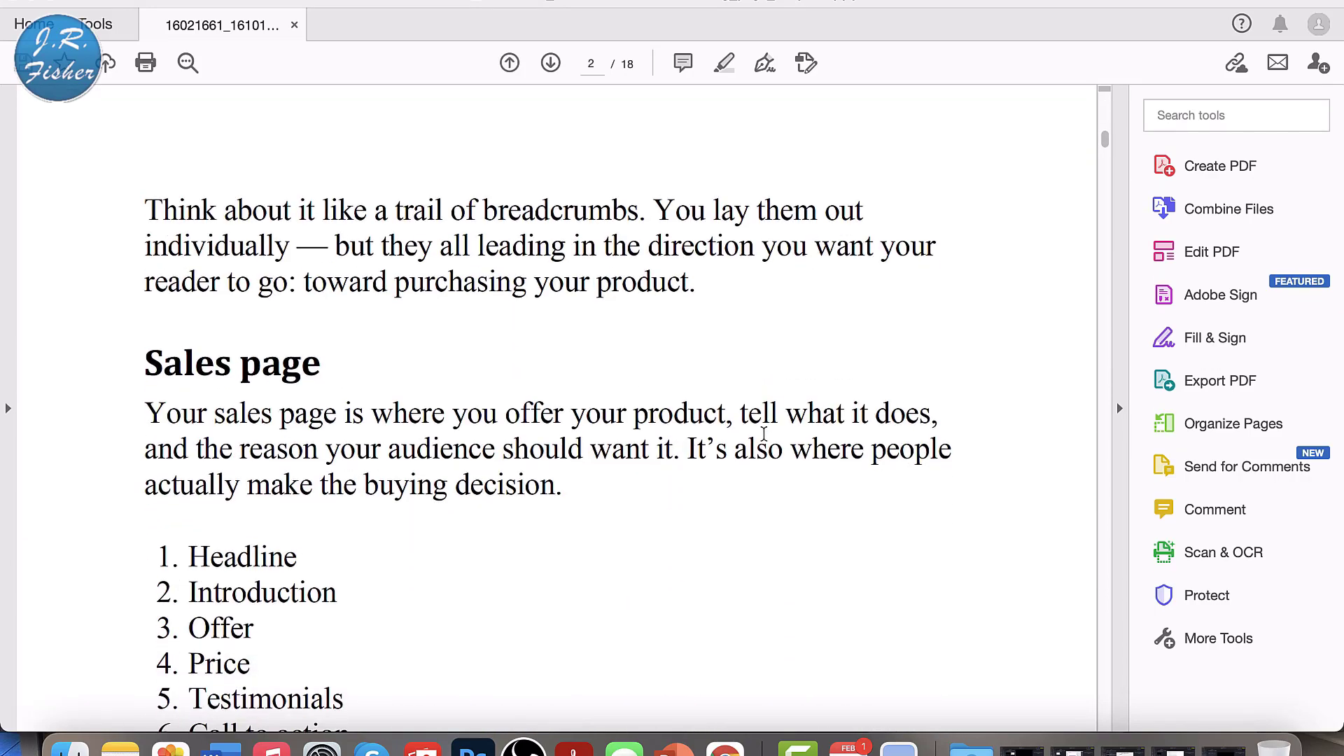
scroll(764, 440, down, 15)
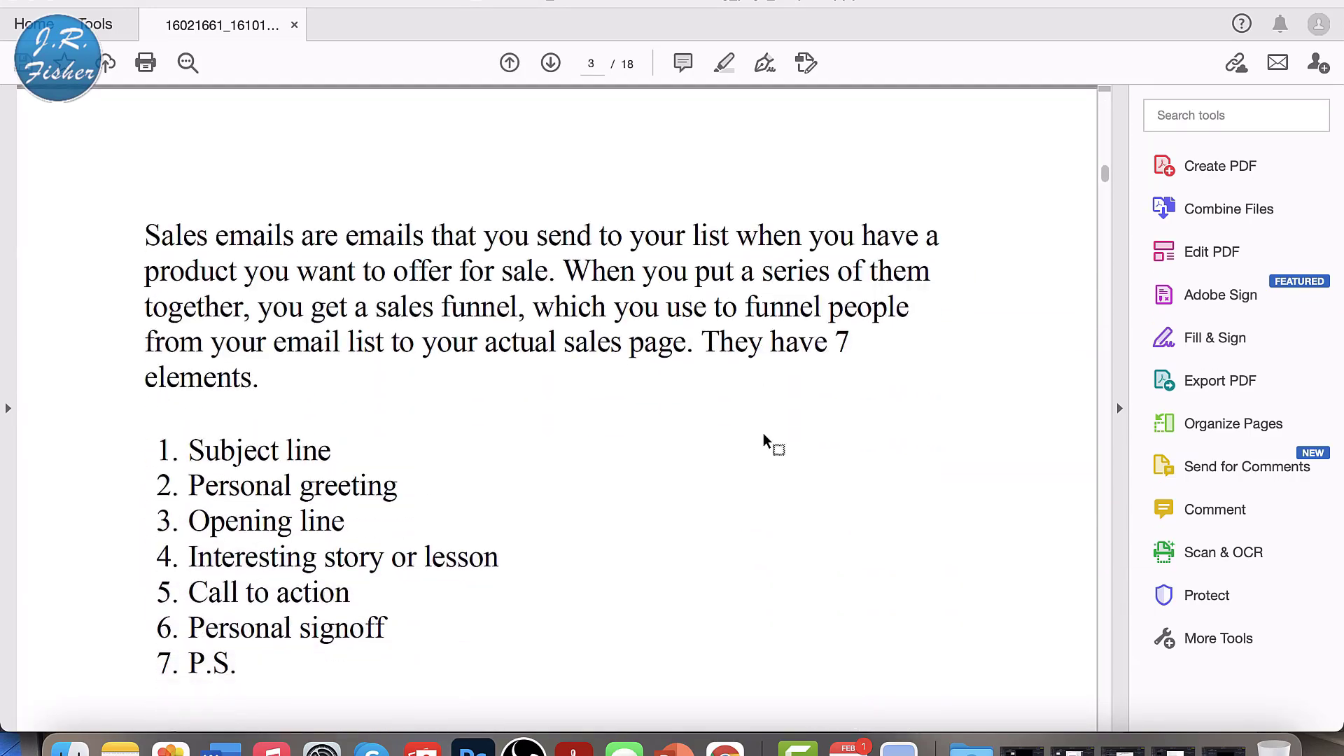
scroll(764, 434, down, 12)
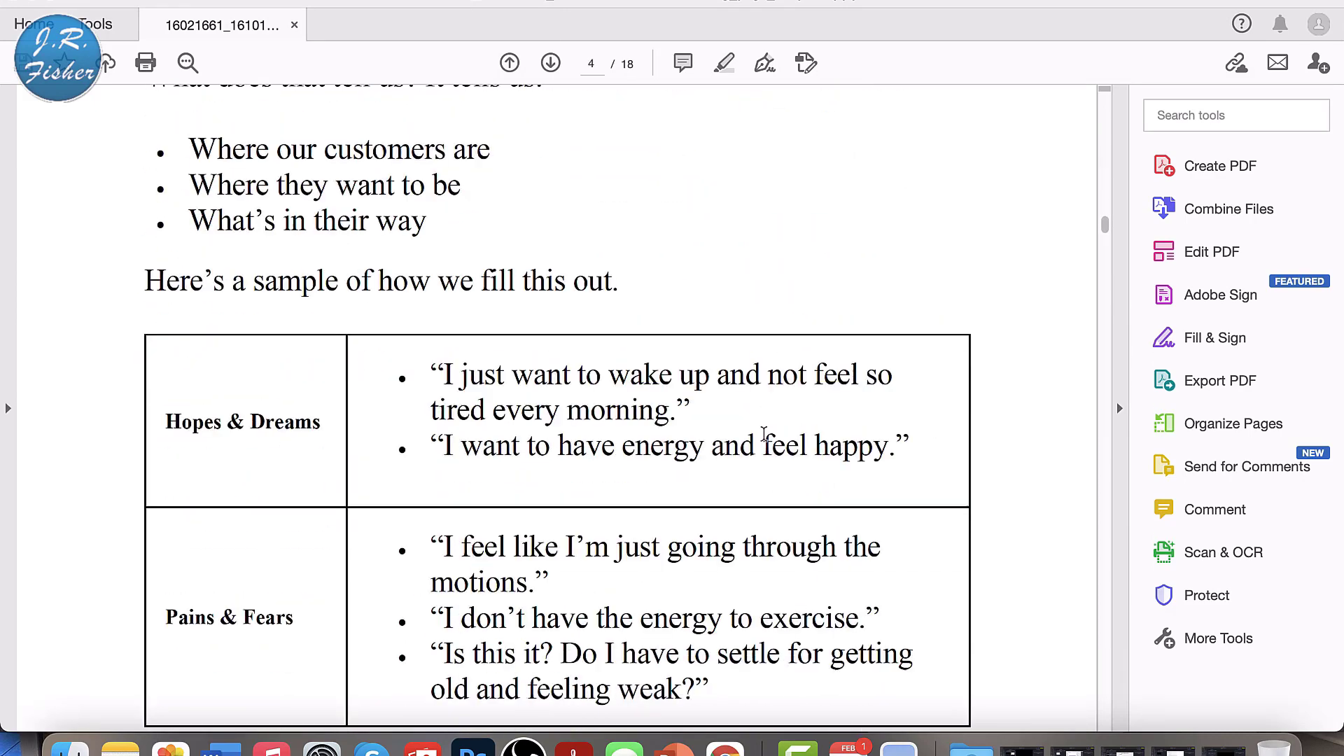
scroll(764, 434, down, 10)
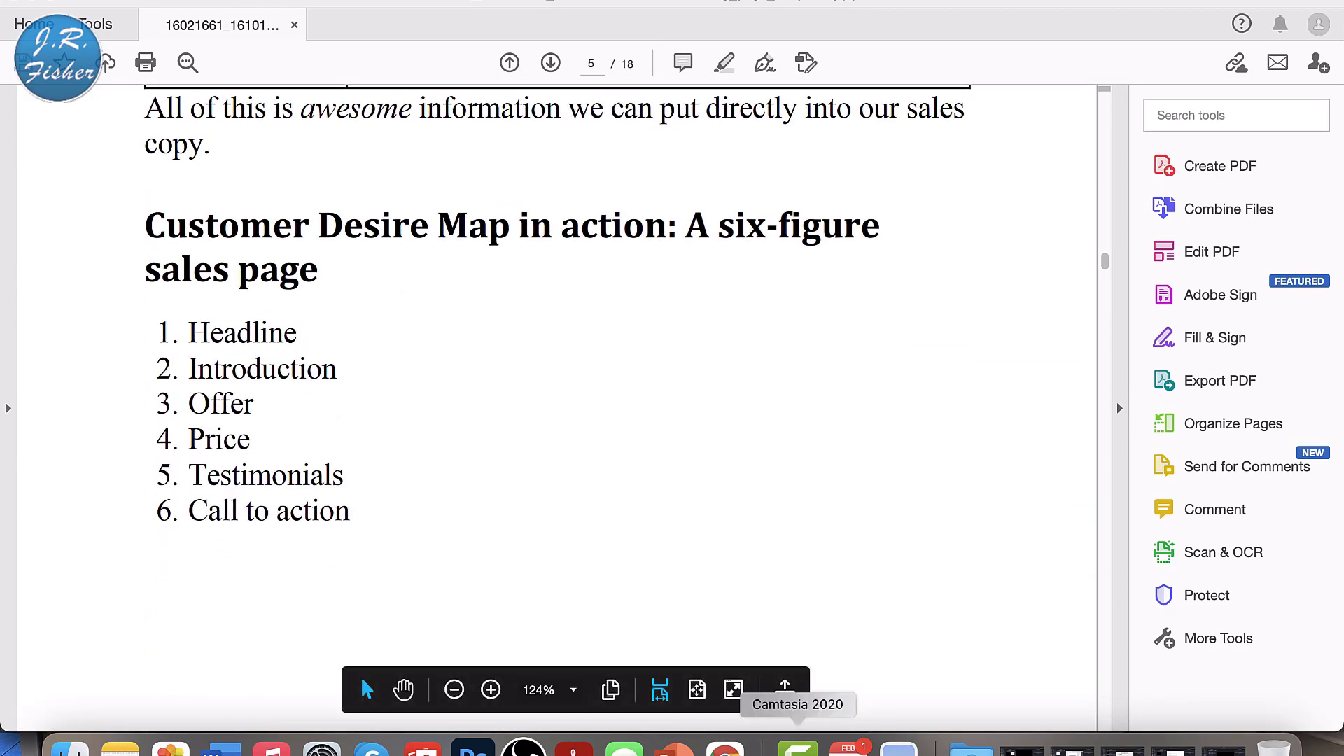
click(725, 746)
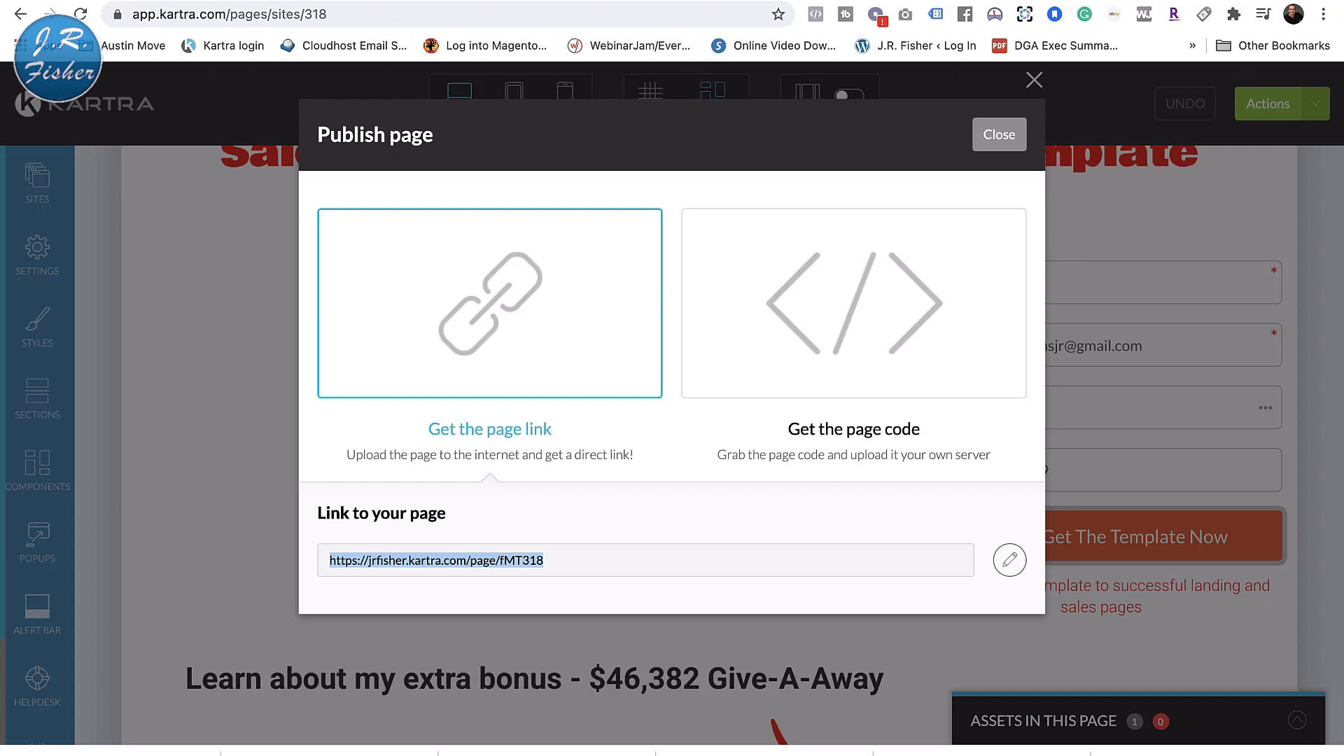
Close the Publish dialog and return via the dashboard to the full 318-page list
click(1001, 135)
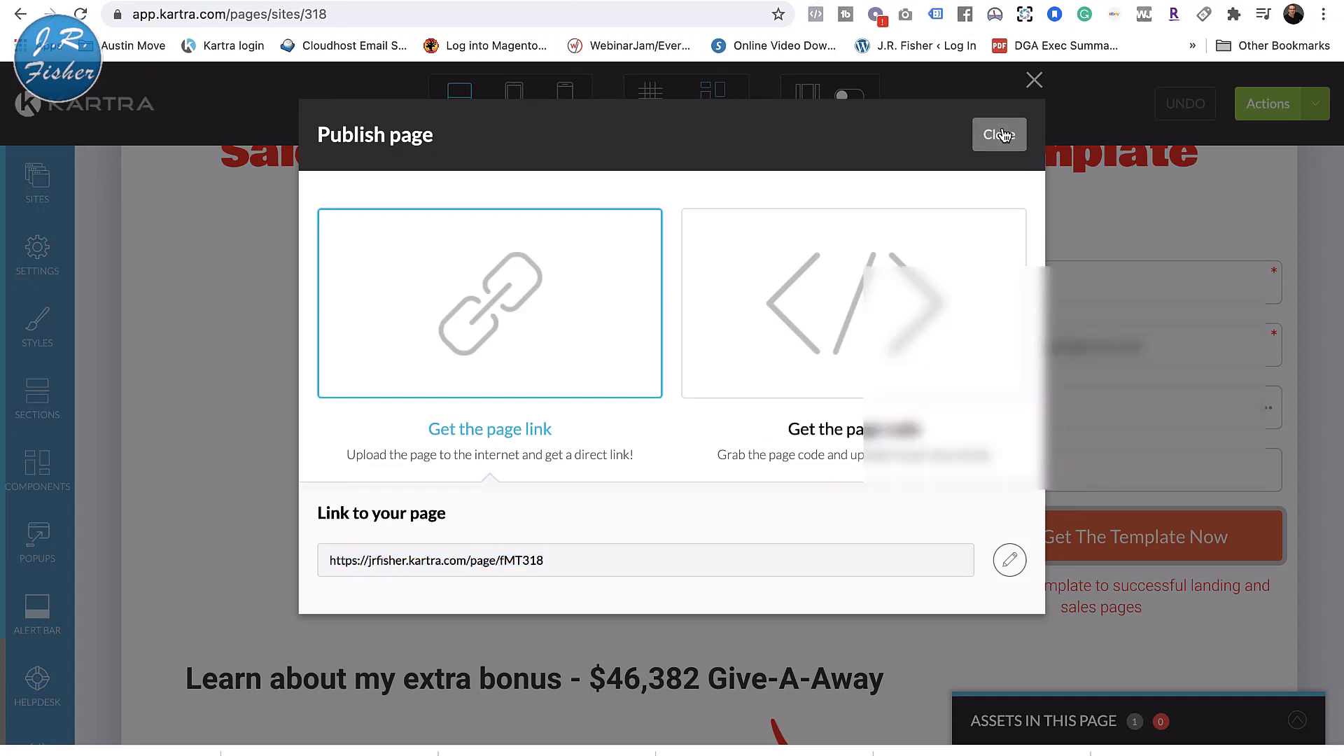
click(137, 107)
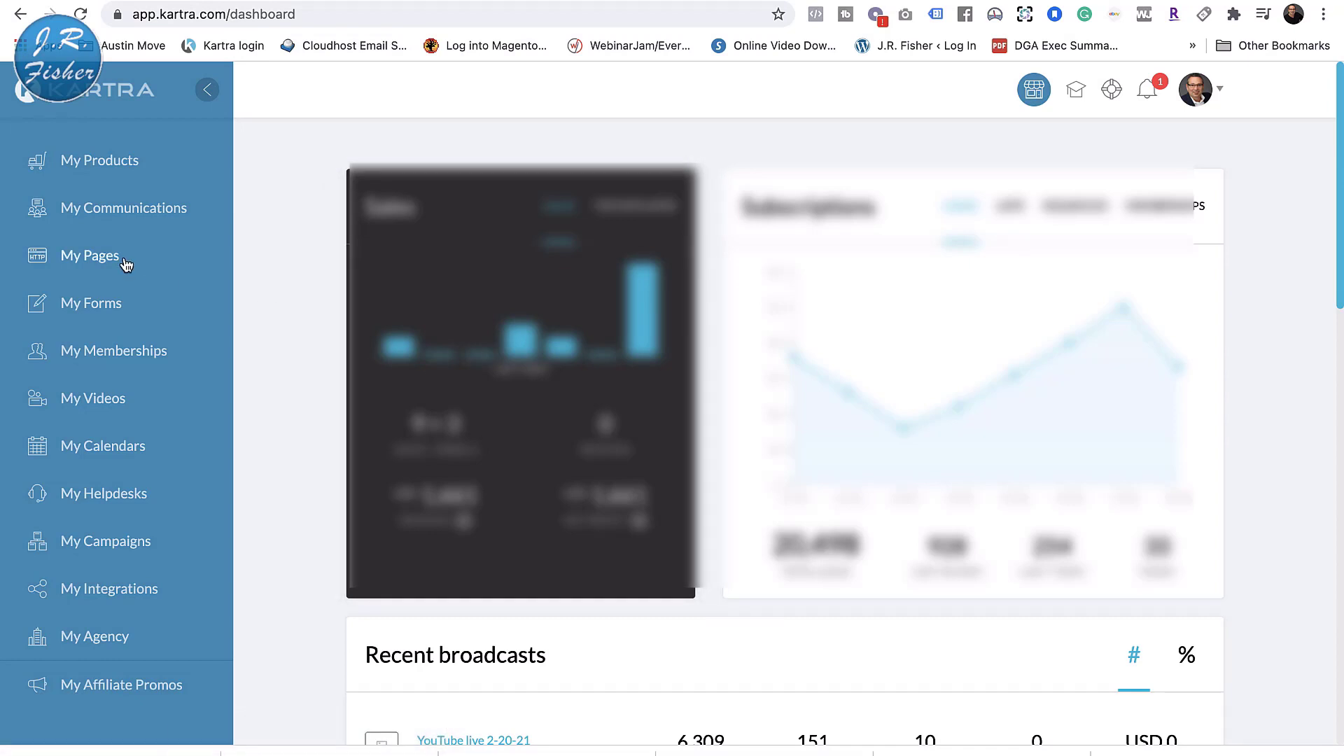
click(99, 265)
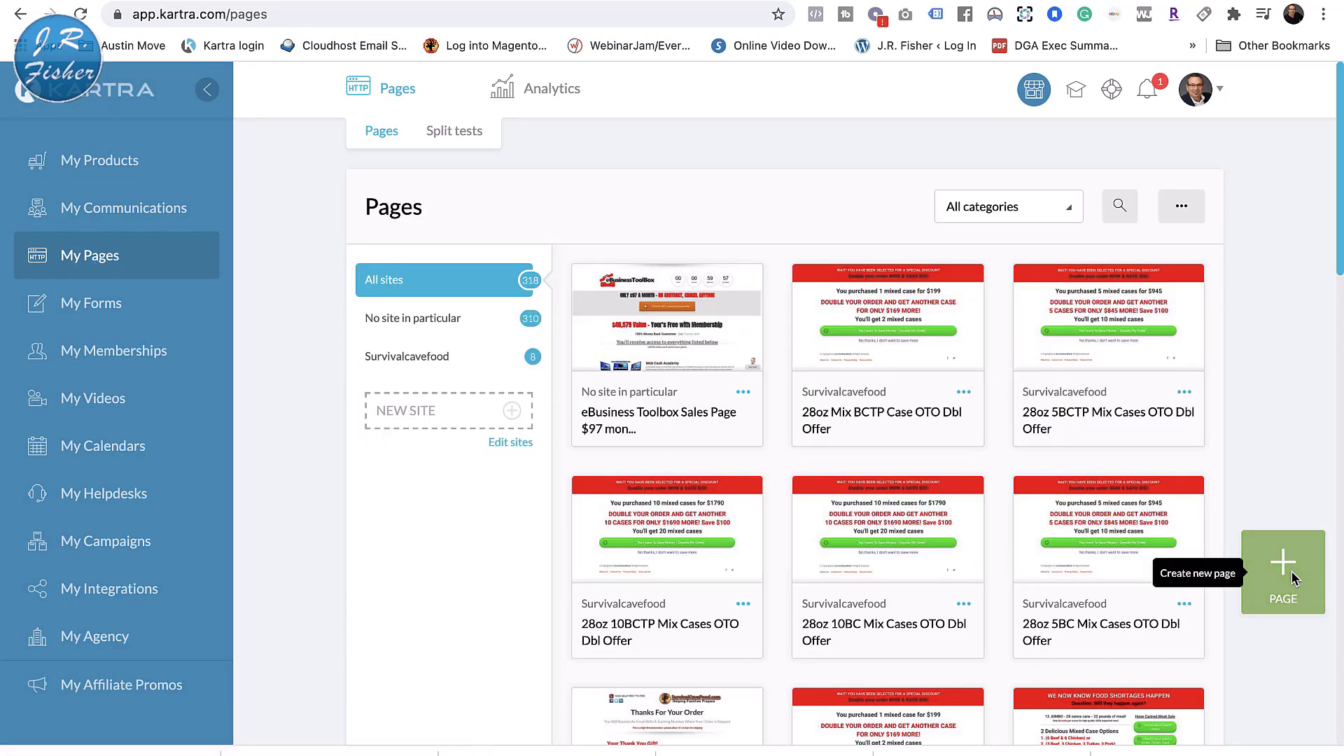
Start a new page and browse the template gallery
click(1294, 578)
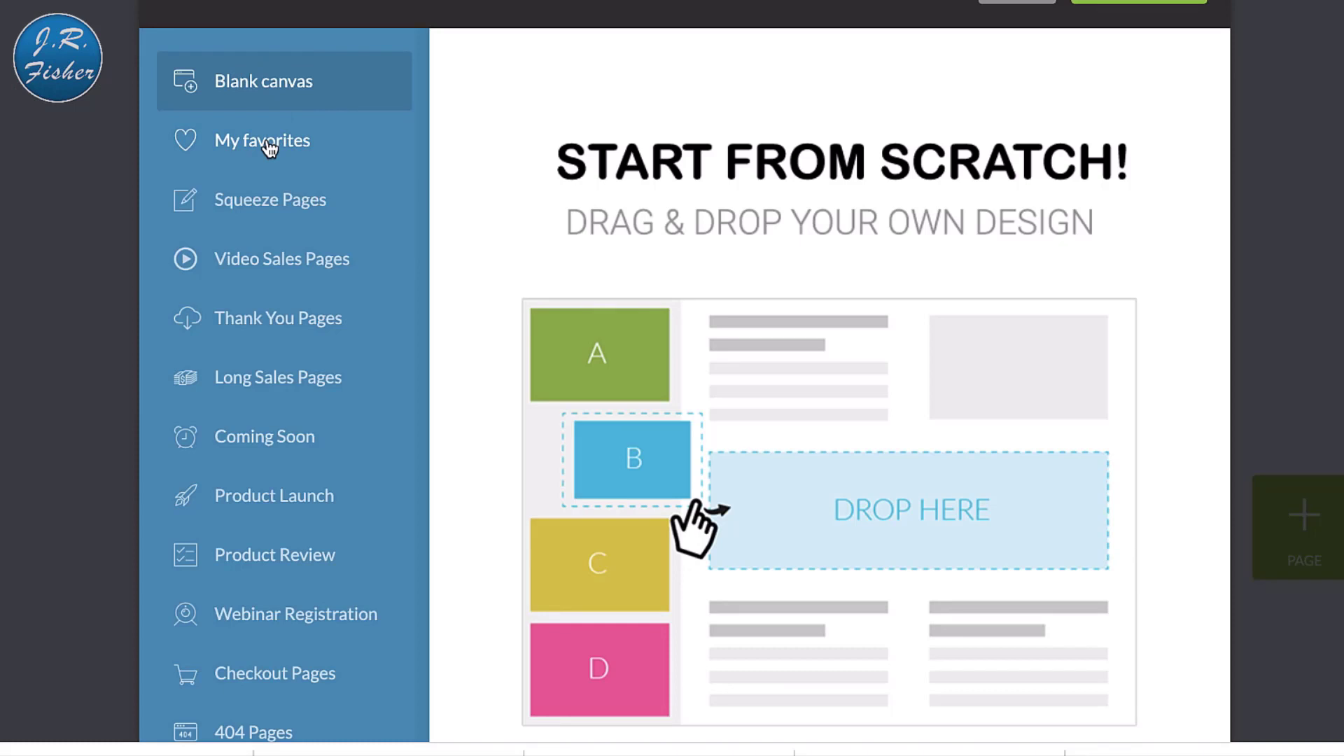
scroll(269, 148, down, 2)
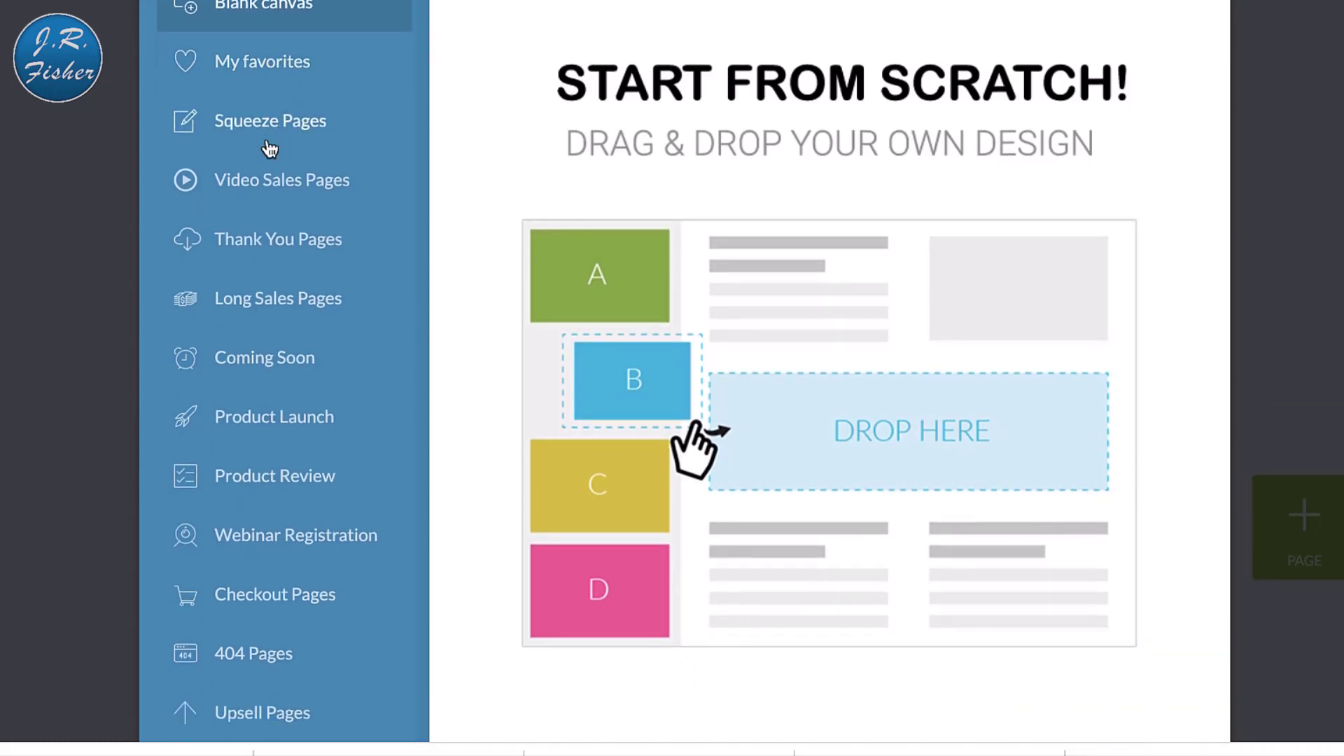
scroll(264, 180, down, 1)
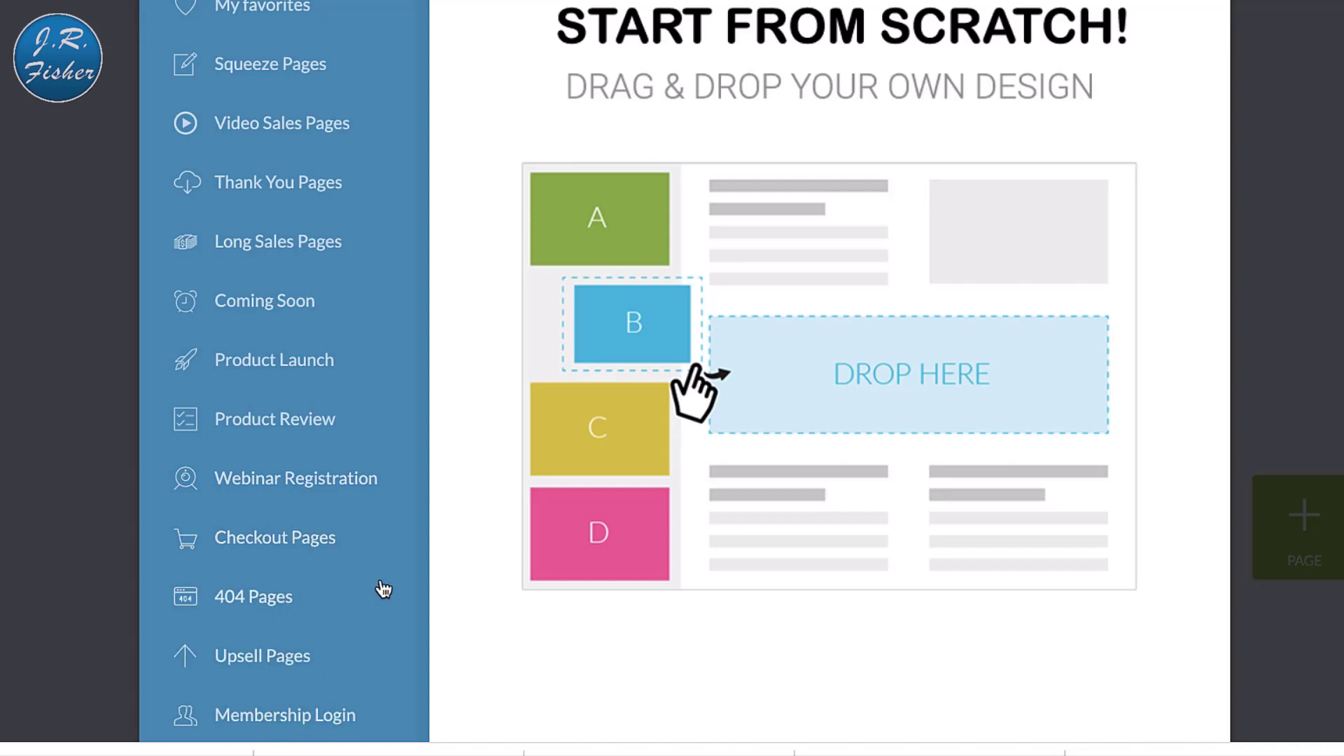
scroll(384, 589, up, 2)
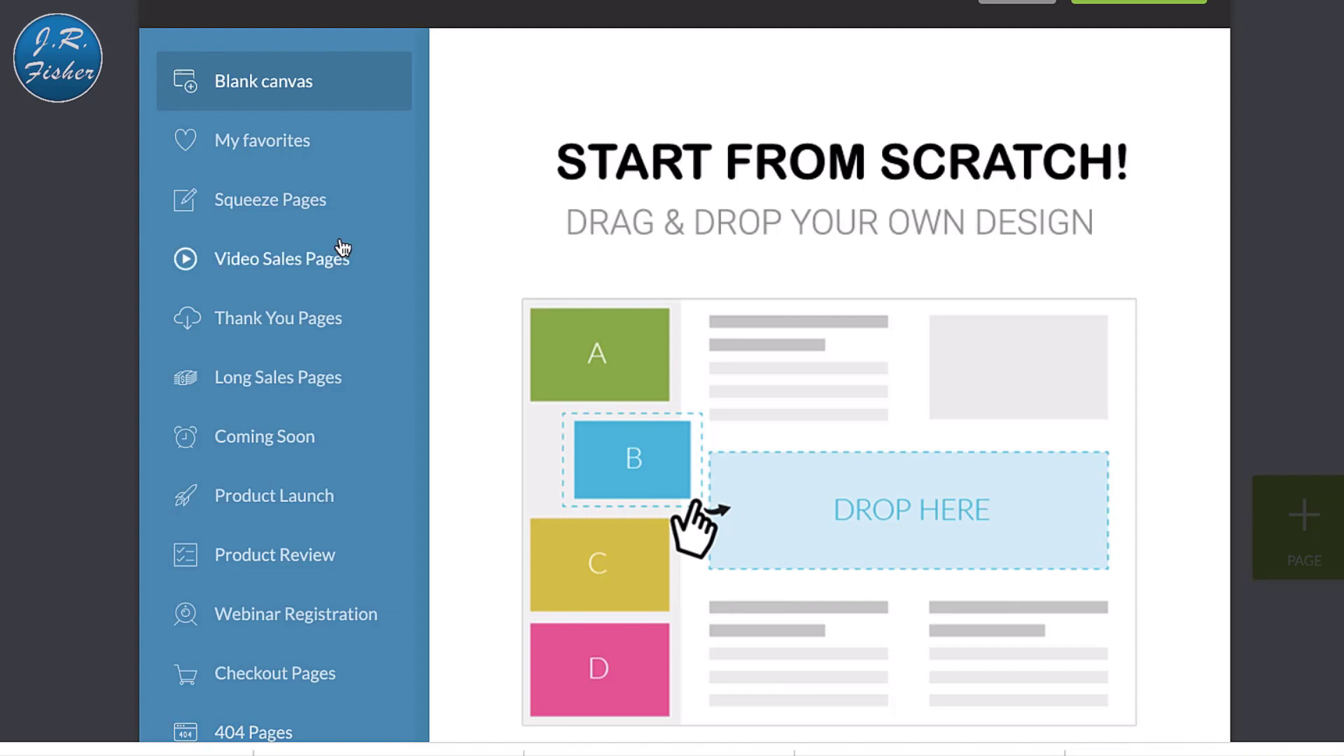
Under Squeeze Pages, pick the teal template with the smiling man and the 'Join us' form
click(278, 203)
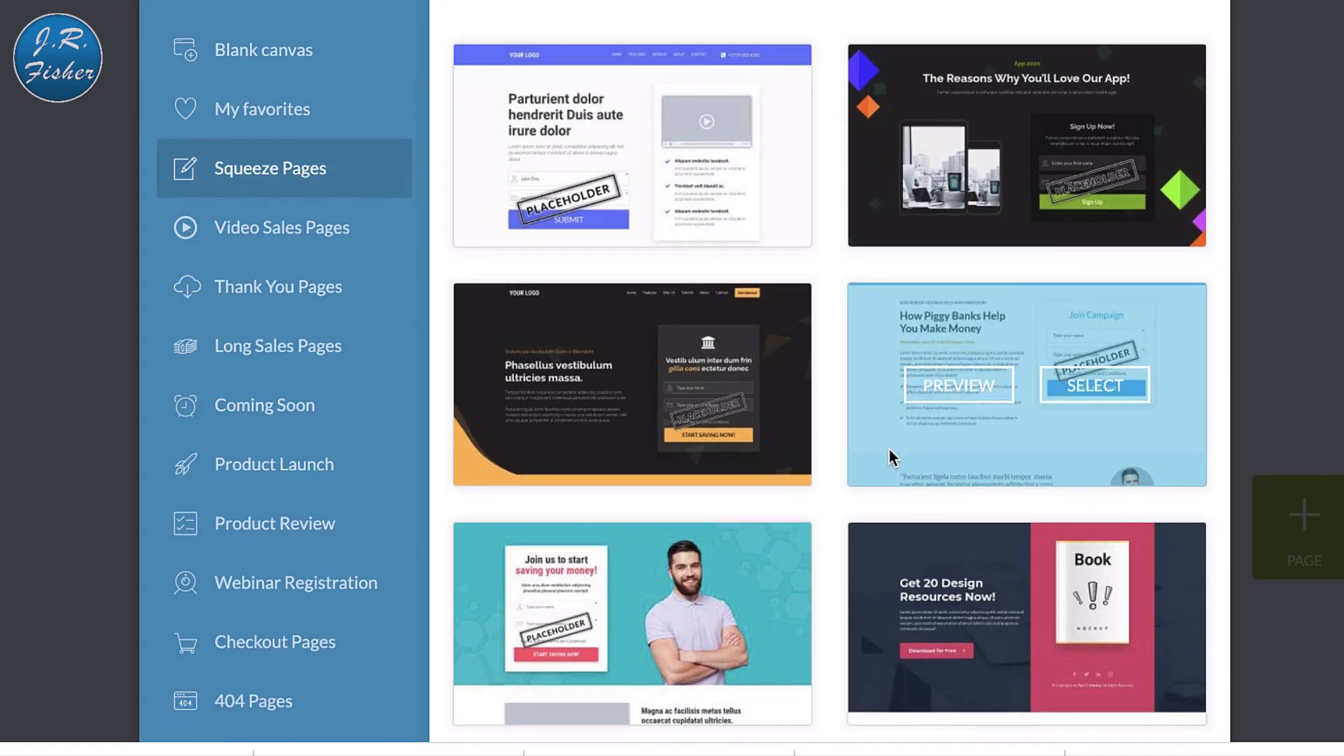
scroll(890, 452, down, 6)
scroll(889, 451, down, 13)
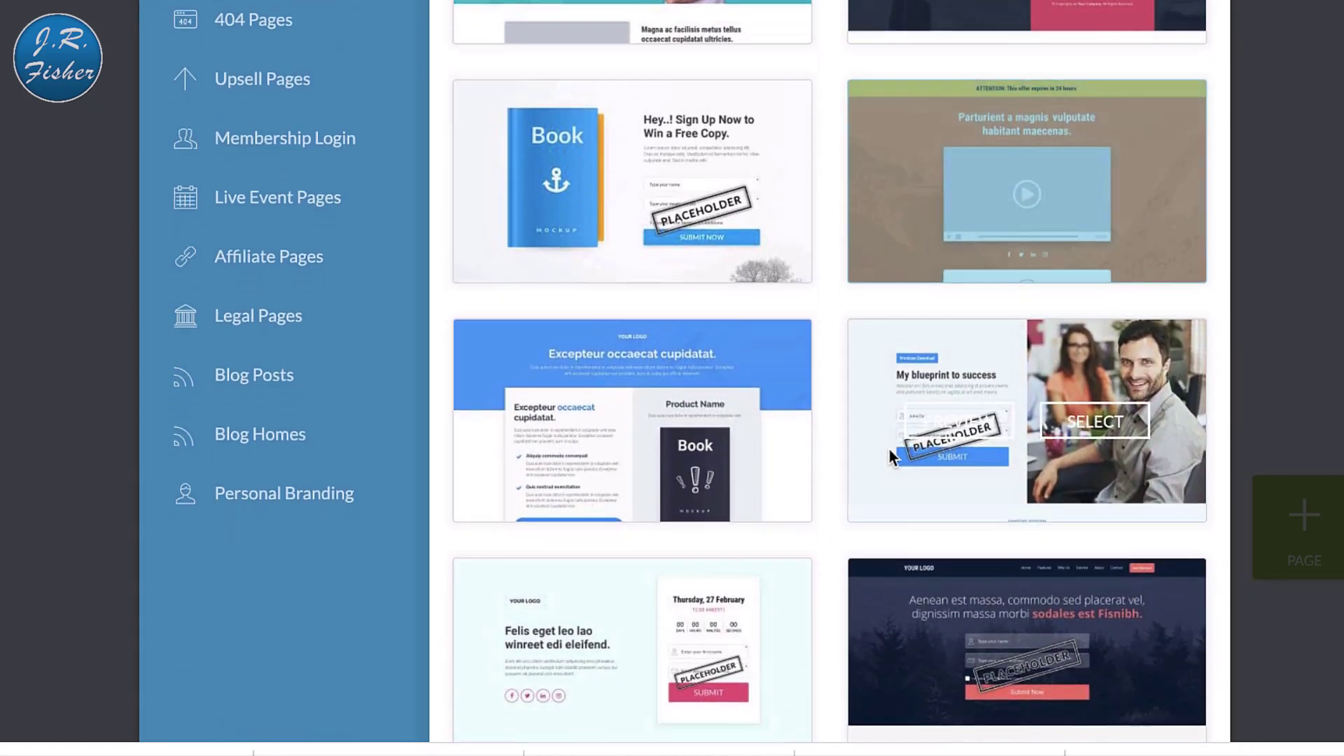
scroll(889, 449, down, 13)
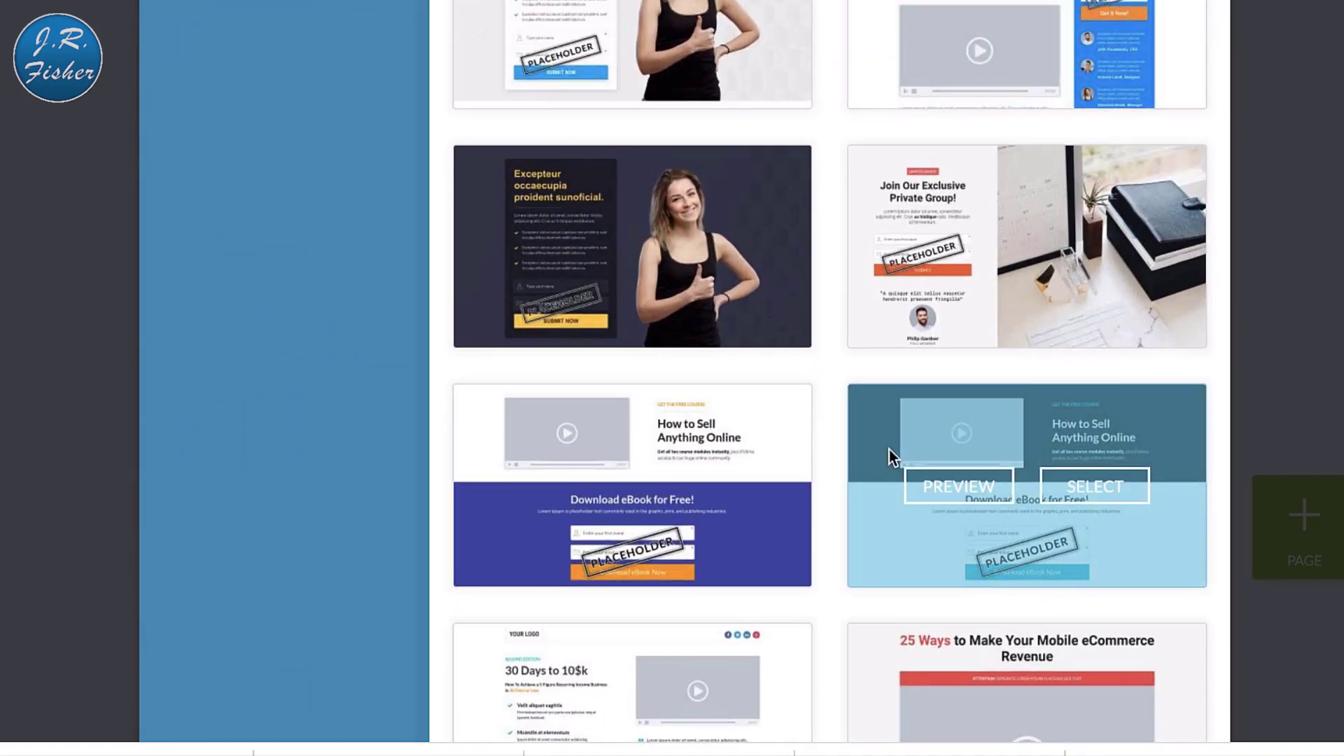
scroll(890, 449, down, 11)
scroll(889, 449, down, 11)
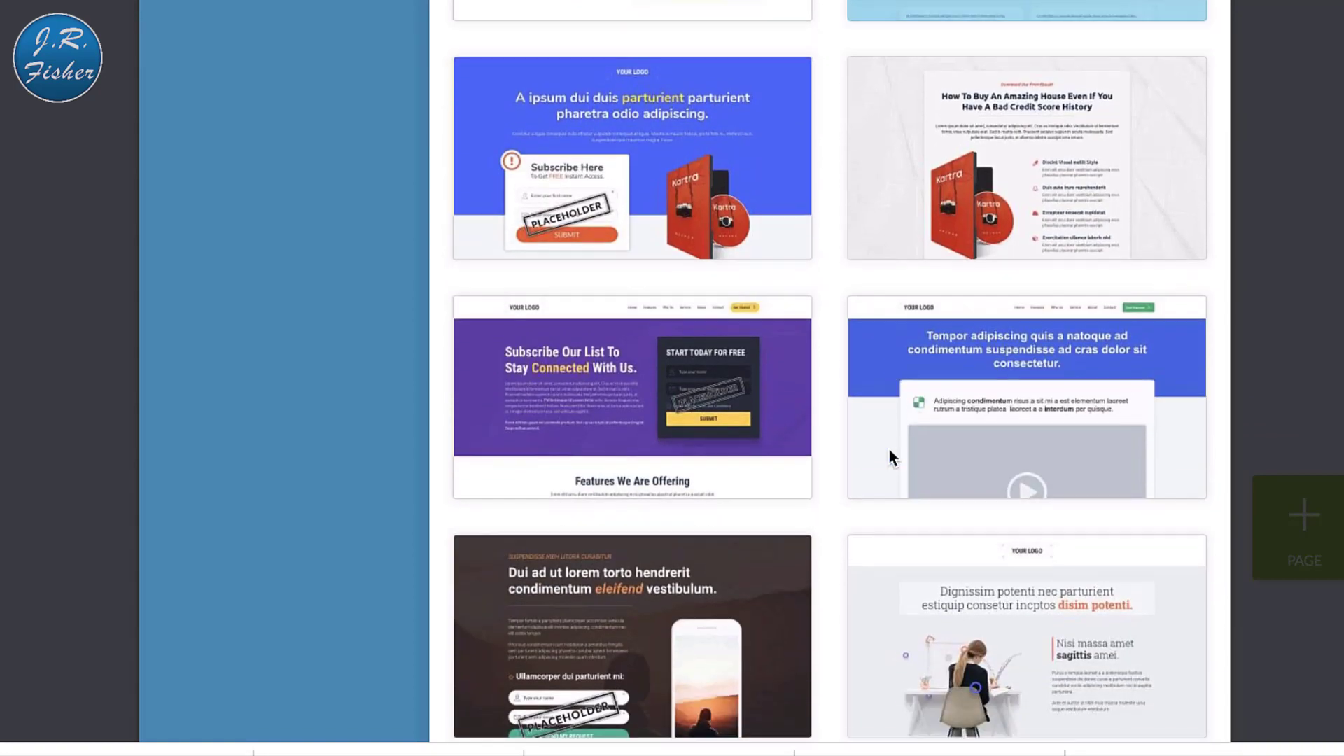
scroll(890, 452, down, 12)
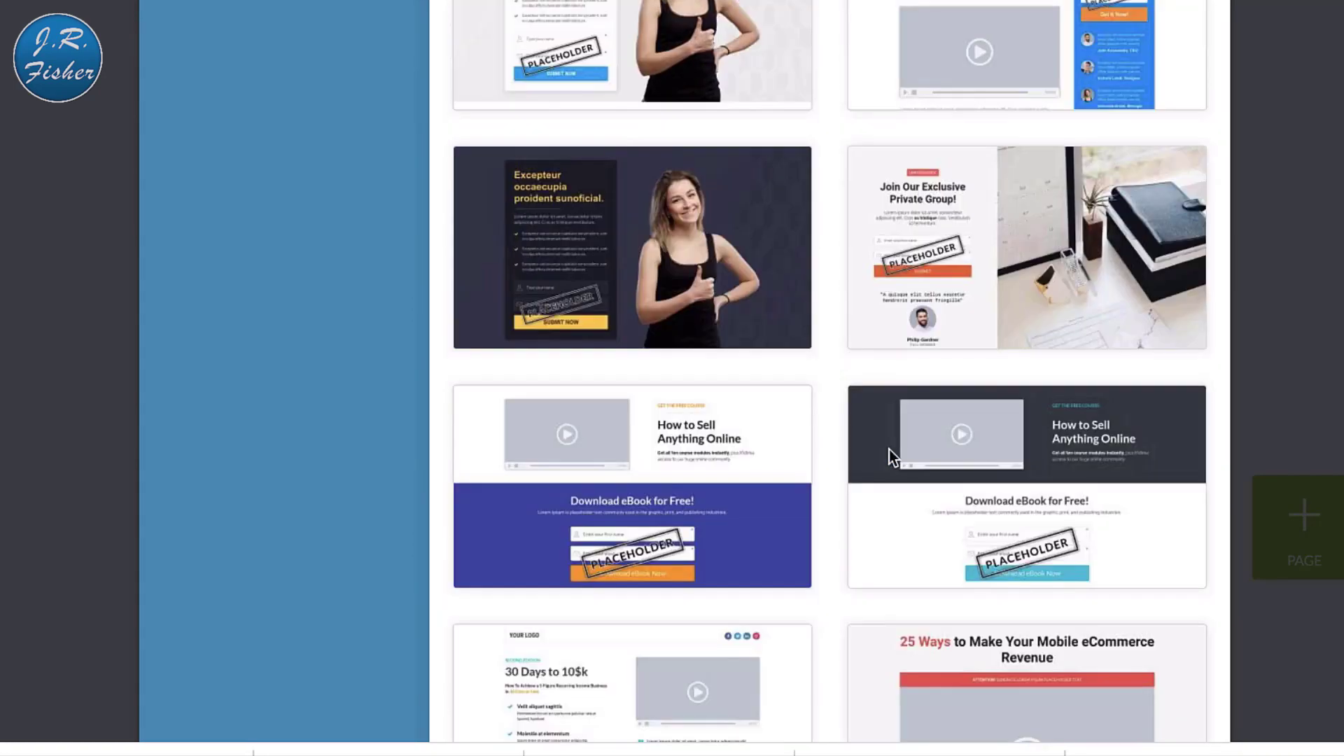
scroll(889, 452, up, 2)
scroll(890, 457, up, 18)
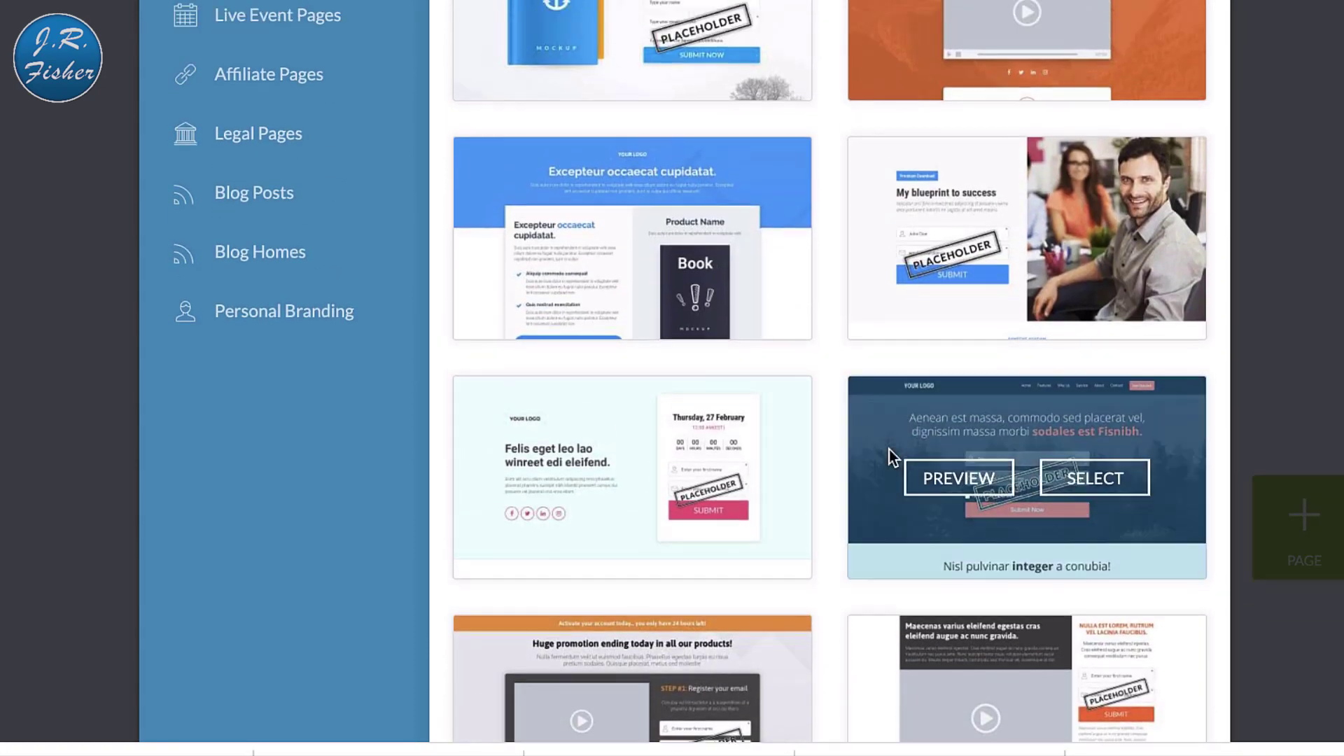
scroll(889, 458, up, 3)
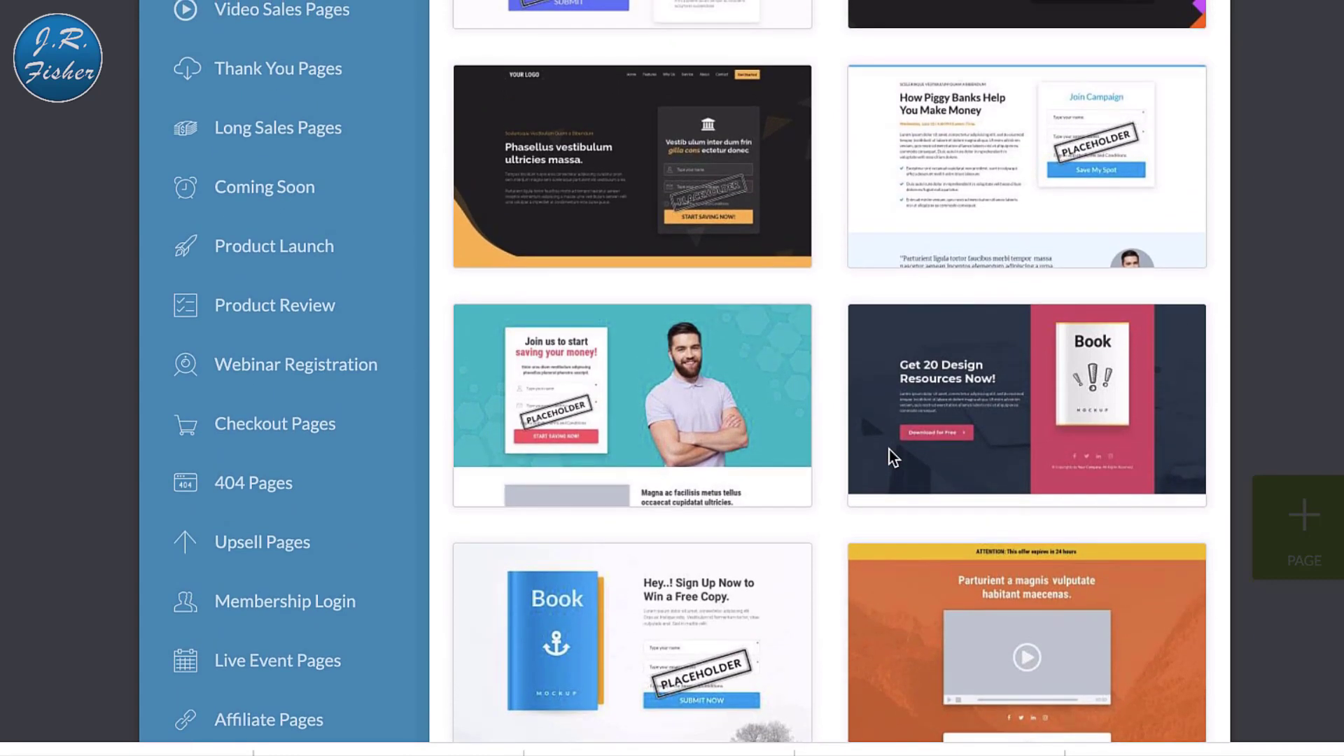
scroll(893, 459, up, 2)
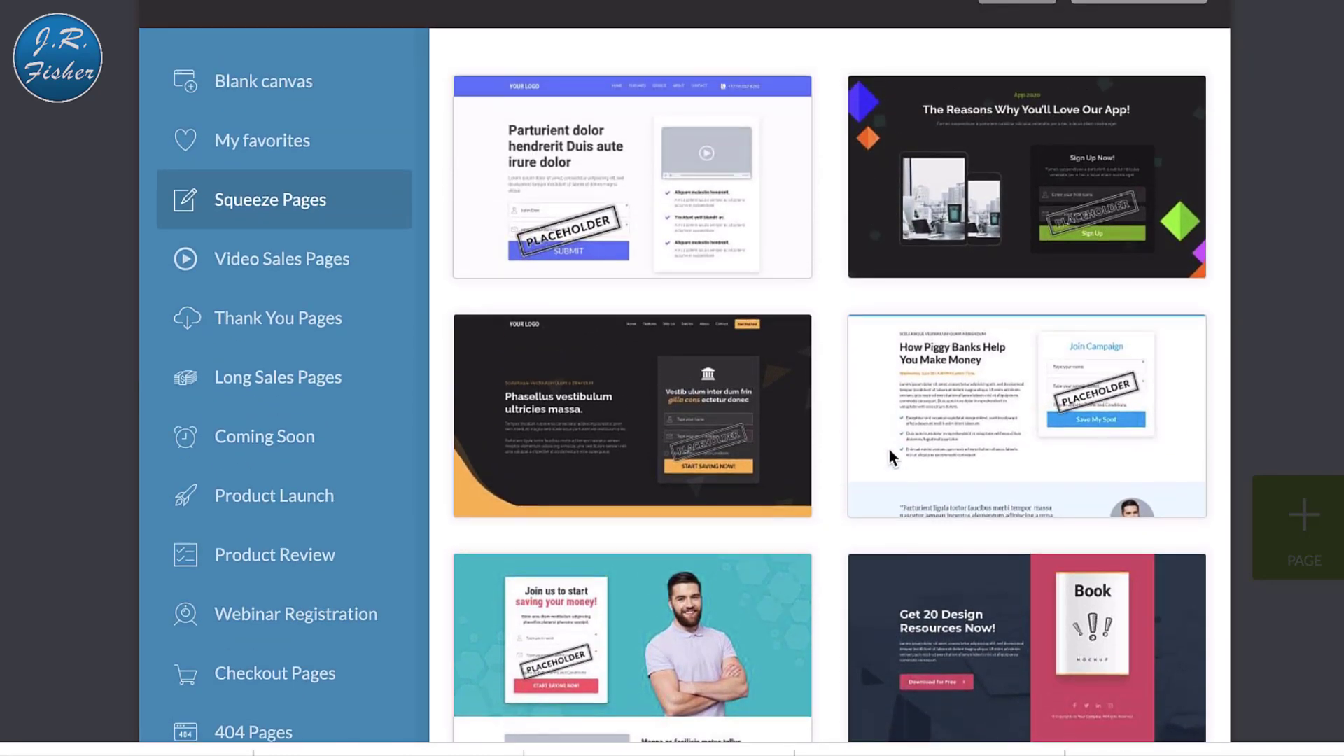
scroll(891, 458, down, 7)
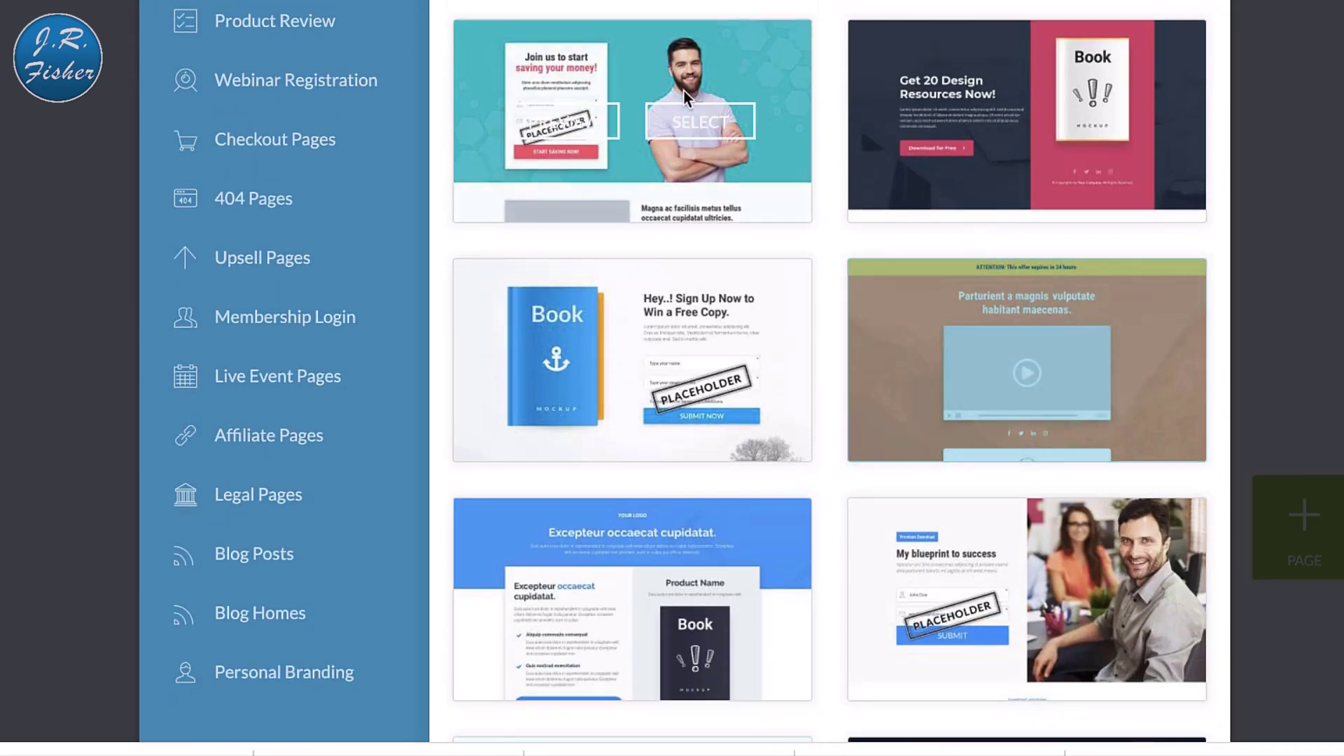
mouse_move(700, 90)
click(695, 124)
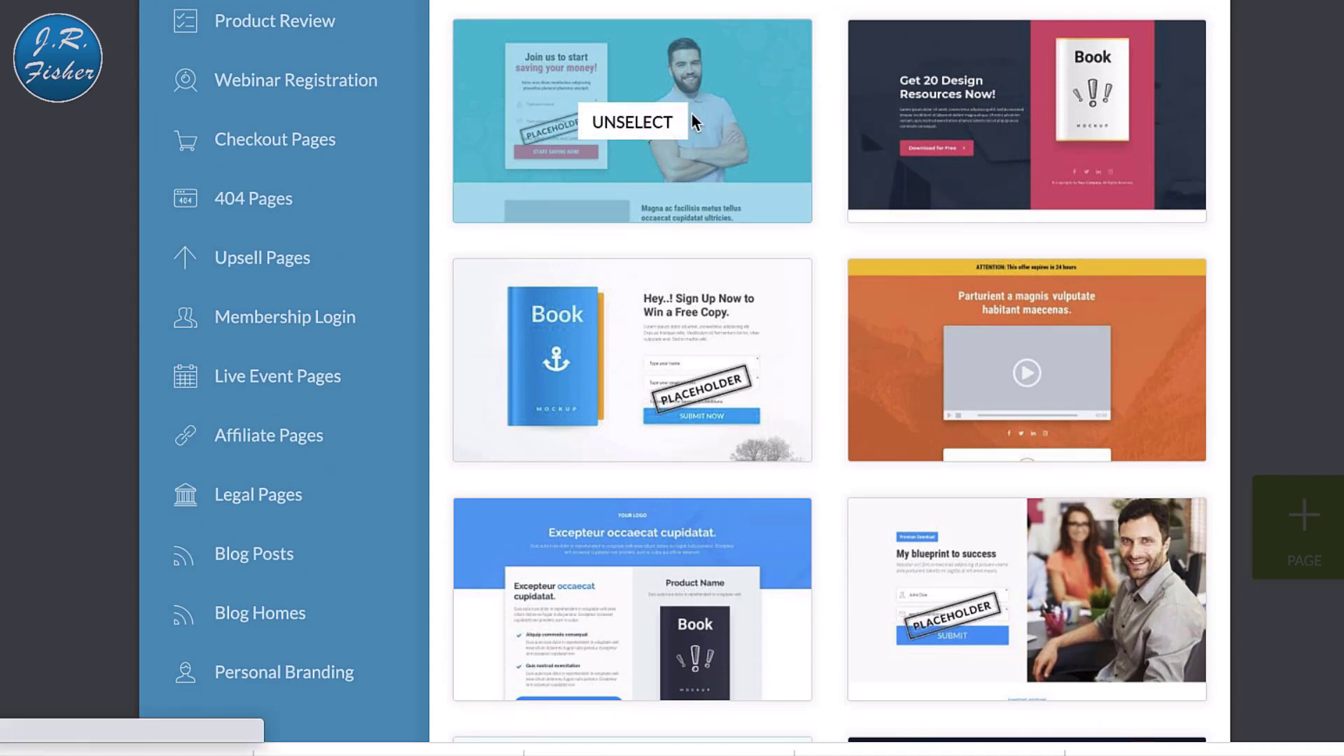
scroll(791, 238, up, 6)
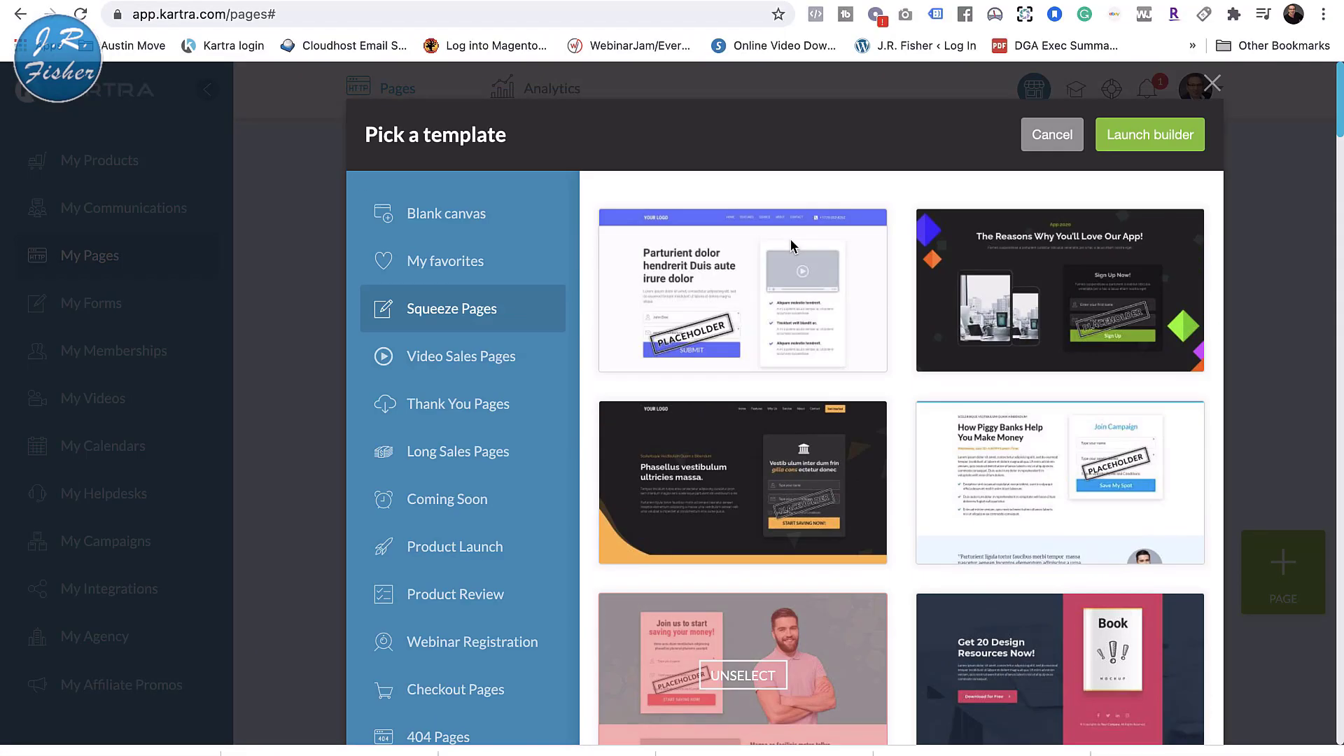
Proceed with the chosen template and name the page 'Sample for YouTube Video'
click(1137, 138)
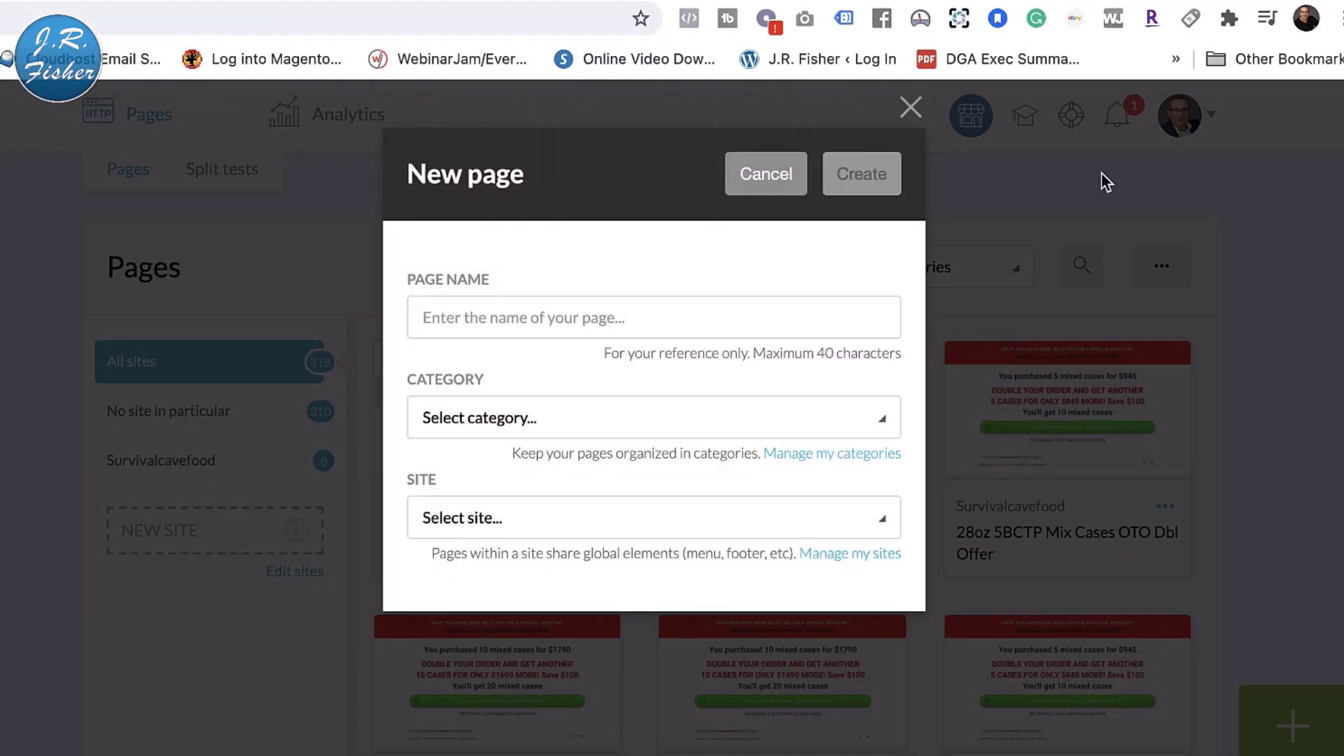
click(705, 322)
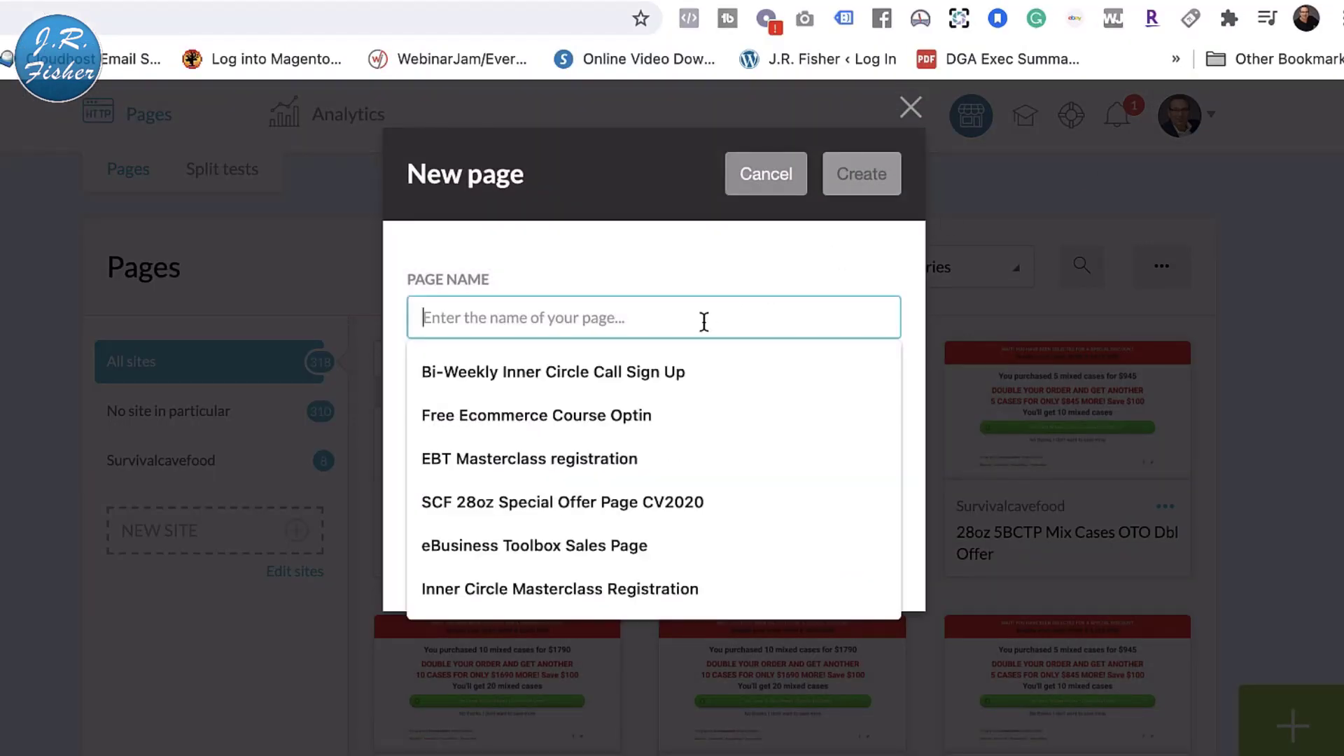
text(Sample for YouTube Video)
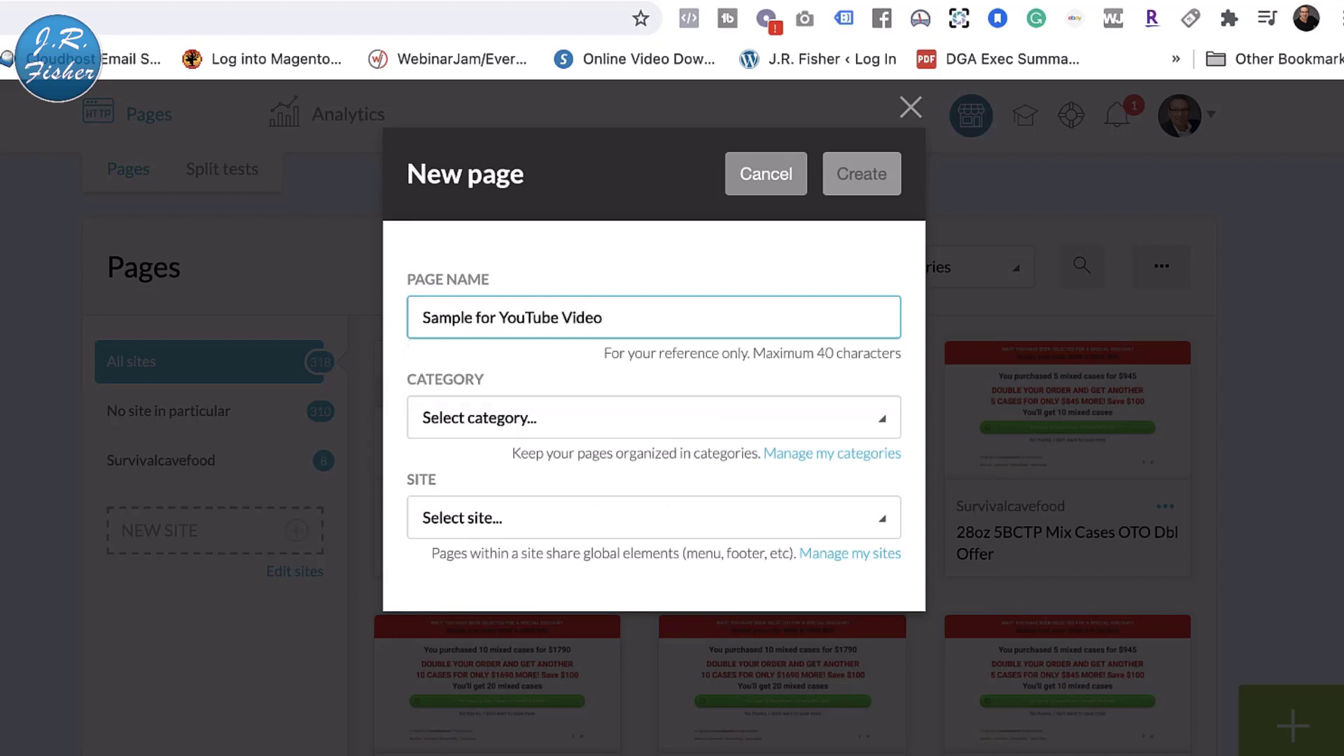
Set 'No category in particular' and 'No site in particular', then create the page
click(609, 431)
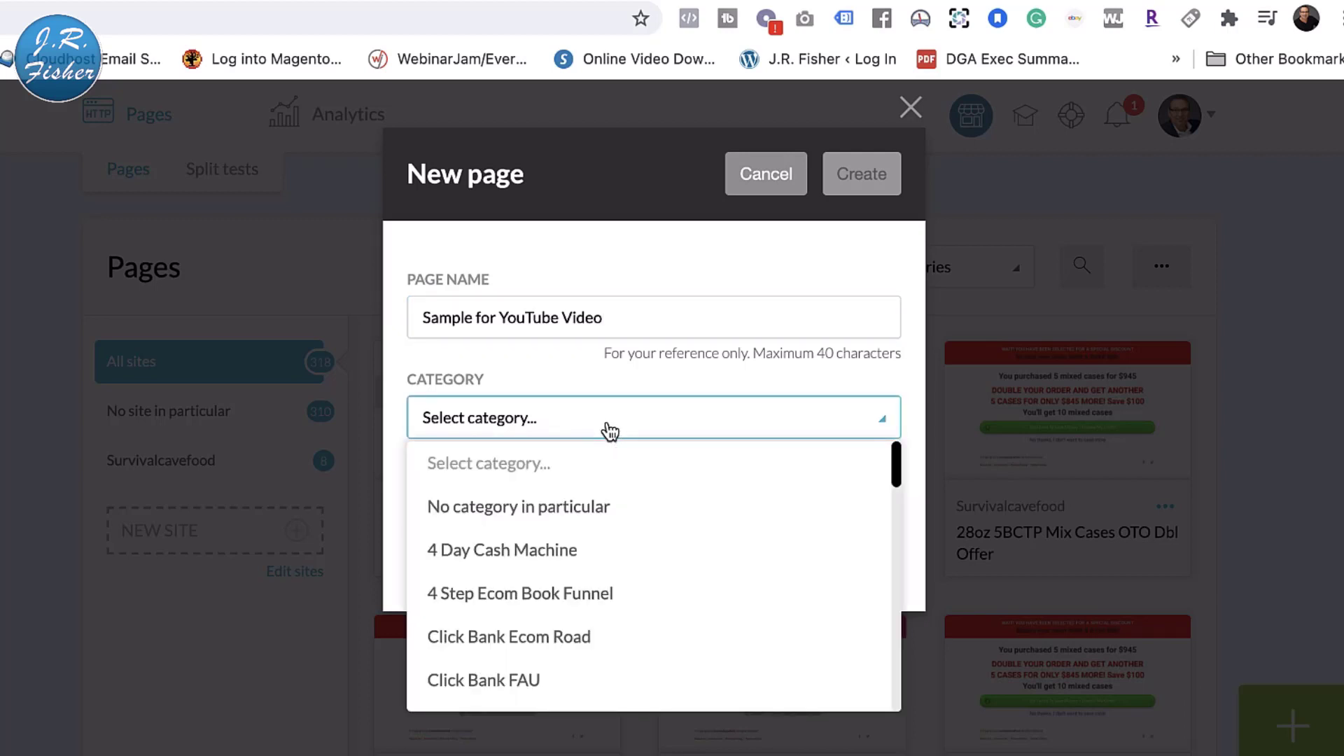
scroll(611, 585, down, 5)
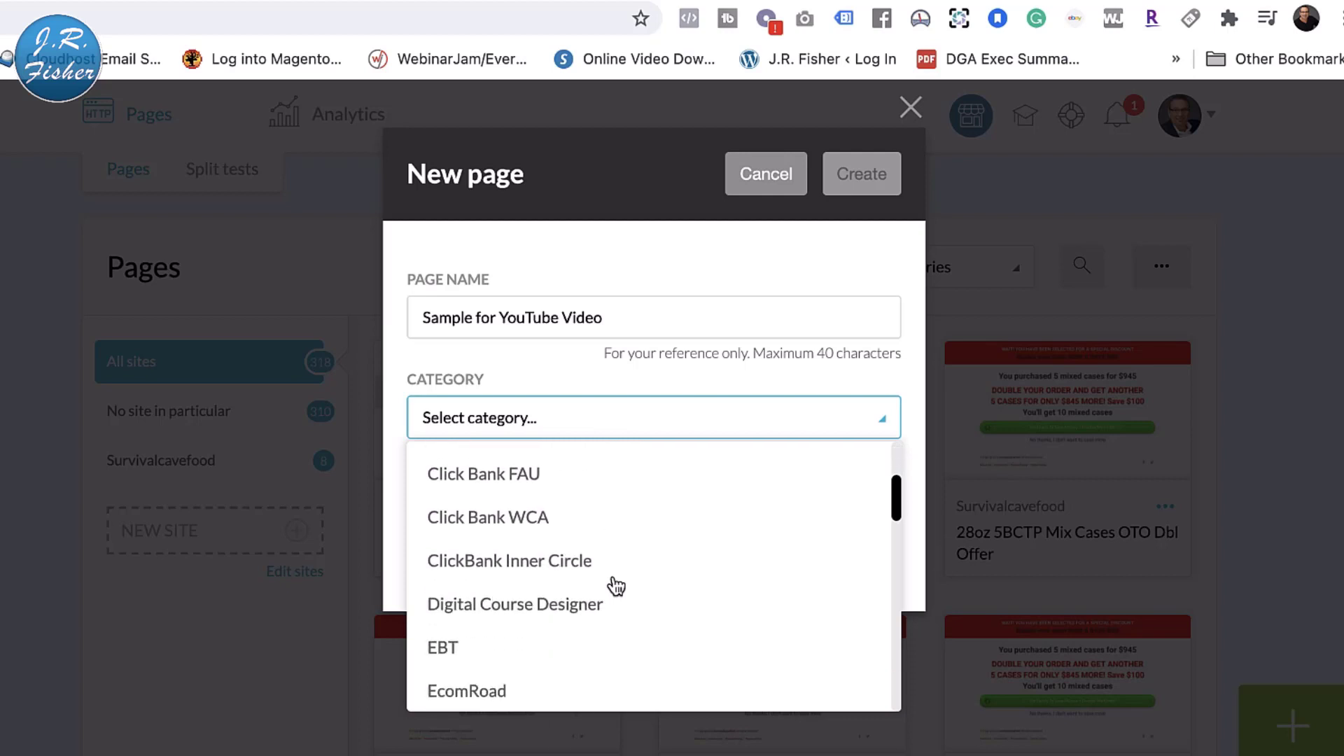
scroll(616, 586, down, 15)
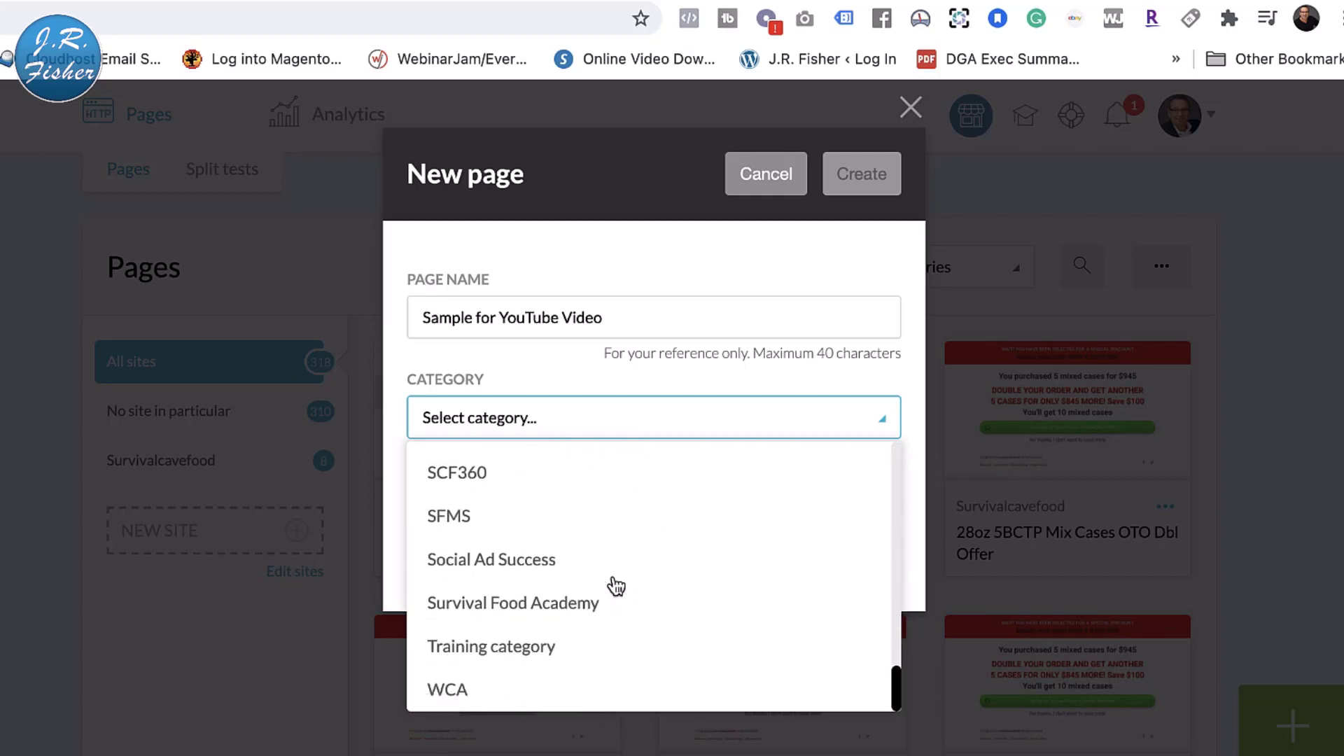
scroll(616, 585, up, 20)
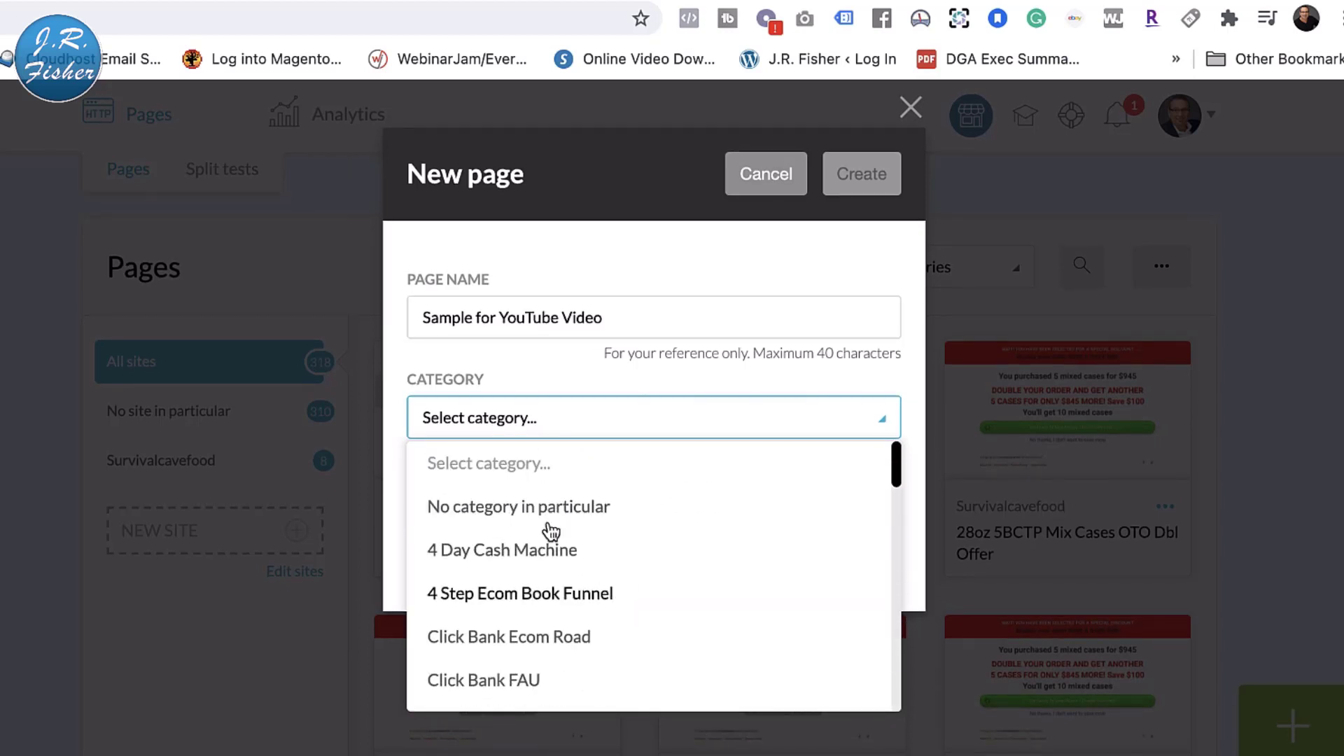
click(539, 515)
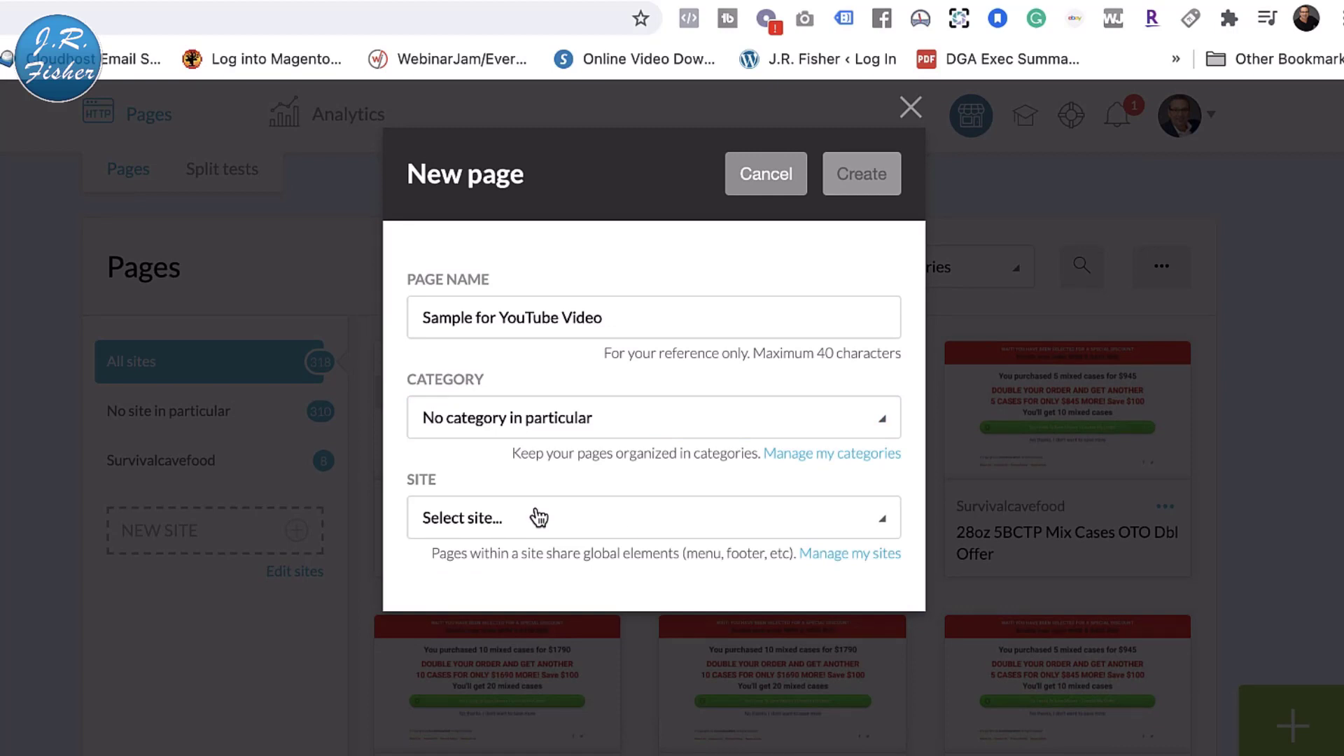
click(539, 518)
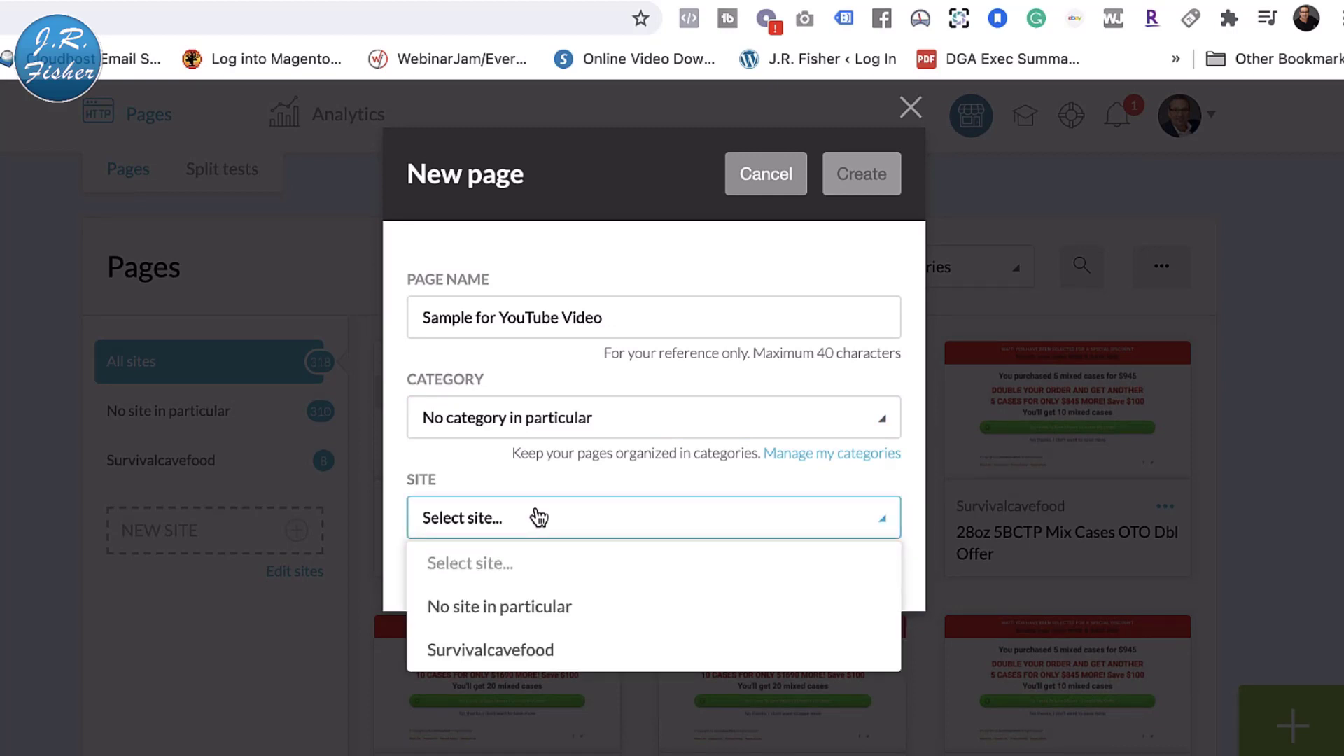
click(513, 609)
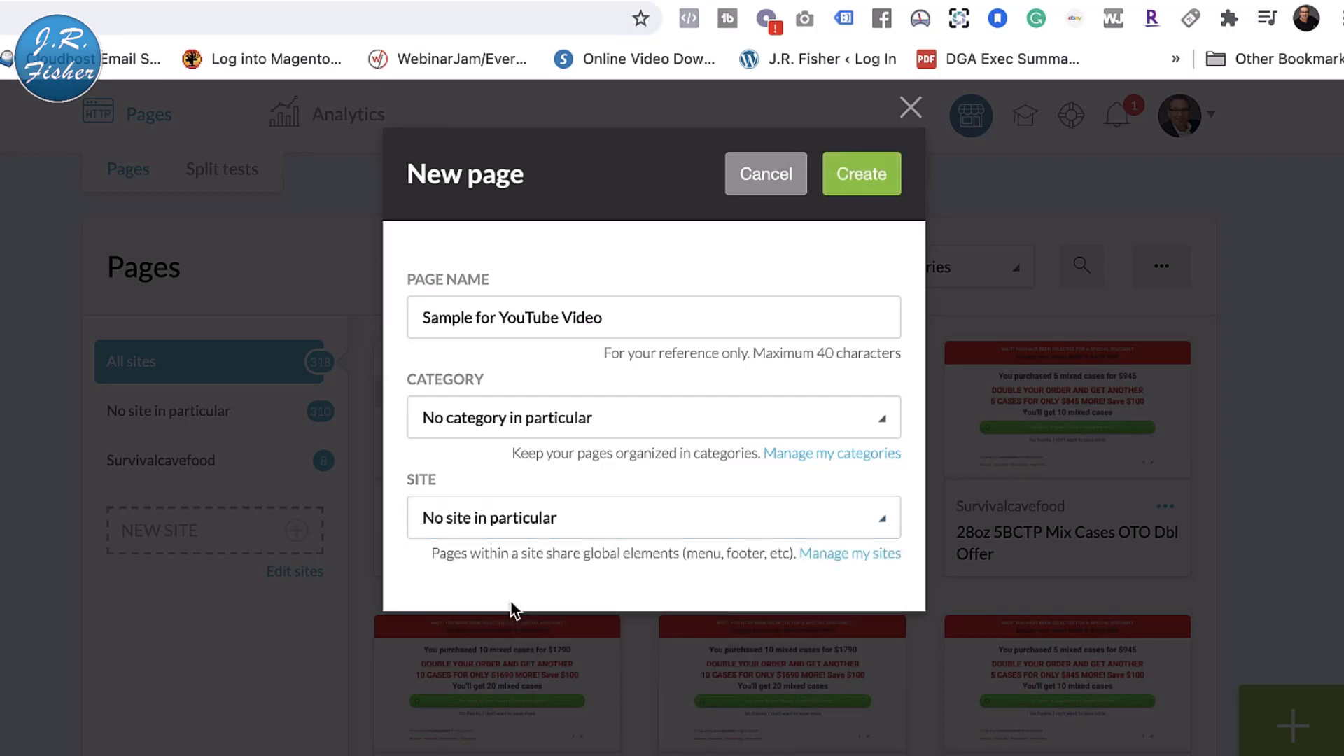
click(853, 176)
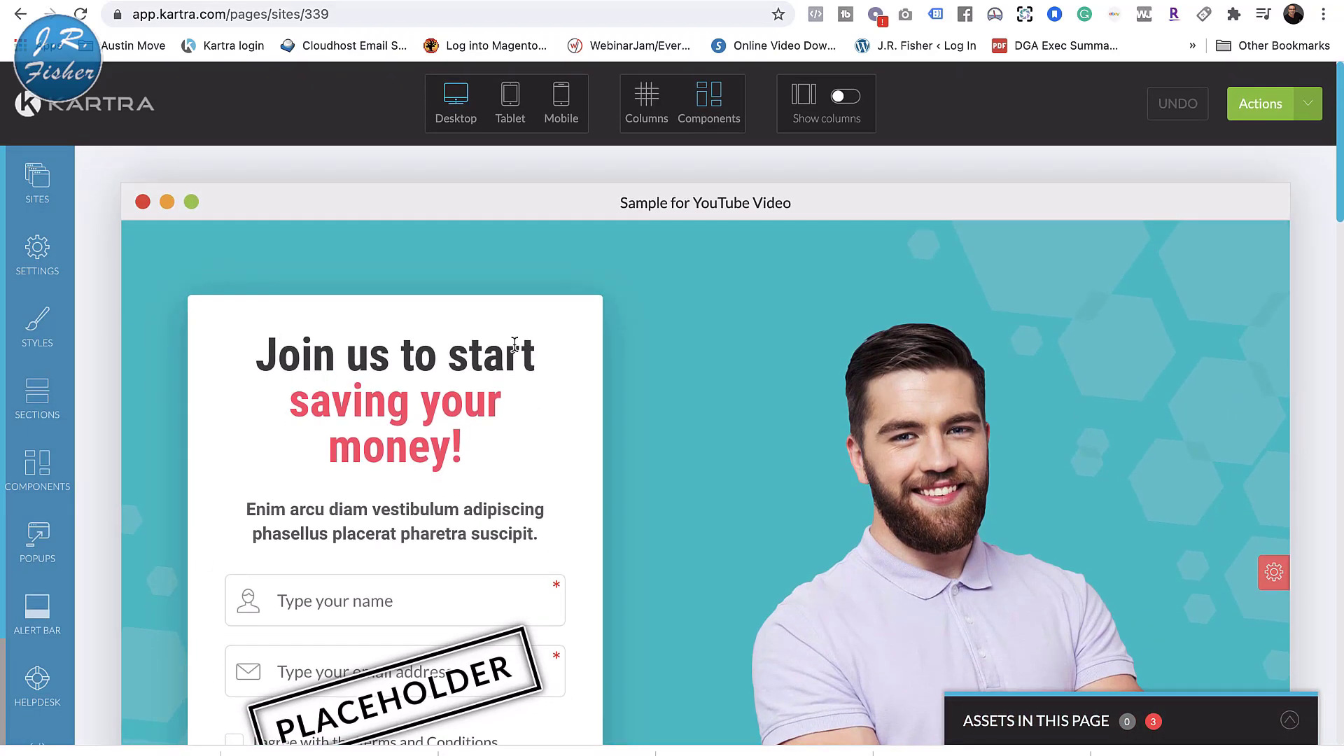
Let the builder load the page and reveal the hero photo's element toolbar
mouse_move(919, 431)
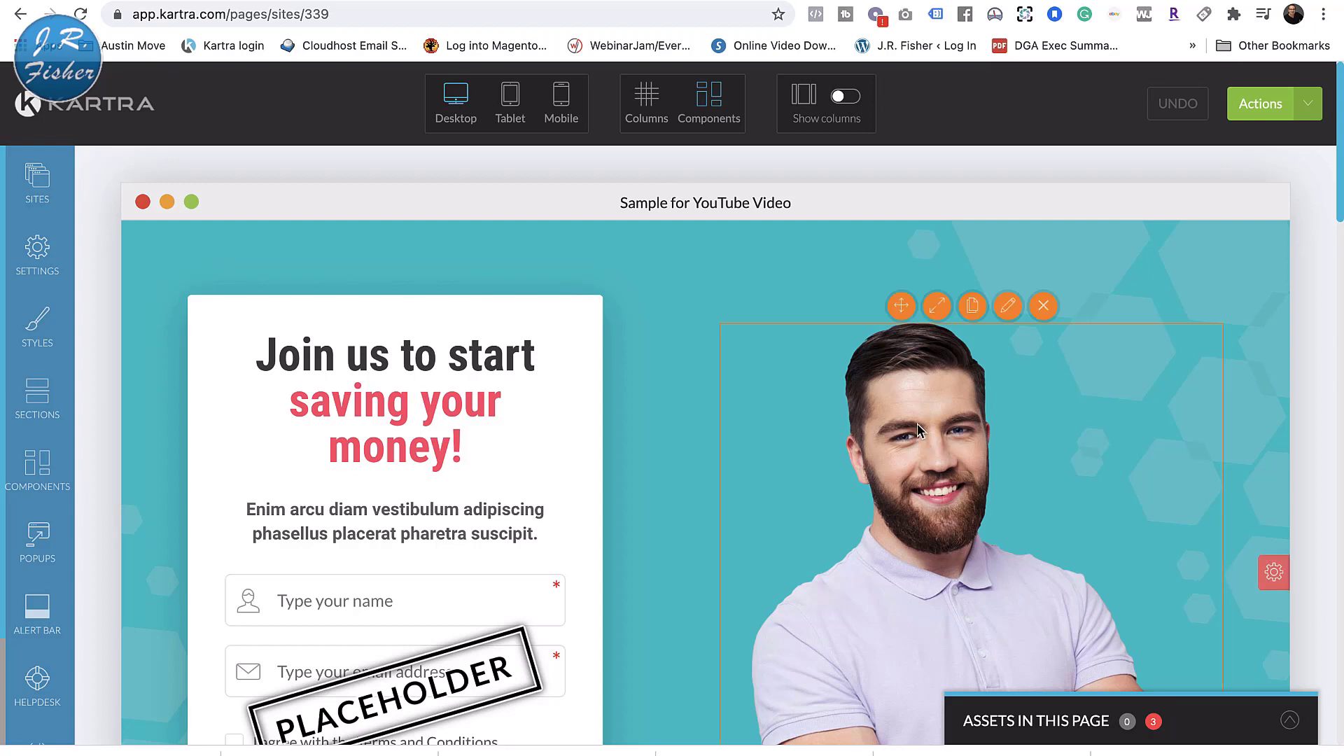
Swap the bearded man hero photo for the headset woman image and close the image settings
click(1009, 308)
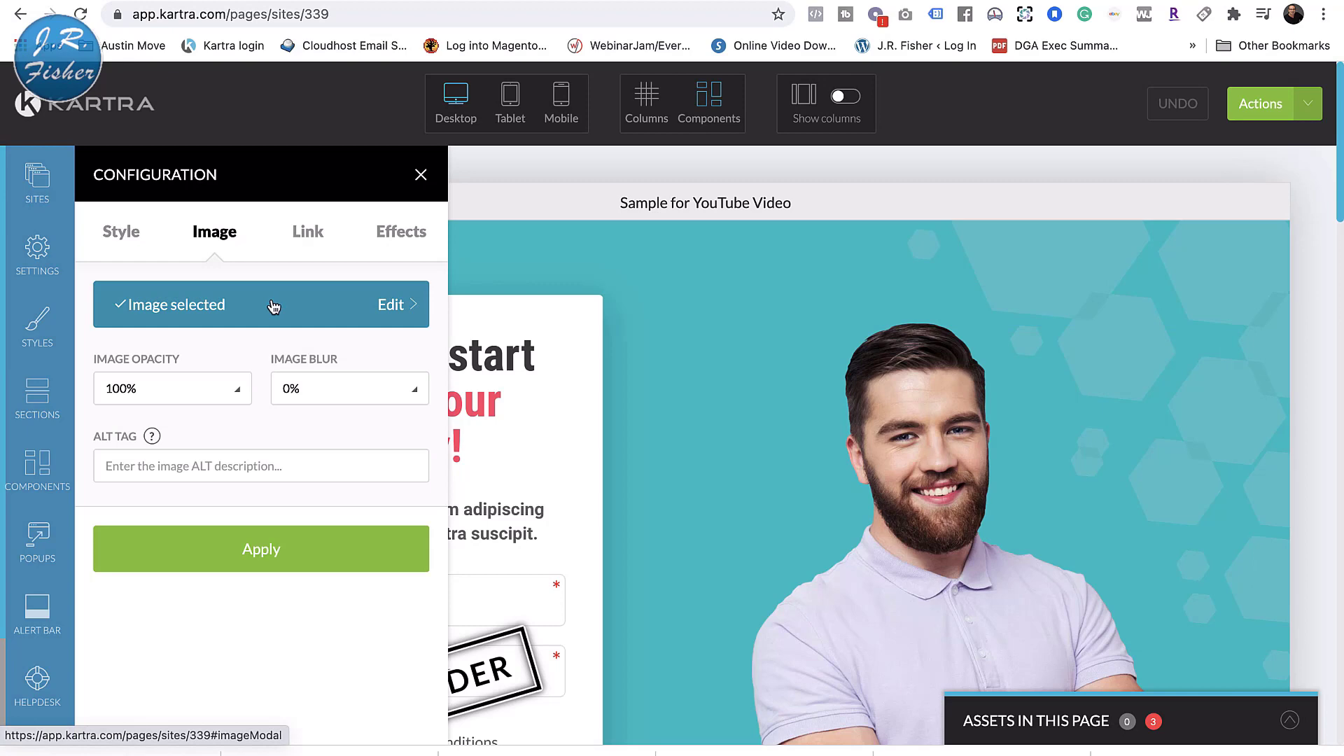
click(273, 306)
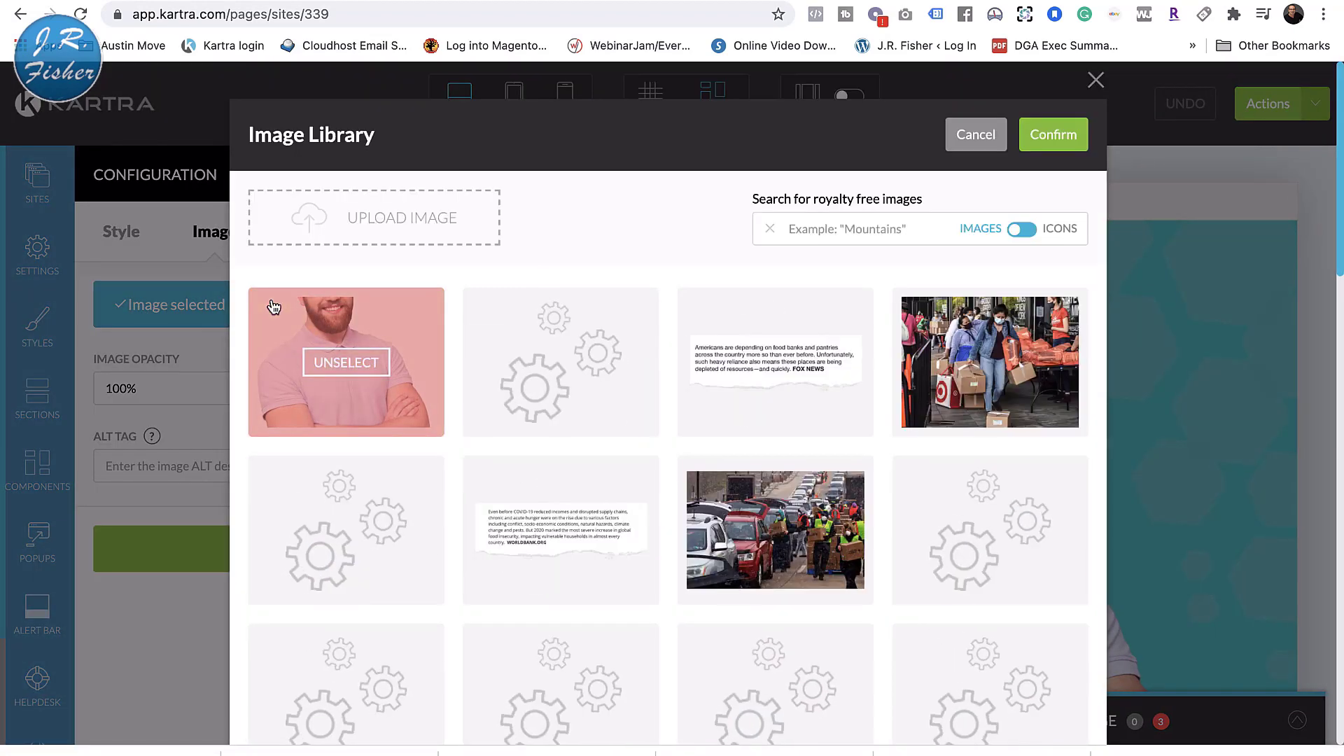
scroll(770, 392, down, 3)
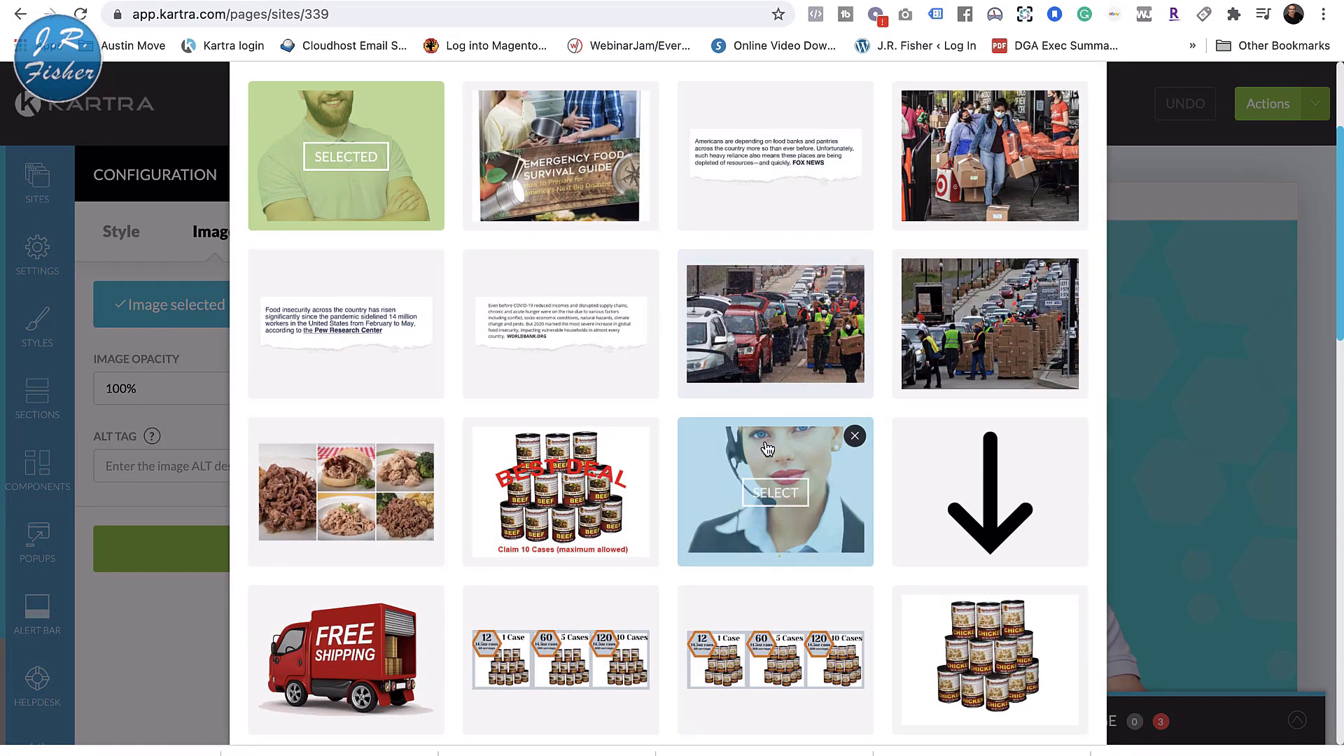
click(767, 453)
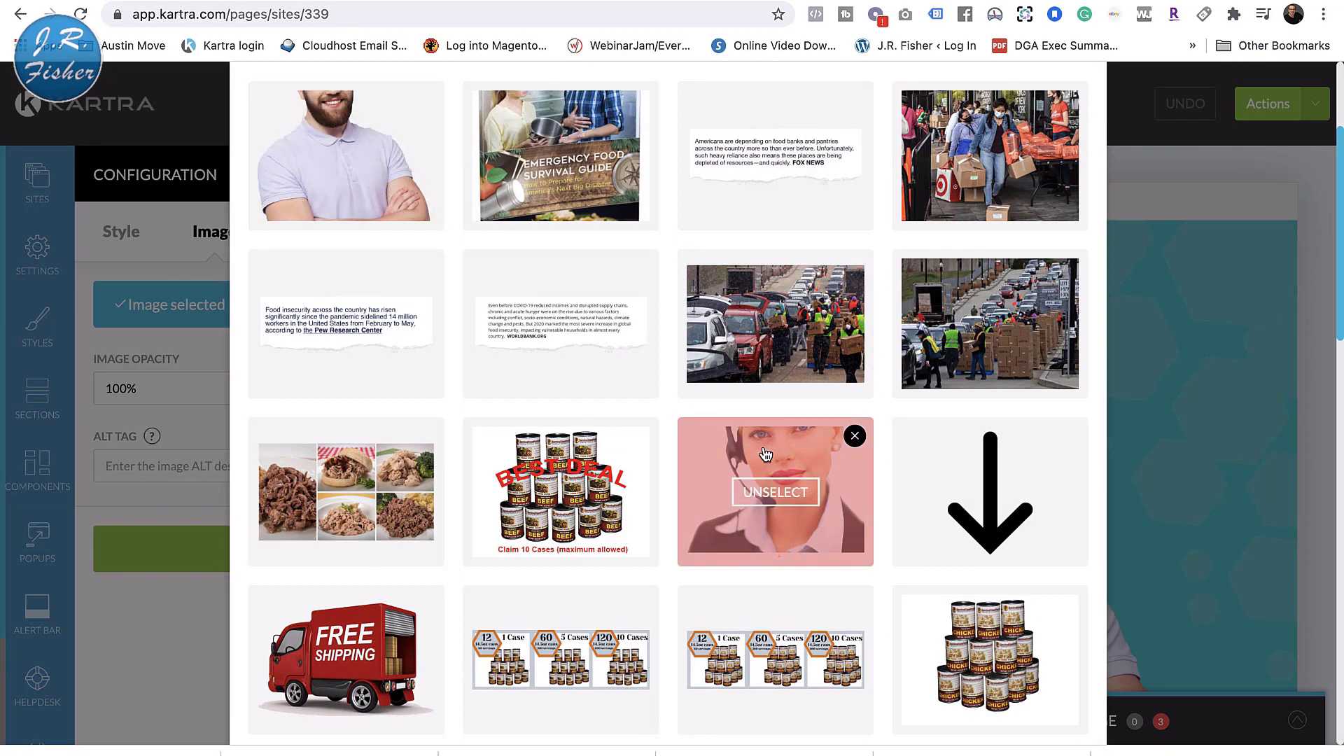
scroll(766, 454, up, 3)
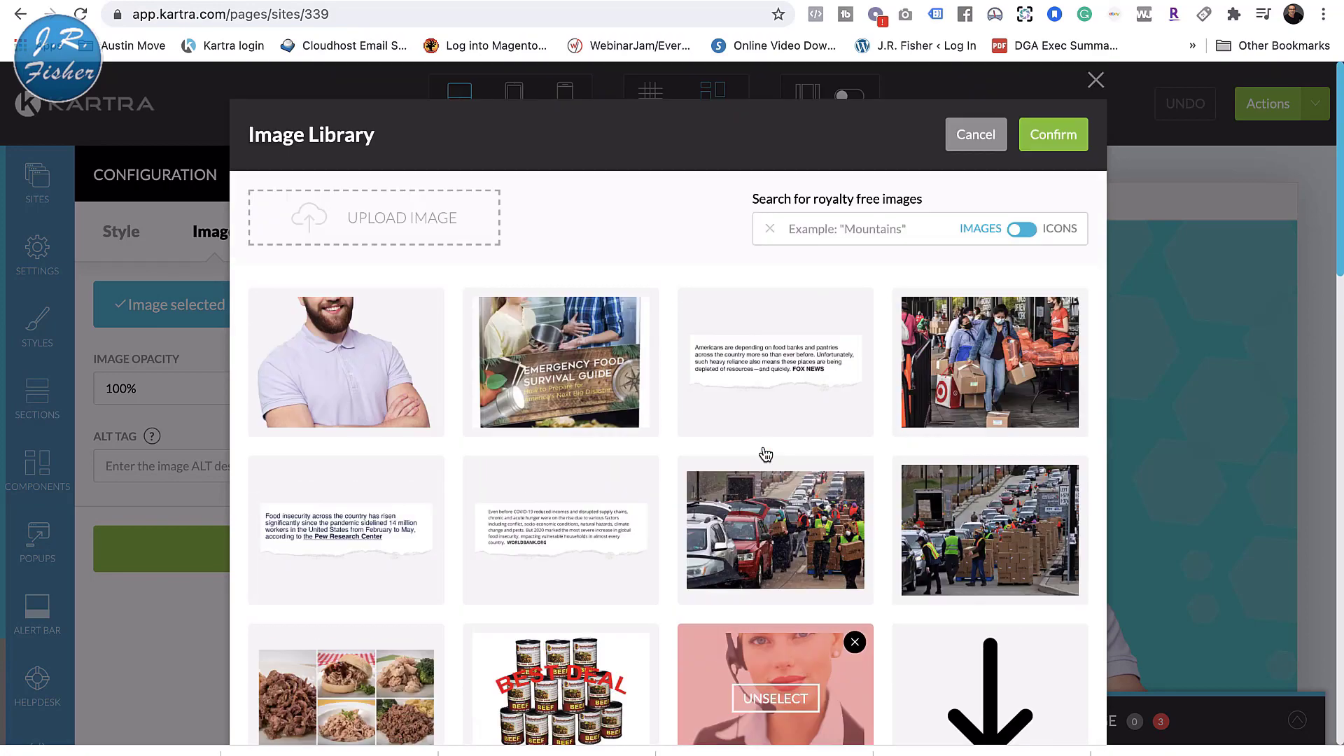
click(1051, 137)
click(393, 549)
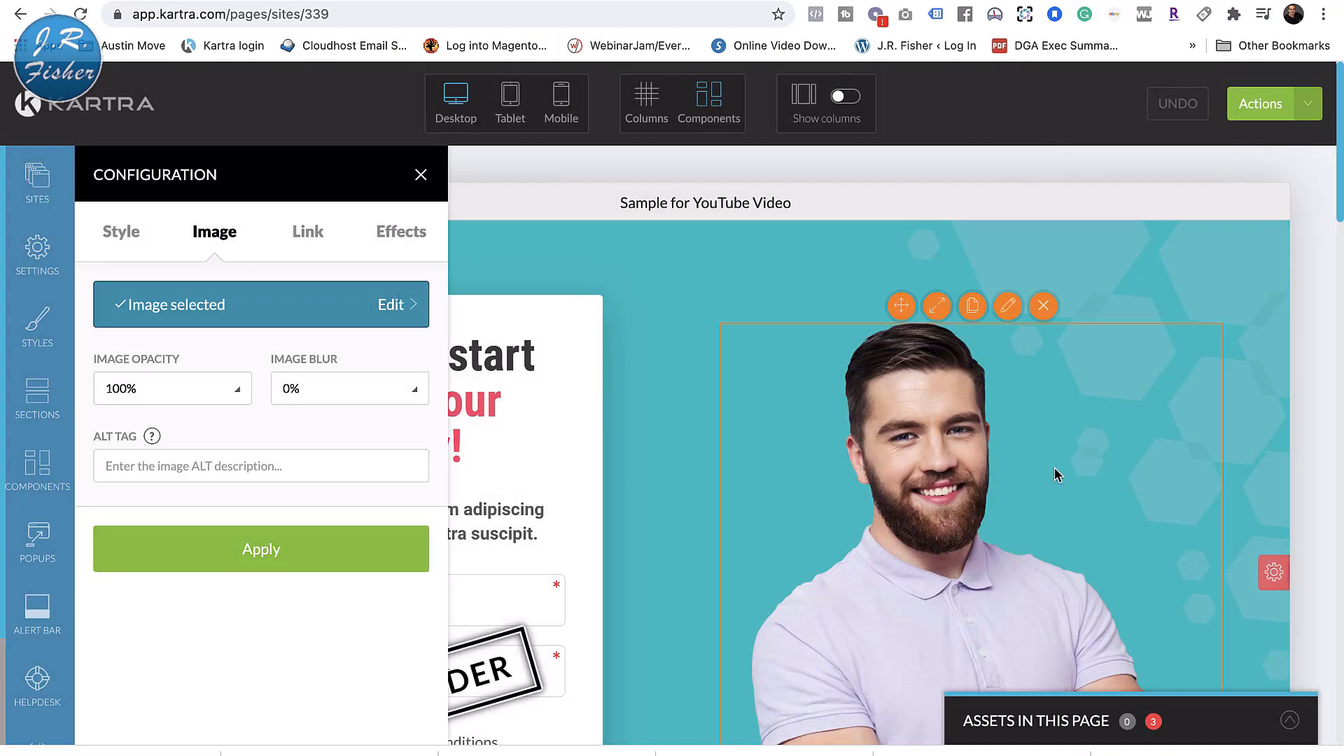
click(226, 559)
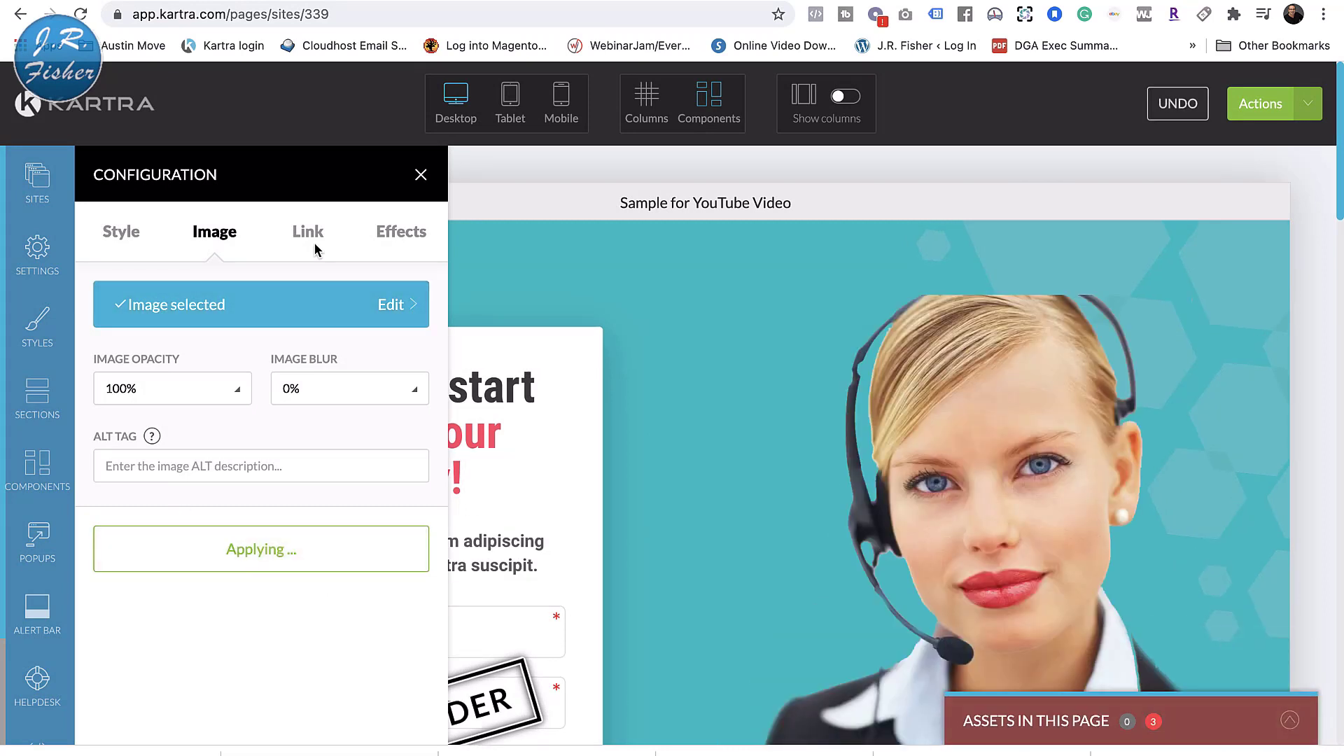
scroll(693, 407, down, 3)
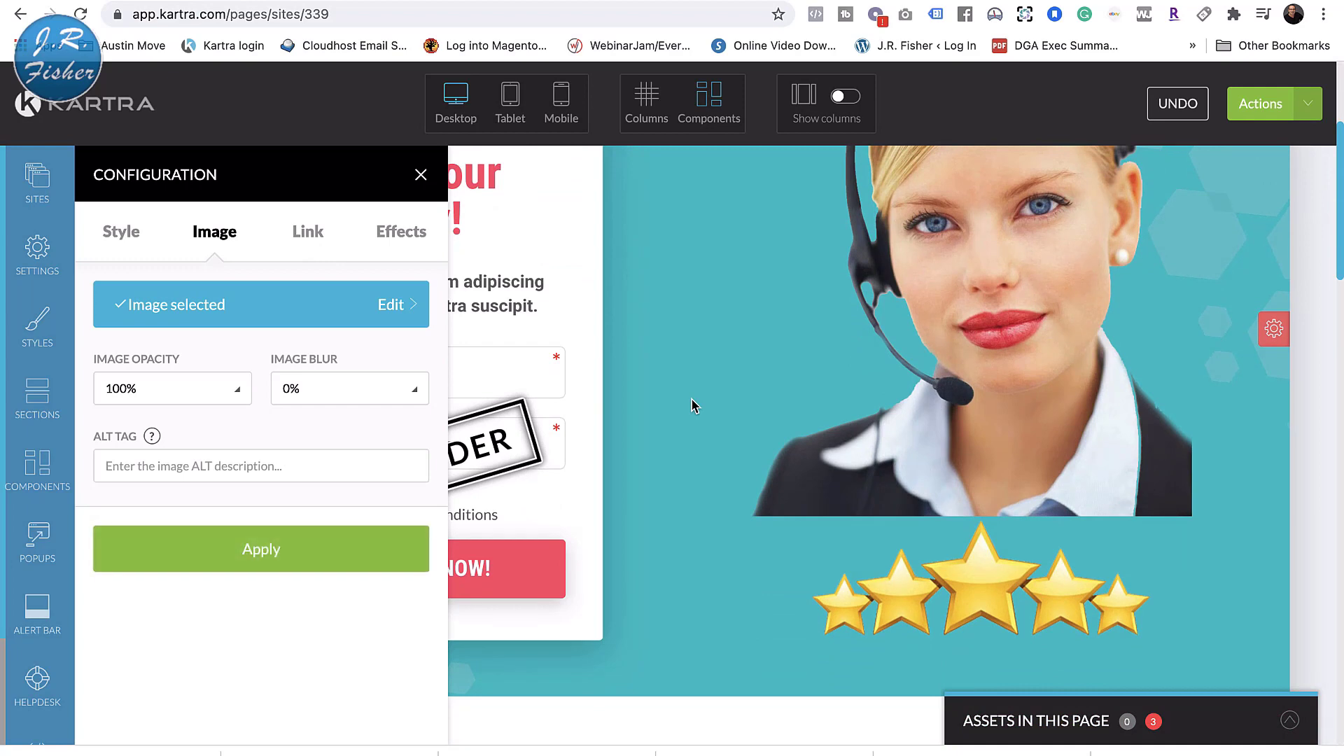
scroll(691, 406, up, 4)
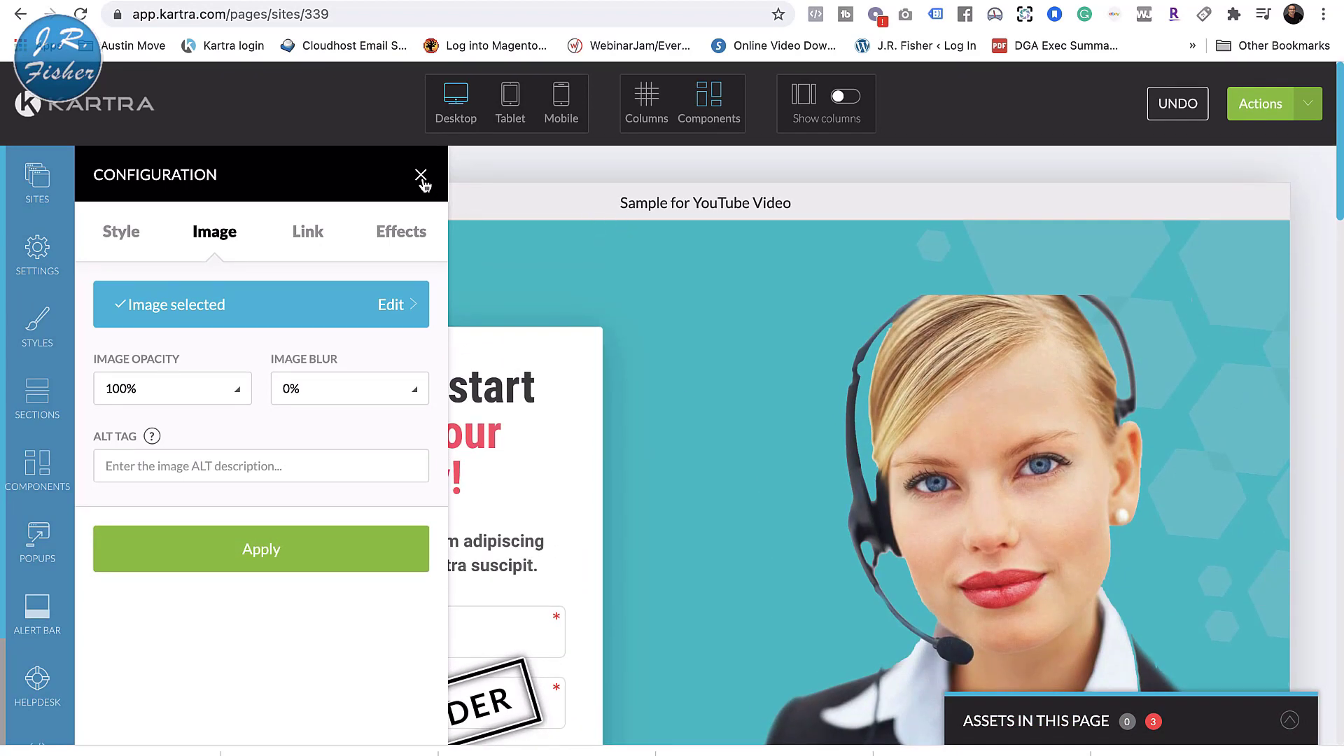
click(421, 175)
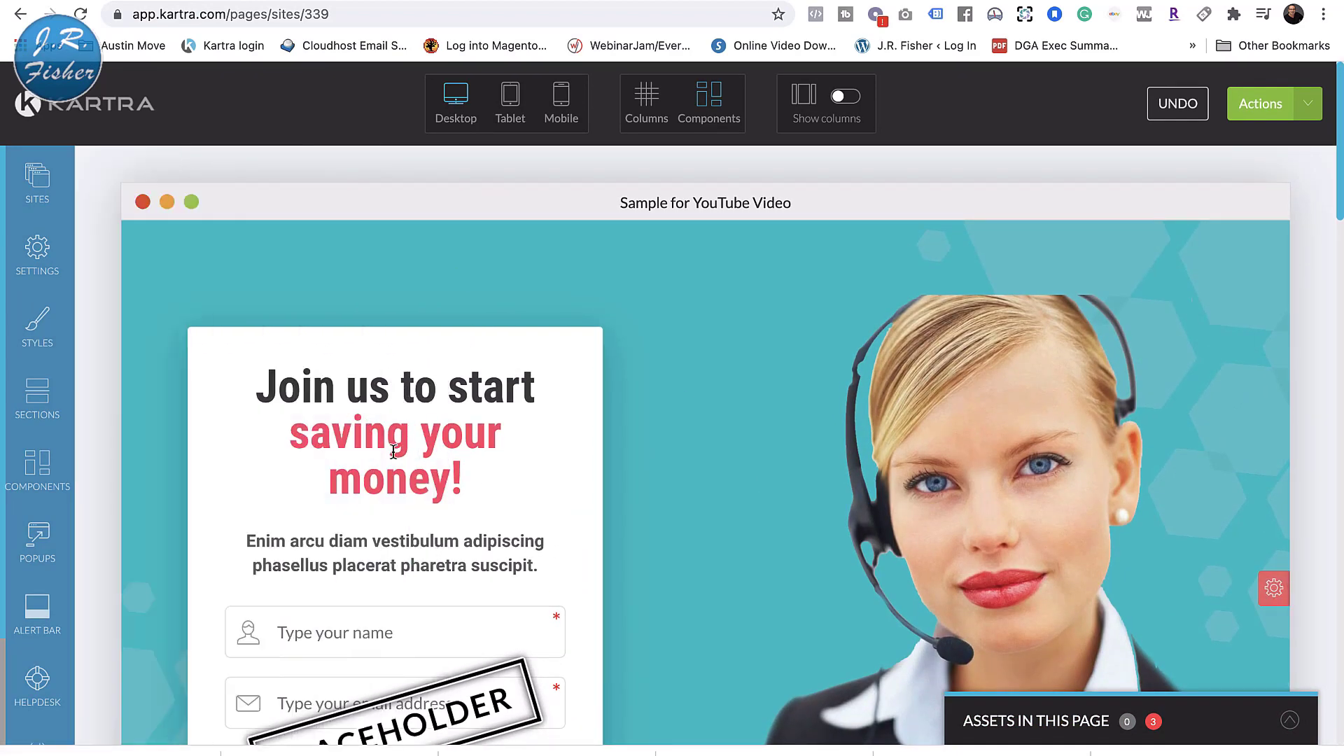
scroll(444, 498, down, 3)
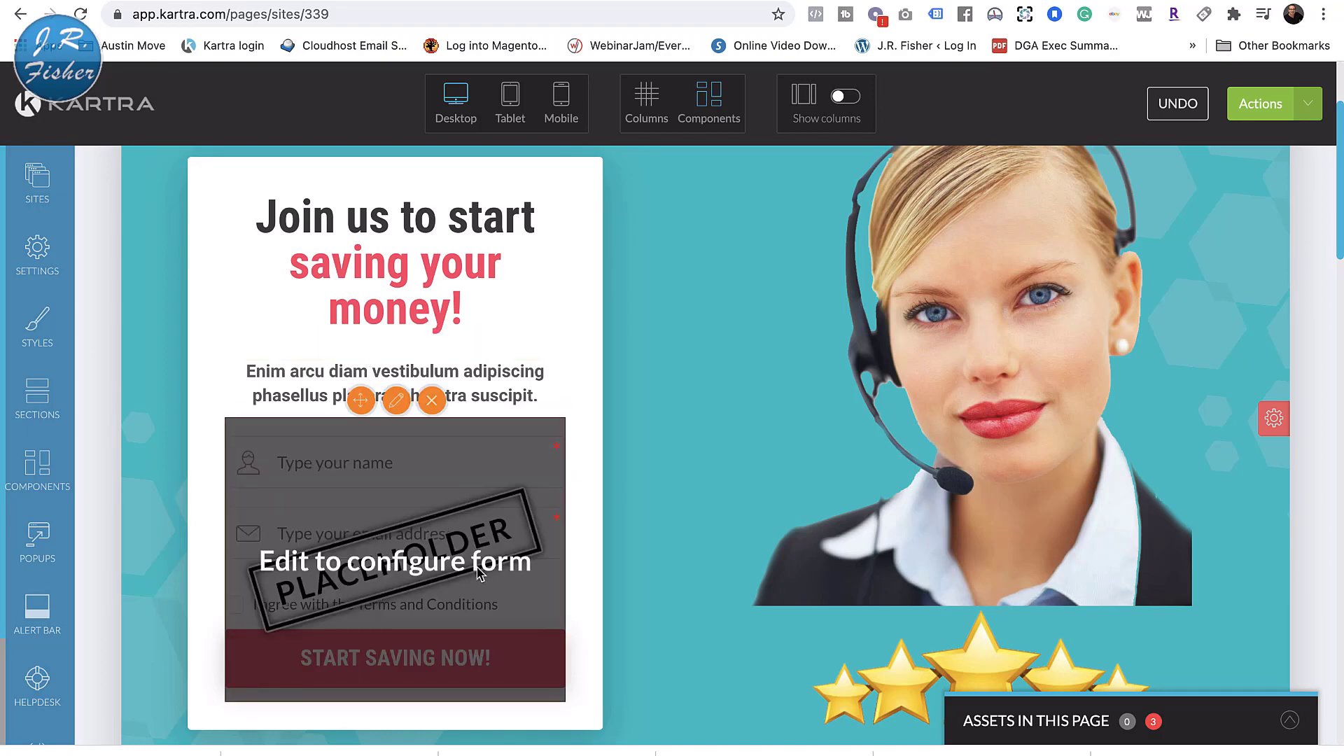
click(396, 401)
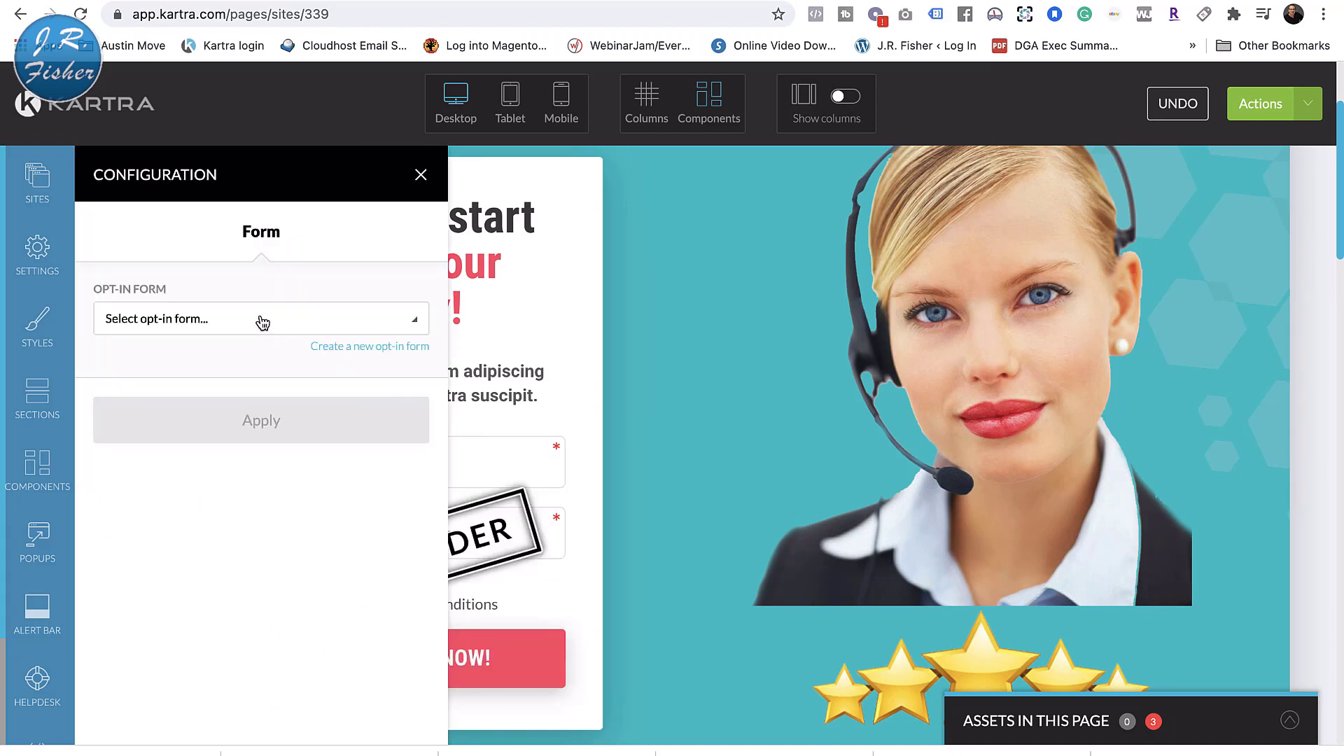
click(262, 322)
scroll(253, 488, down, 5)
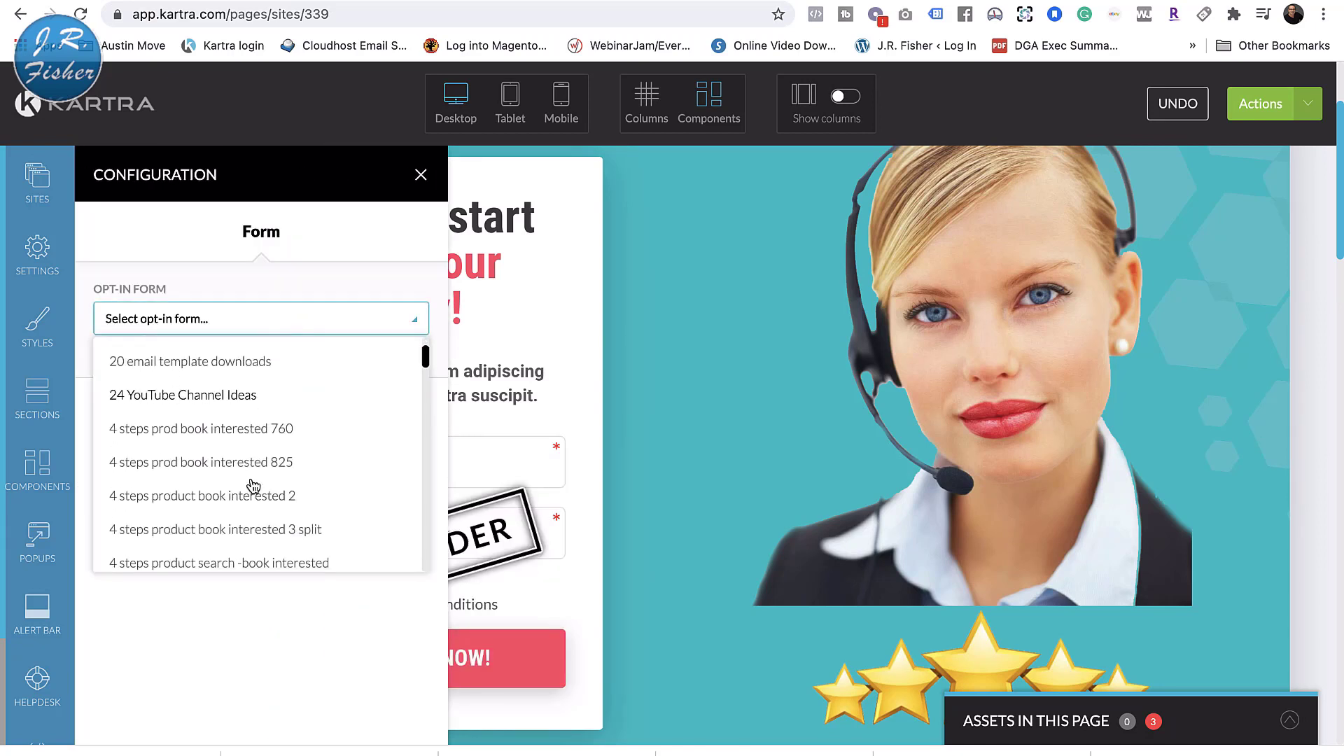
scroll(254, 487, down, 10)
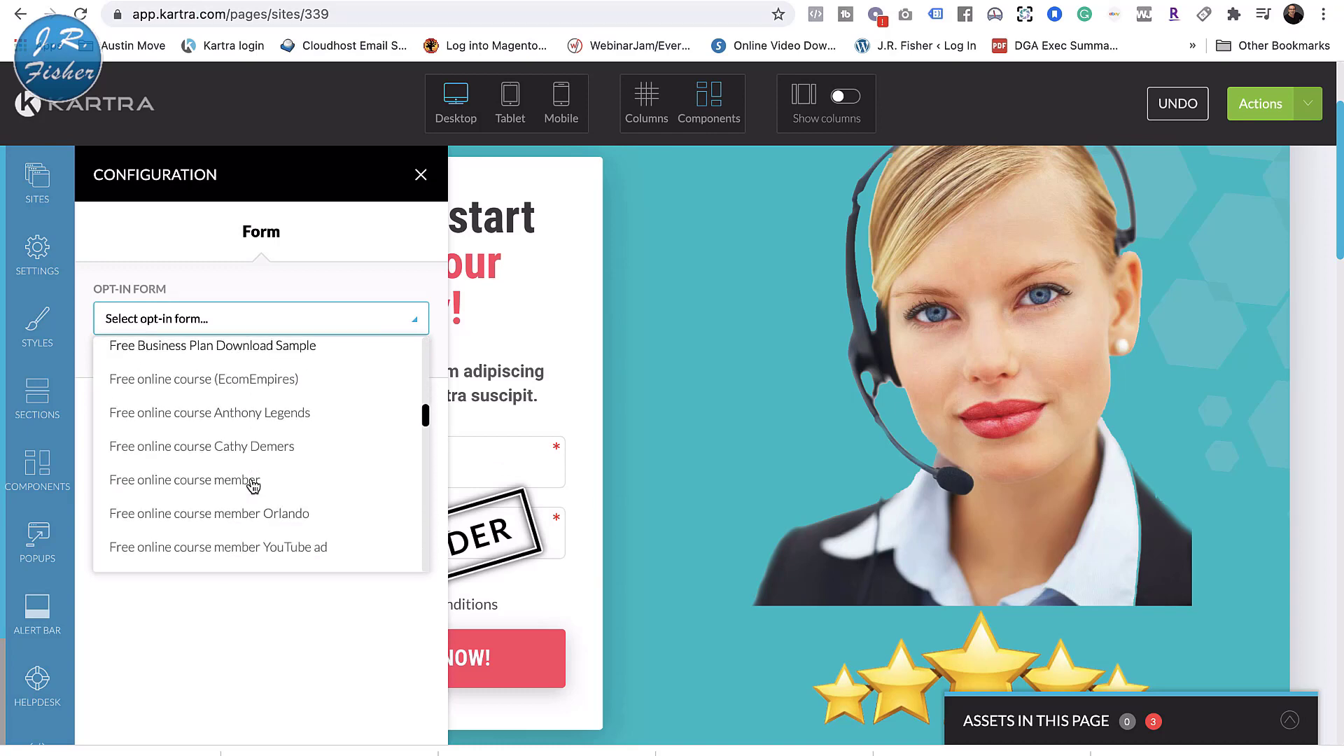
scroll(253, 488, down, 12)
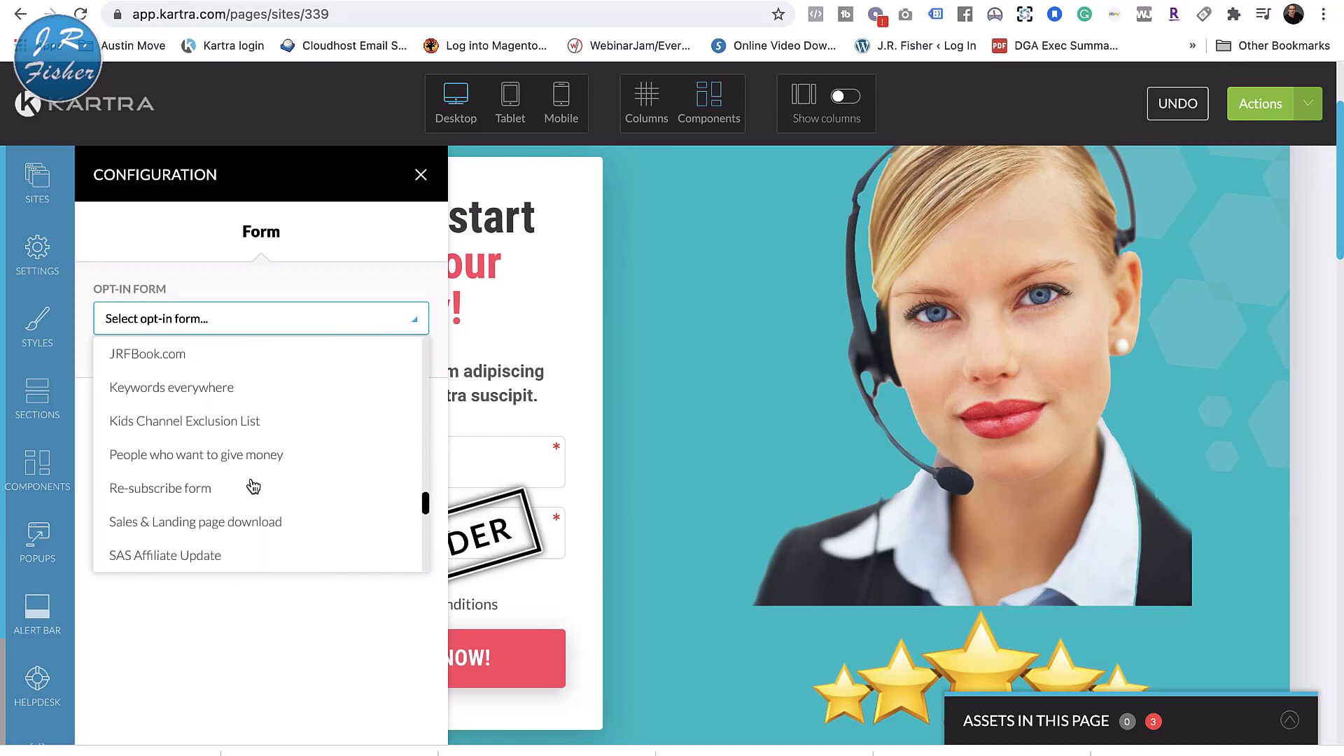
scroll(254, 488, up, 20)
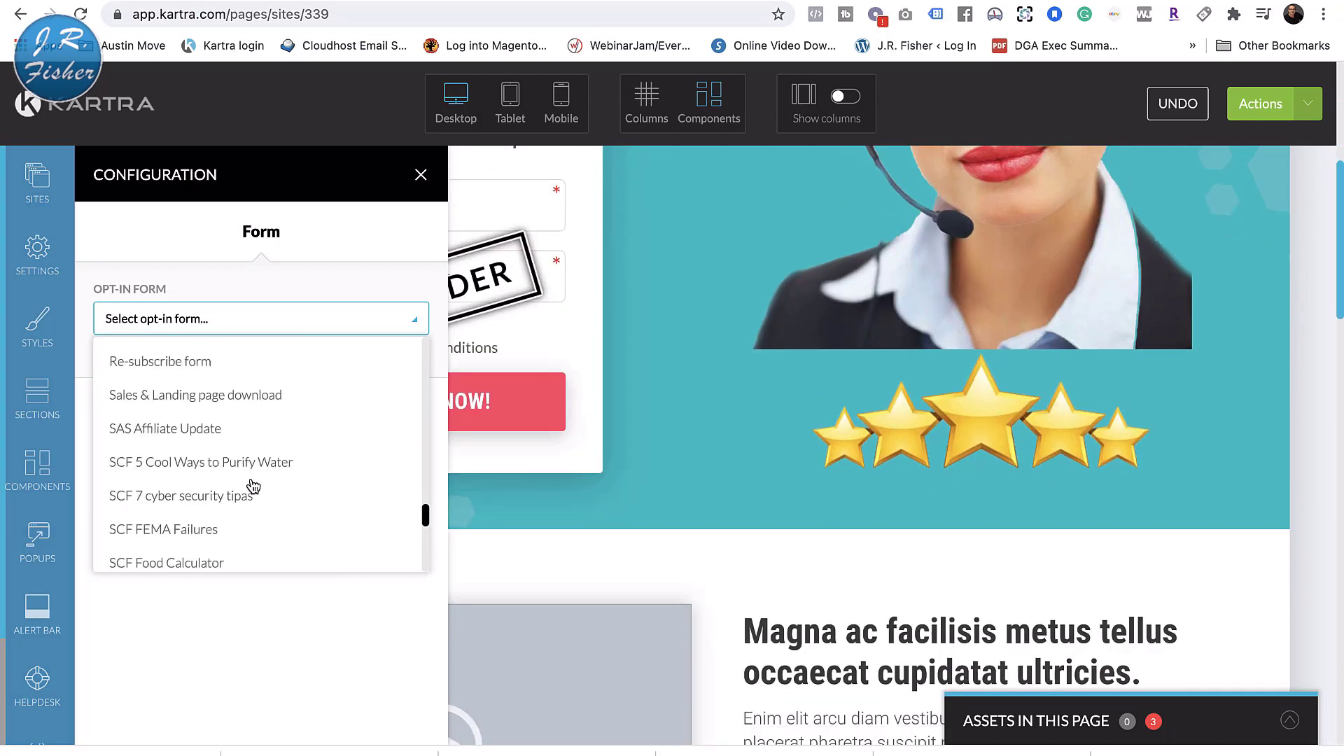
scroll(342, 255, down, 1)
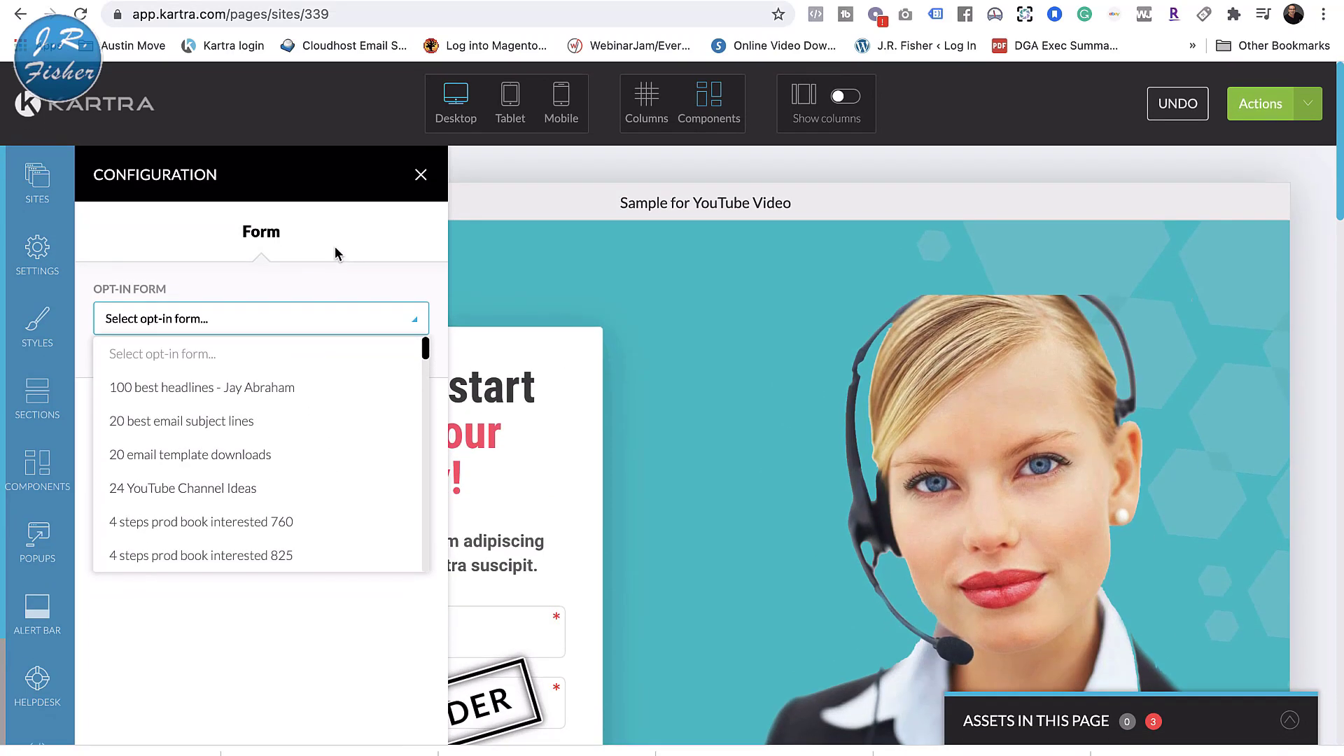
click(370, 250)
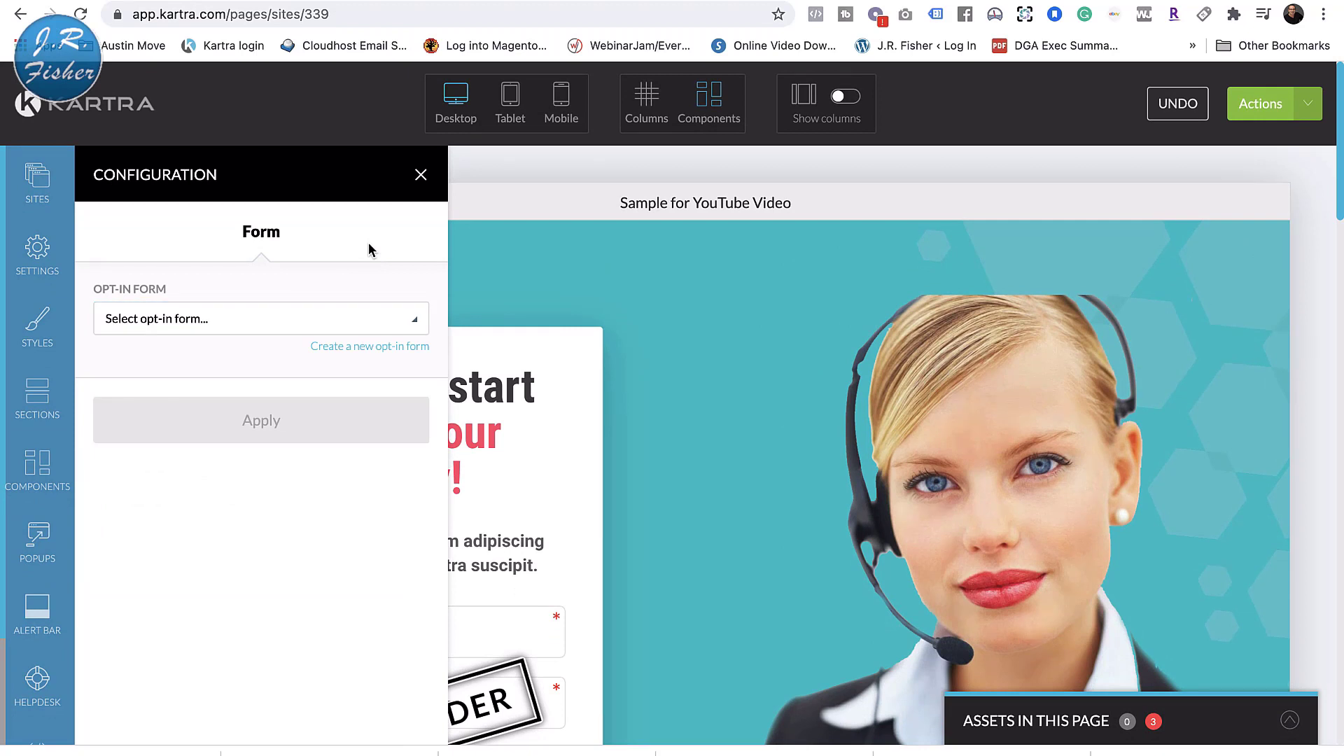
click(422, 175)
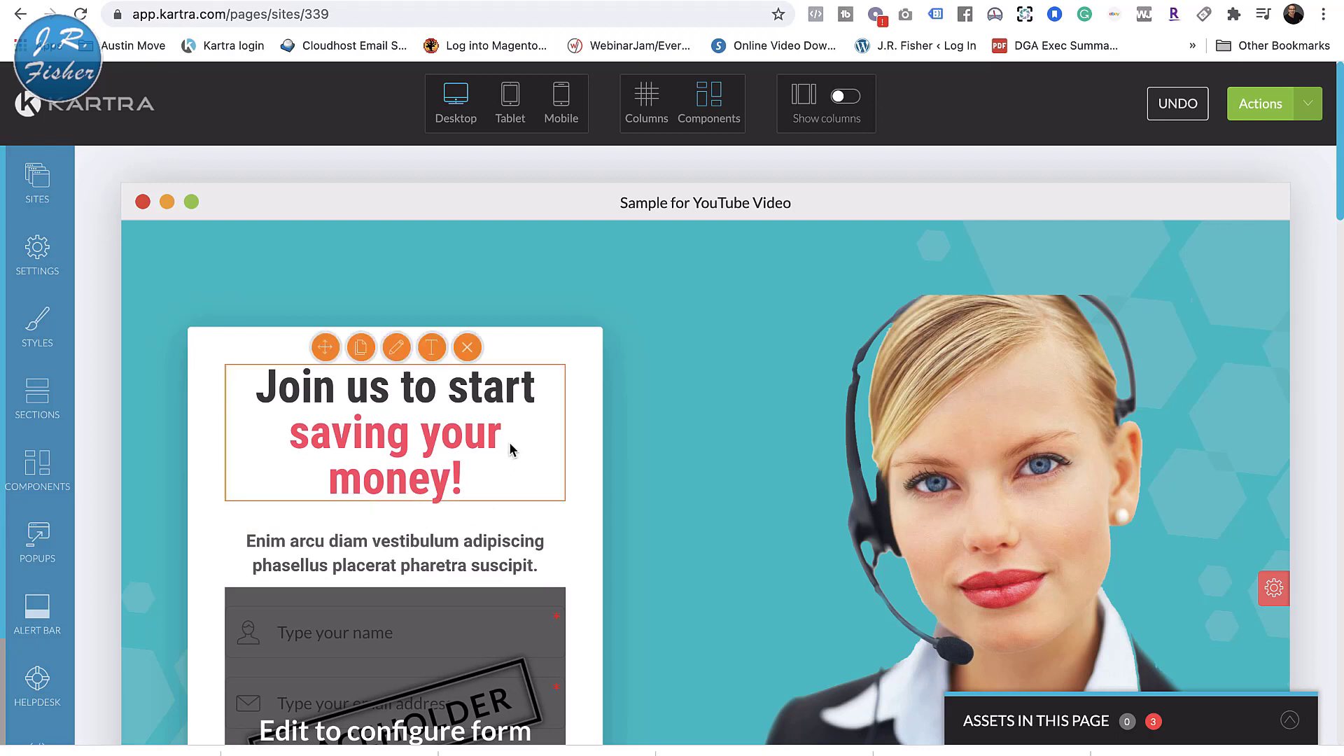
Scroll past the testimonials and Subscribe section down to the YOUR LOGO footer
scroll(511, 451, down, 2)
scroll(513, 449, down, 5)
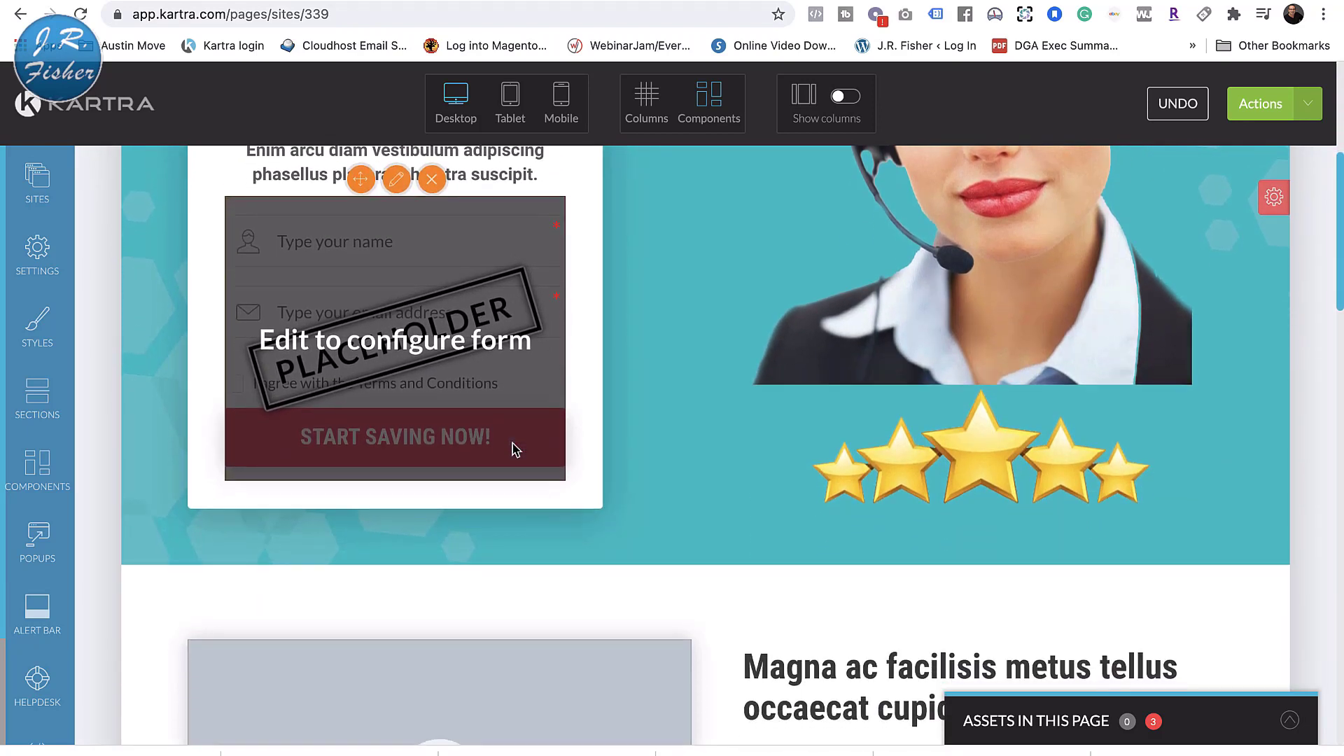
scroll(513, 449, down, 3)
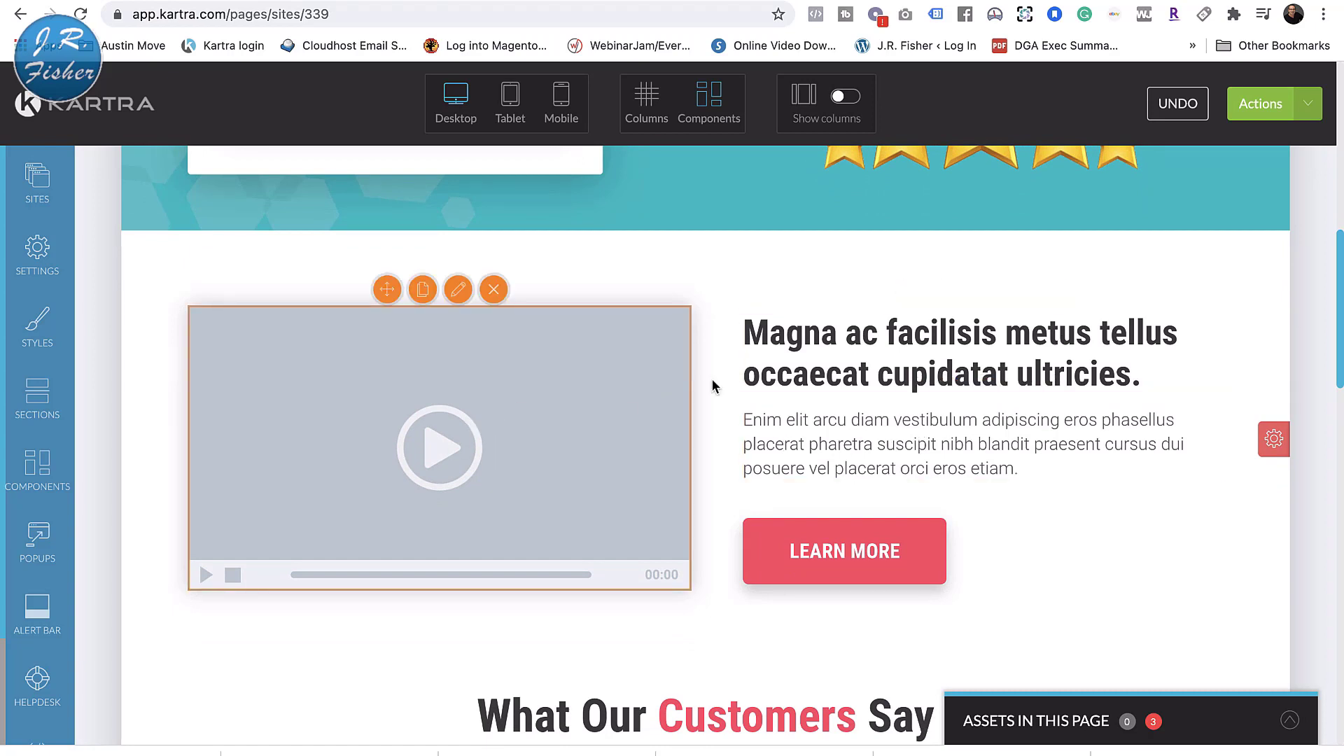
scroll(814, 373, down, 5)
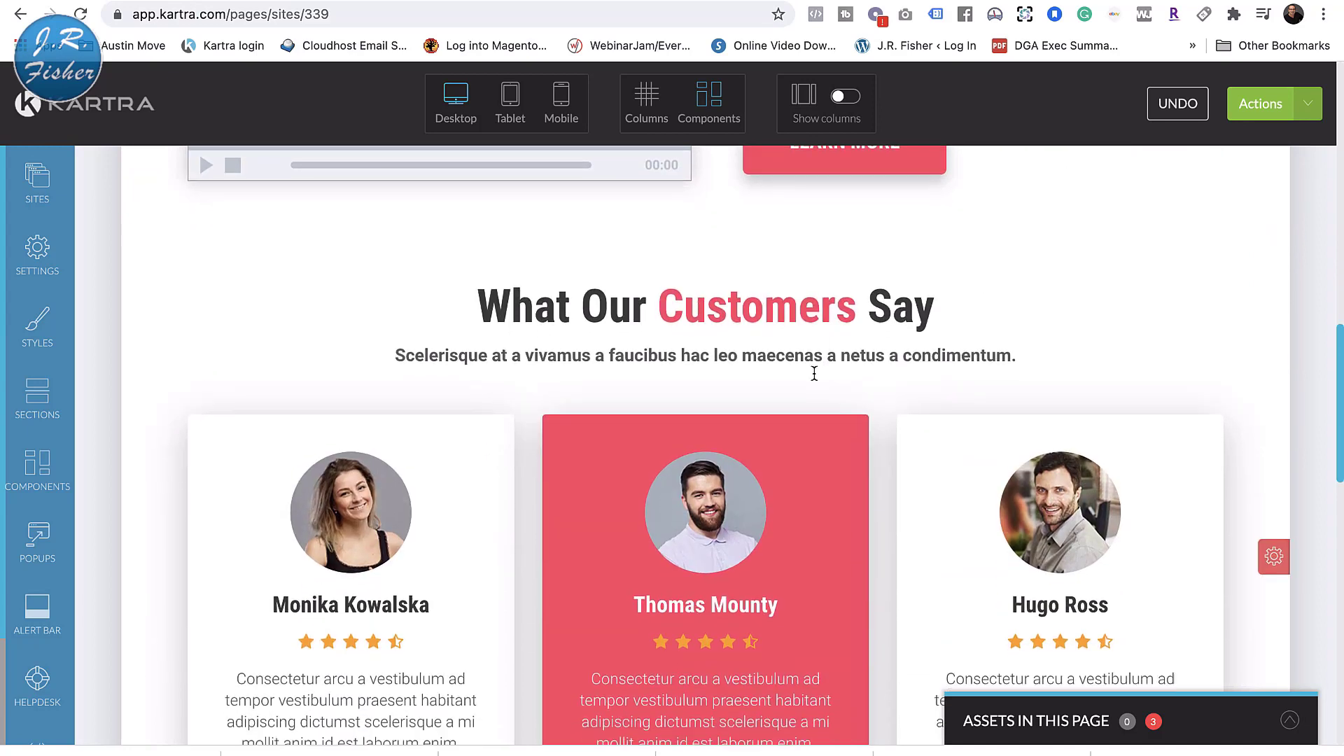
scroll(815, 373, down, 1)
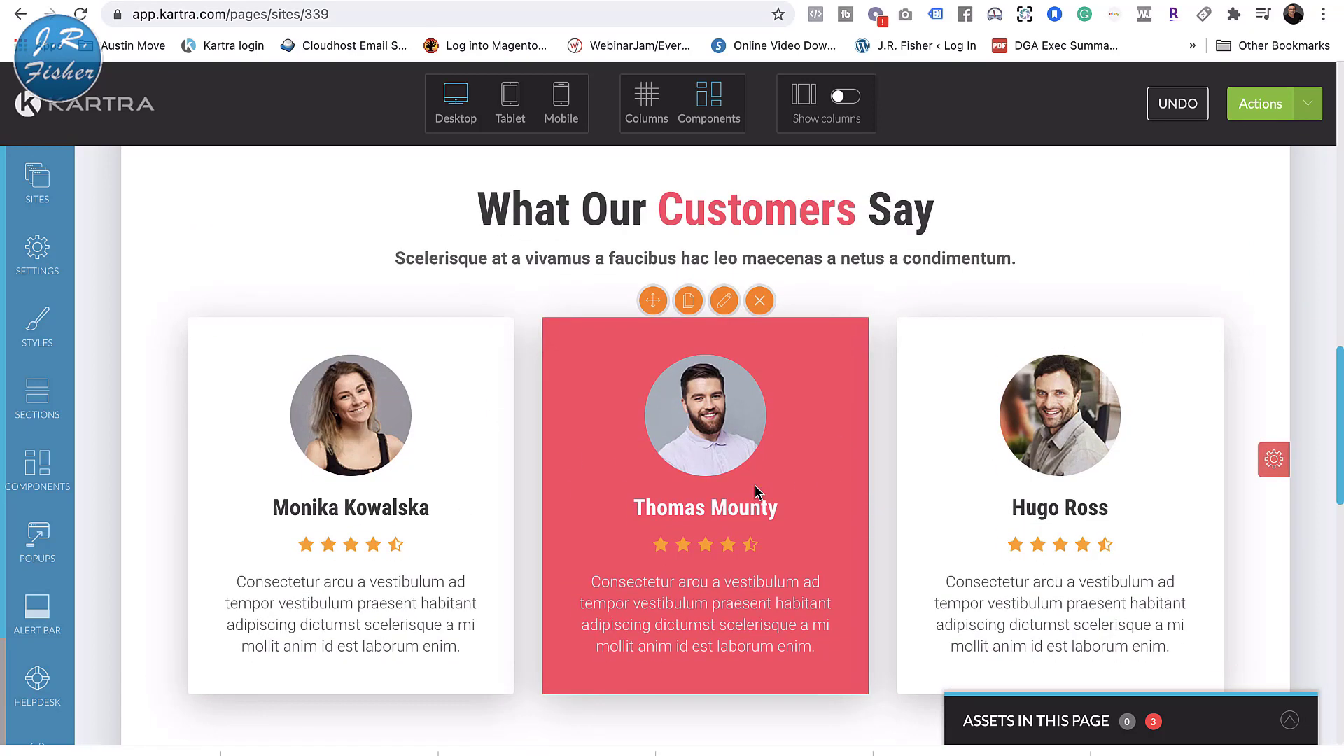
scroll(759, 494, down, 4)
scroll(759, 493, down, 4)
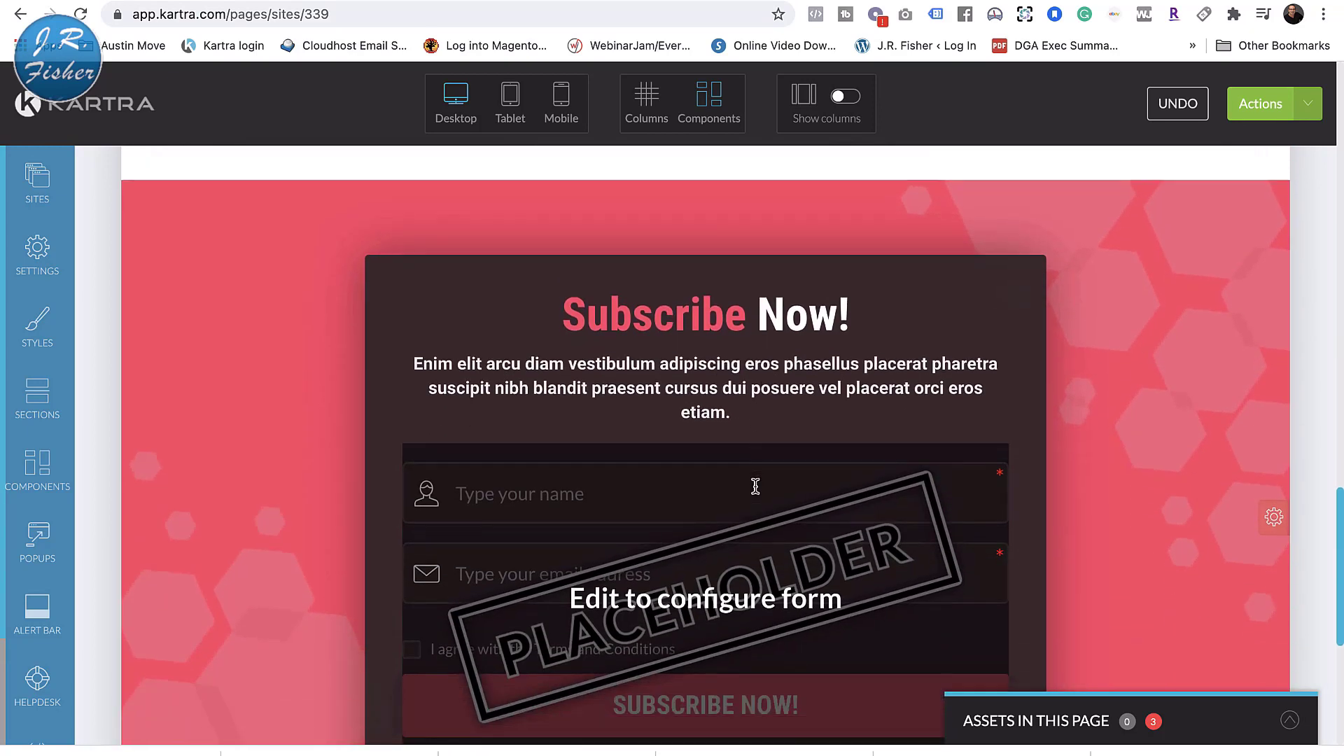
scroll(725, 502, down, 4)
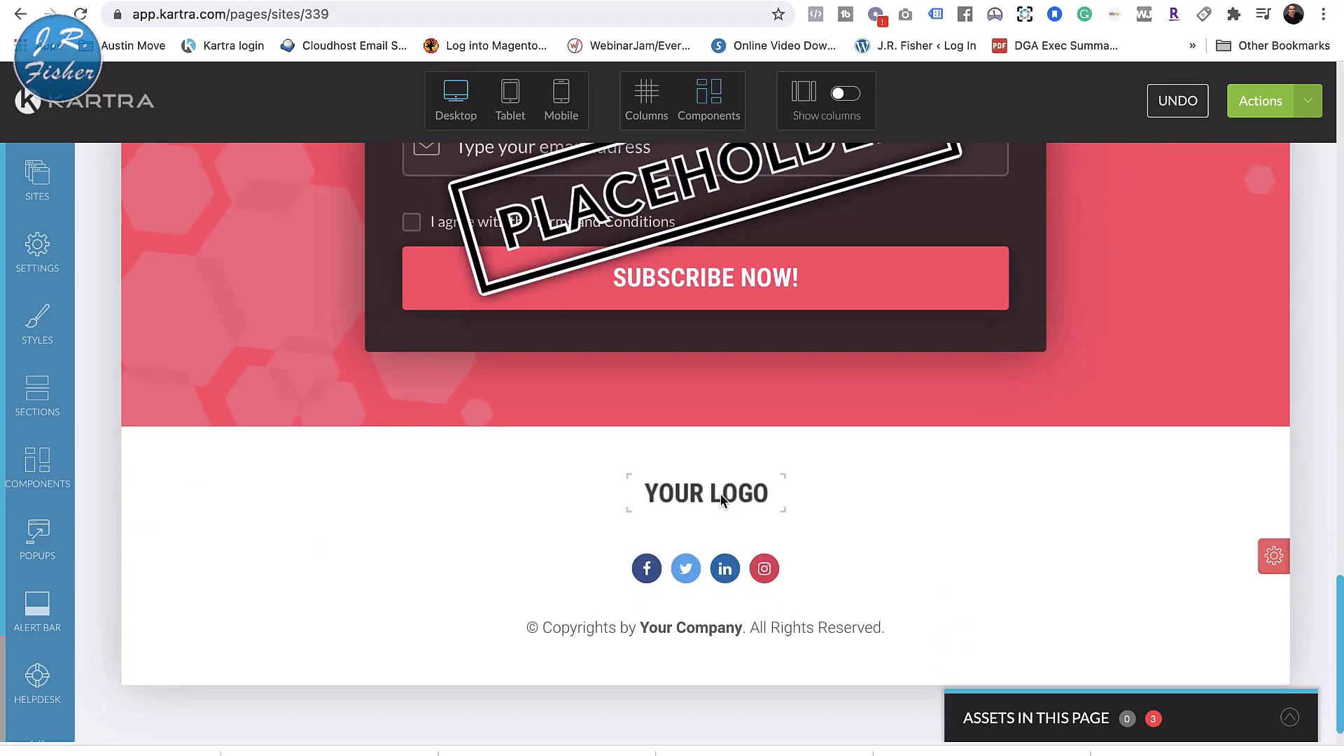
scroll(725, 547, up, 6)
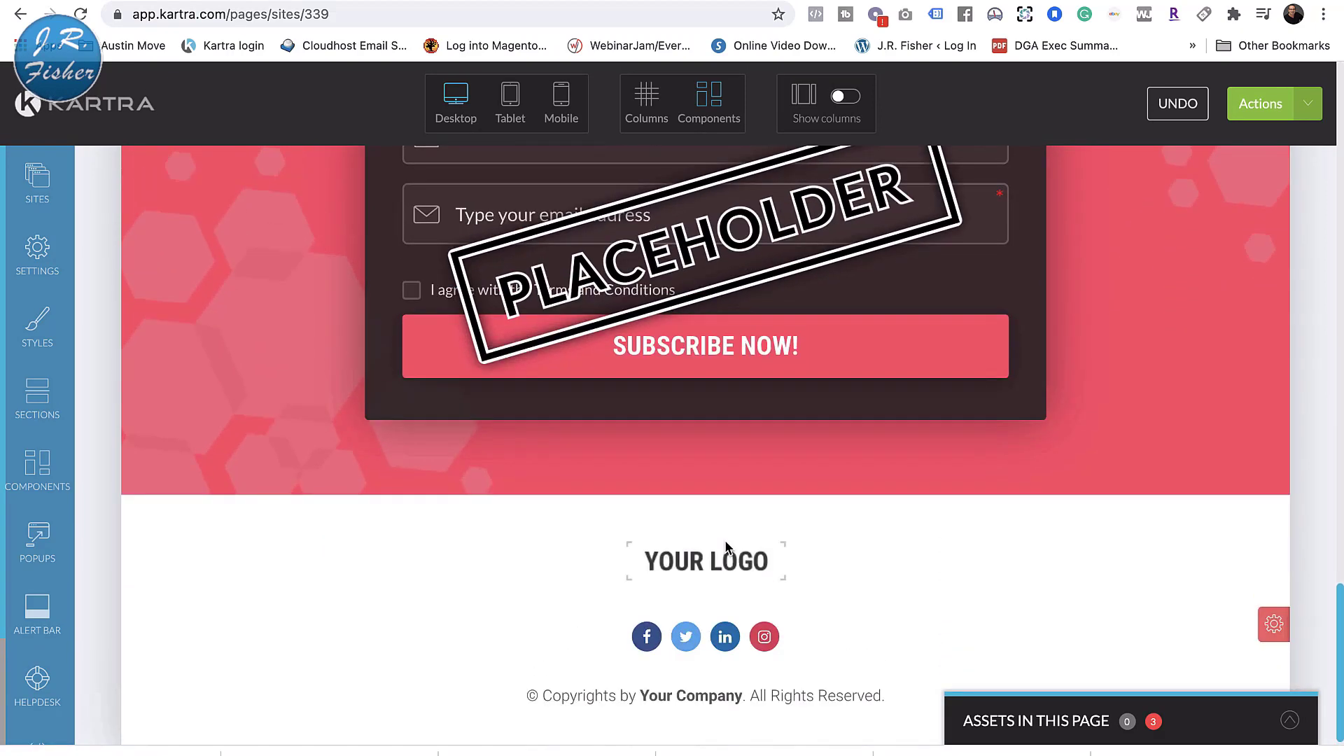
scroll(724, 546, down, 6)
mouse_move(720, 526)
mouse_move(710, 499)
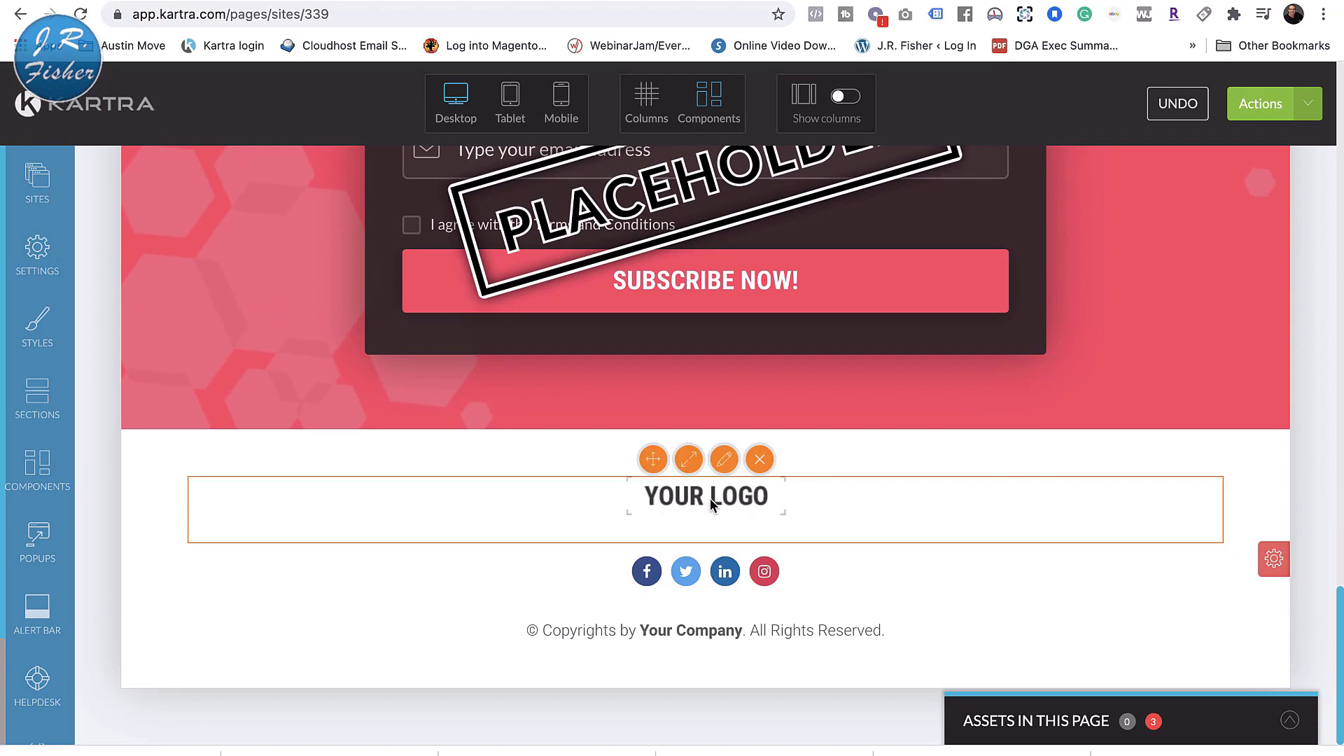
Replace the footer's YOUR LOGO placeholder with the eBusinessToolBox image and close its settings
click(725, 461)
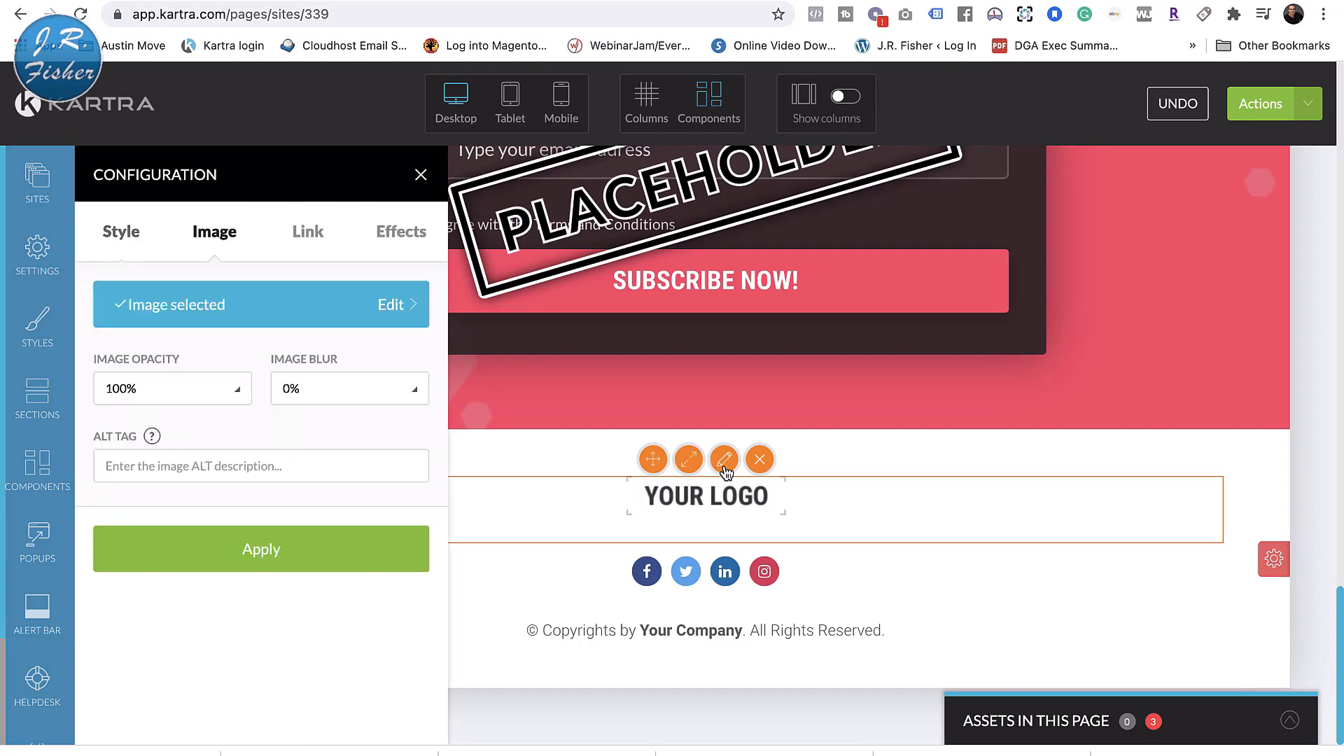
click(383, 306)
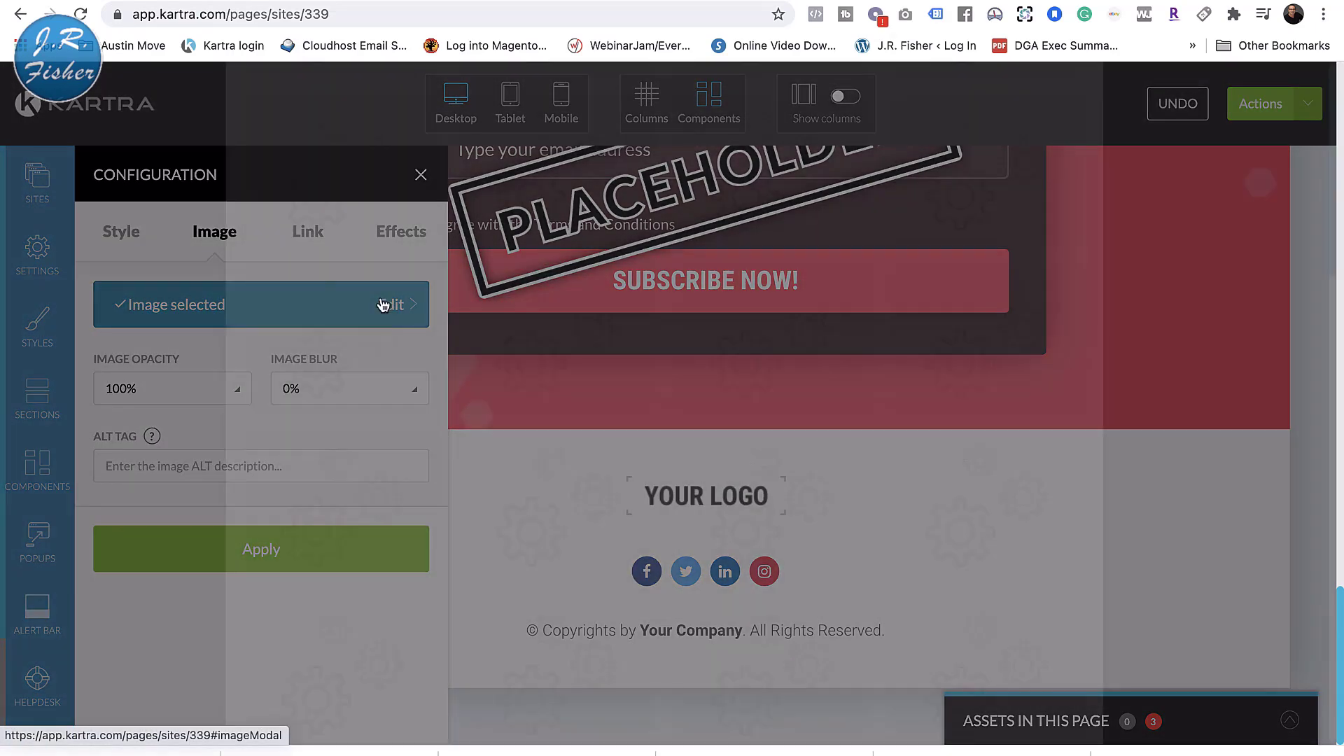
scroll(689, 356, down, 7)
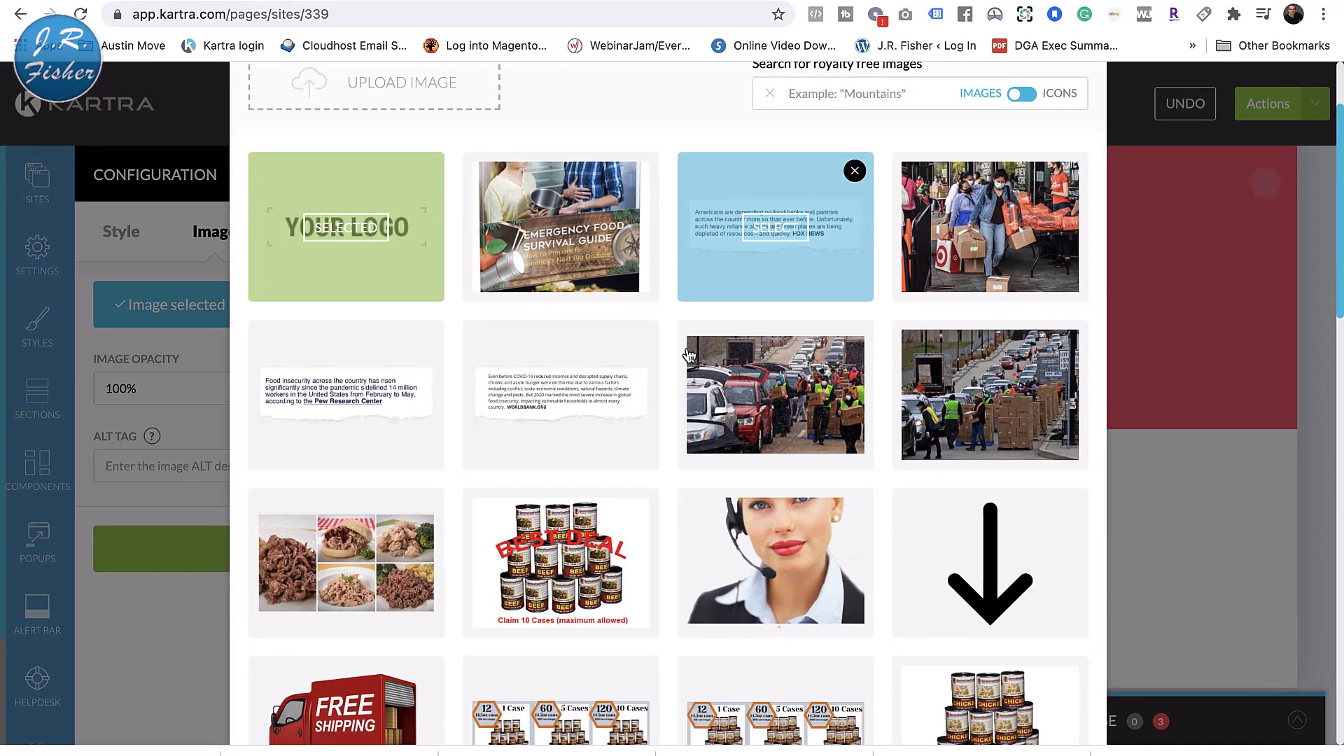
scroll(690, 356, down, 3)
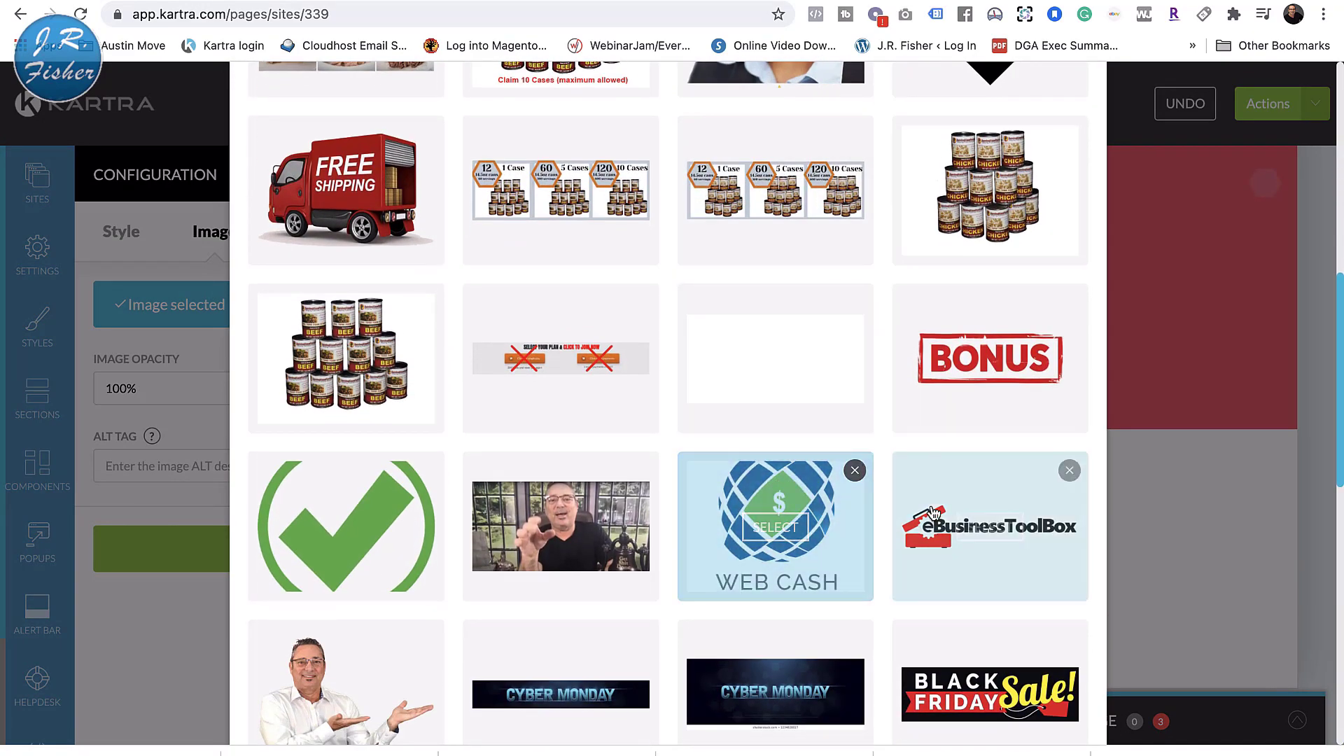
click(933, 514)
scroll(933, 513, up, 10)
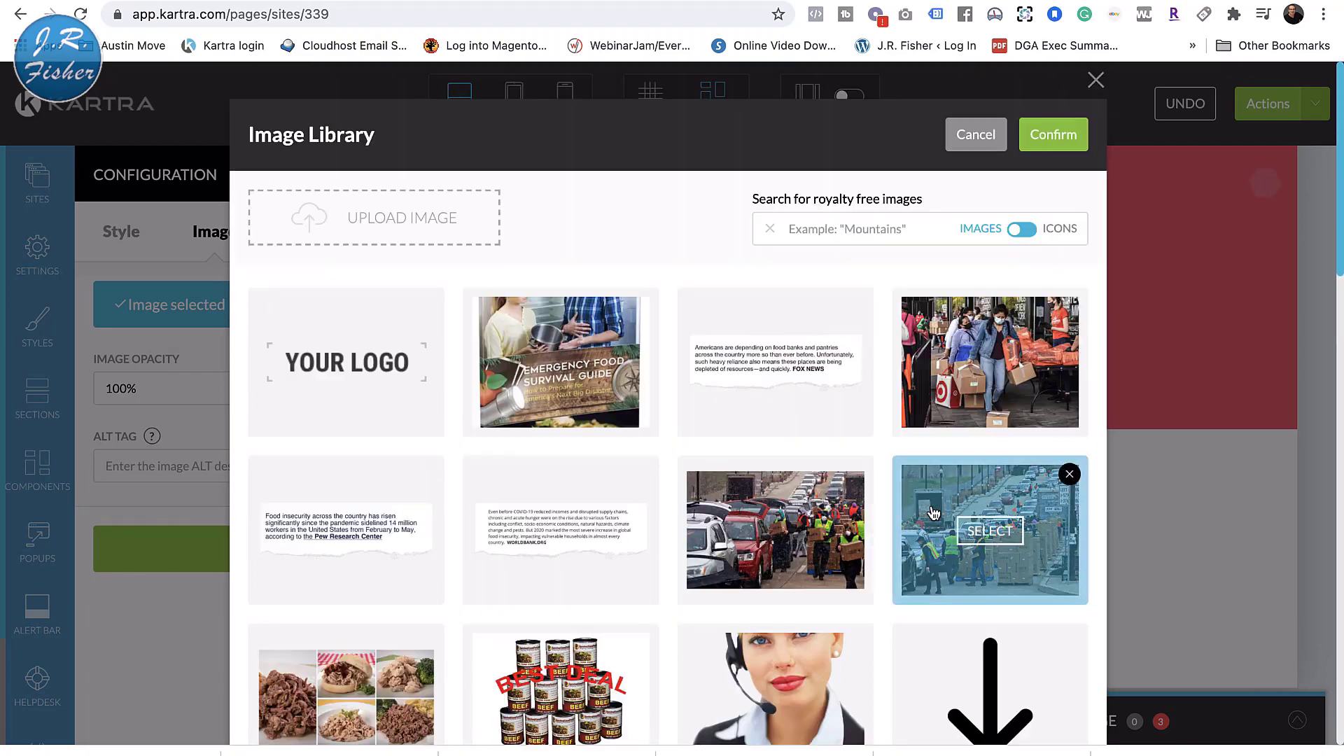
click(1046, 137)
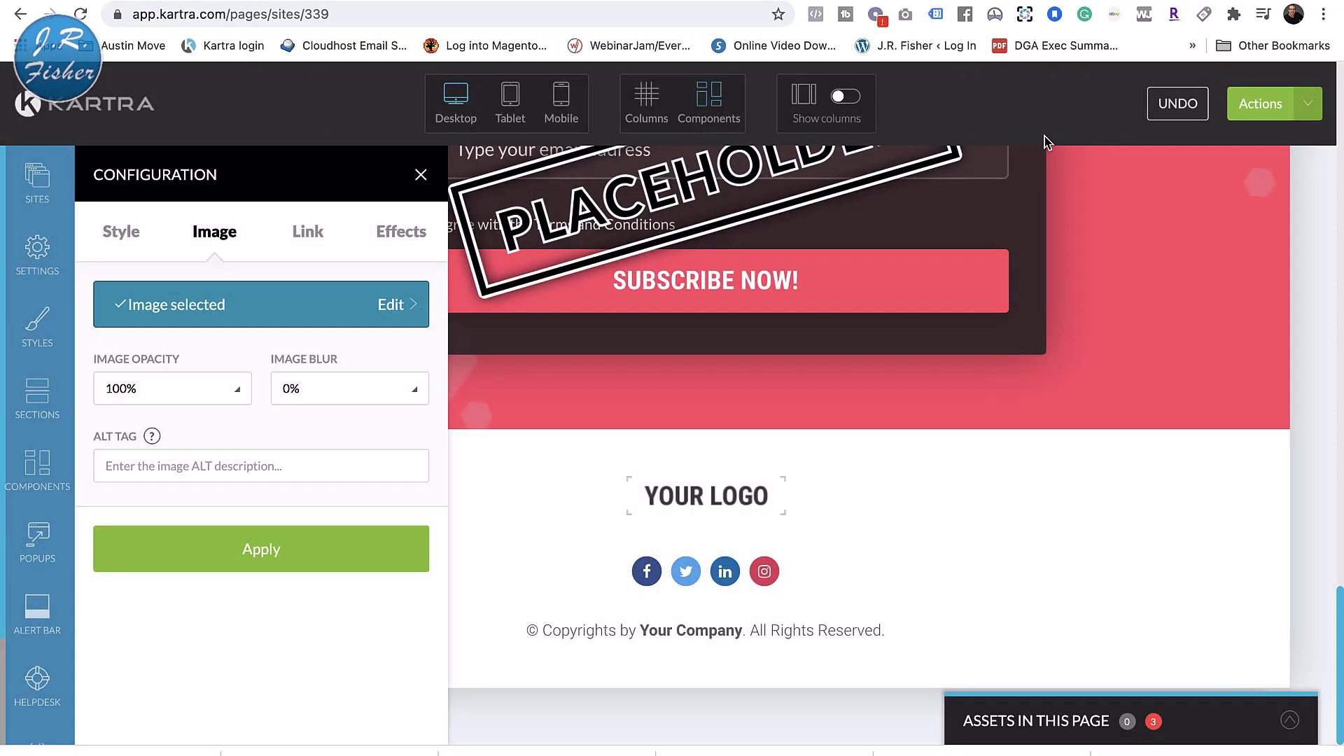
click(305, 565)
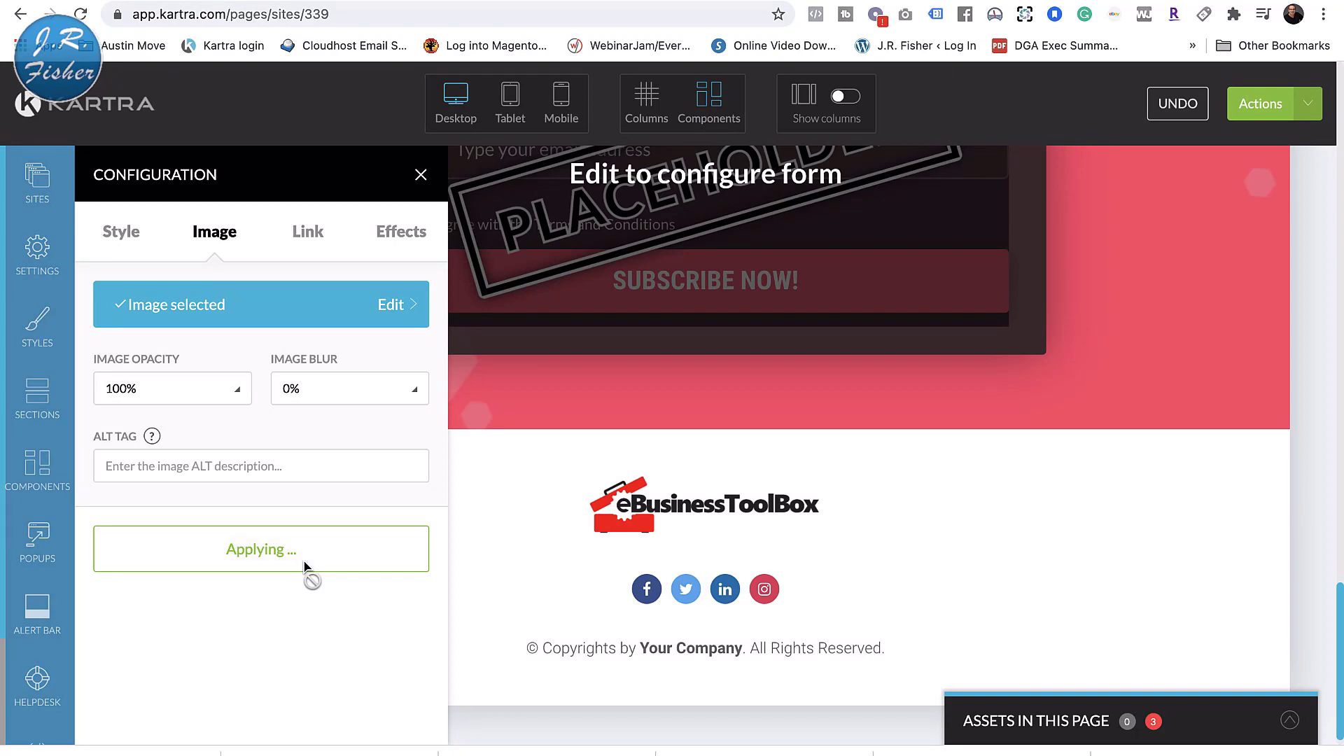
click(420, 175)
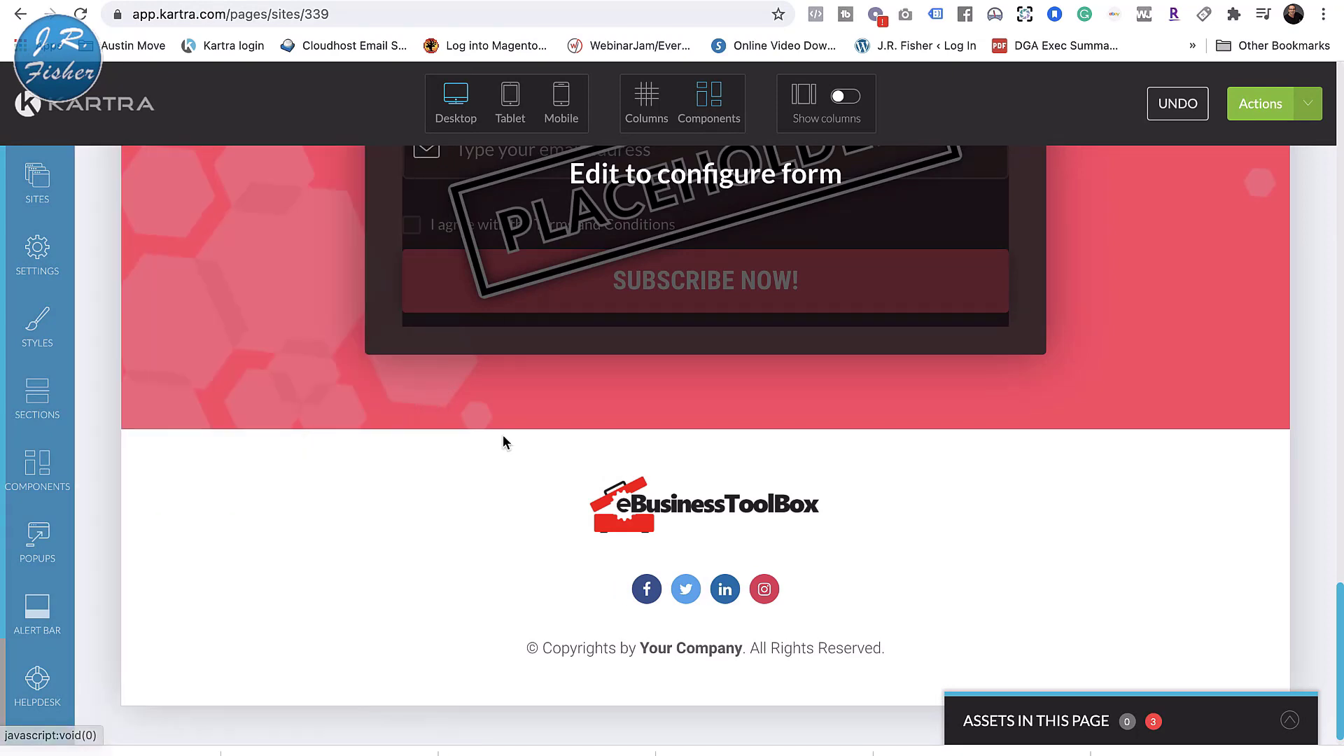
scroll(518, 483, up, 10)
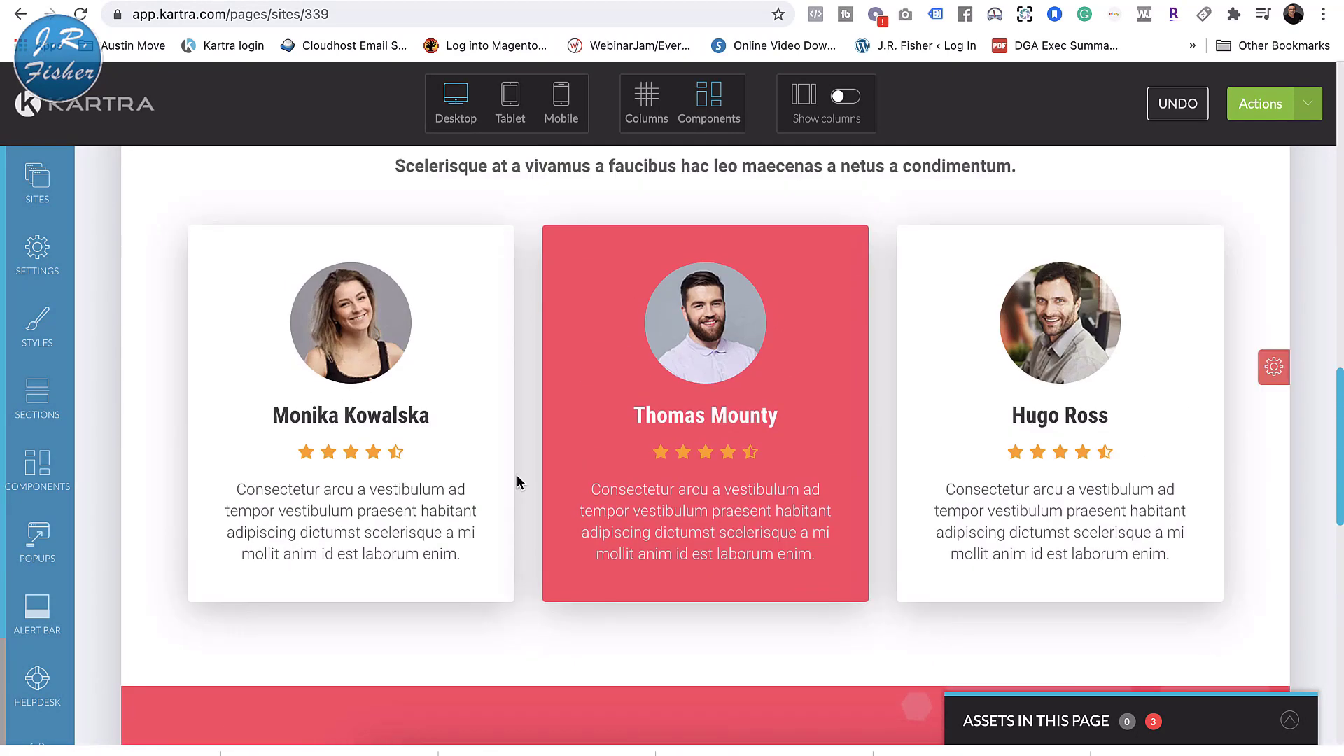
Scroll back to the headset woman hero and expand the Section 1 toolbar
scroll(518, 483, up, 15)
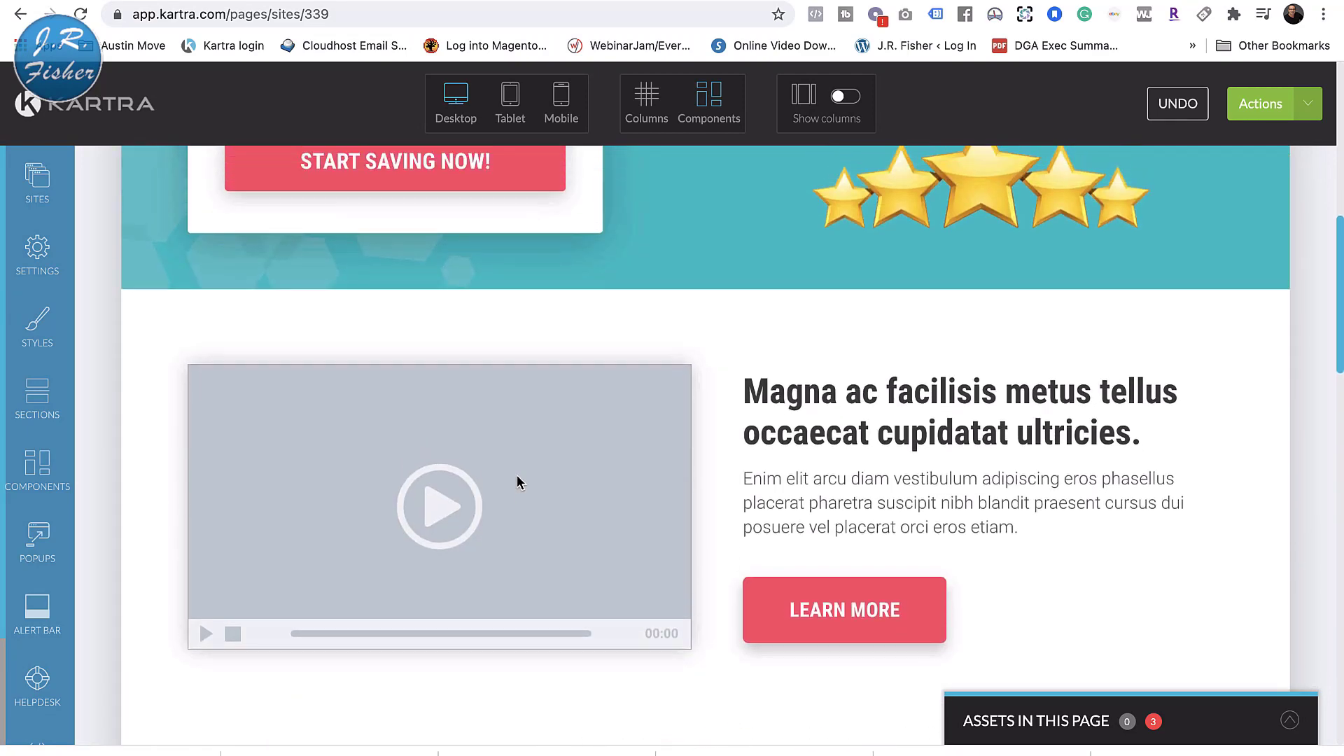
scroll(518, 483, up, 6)
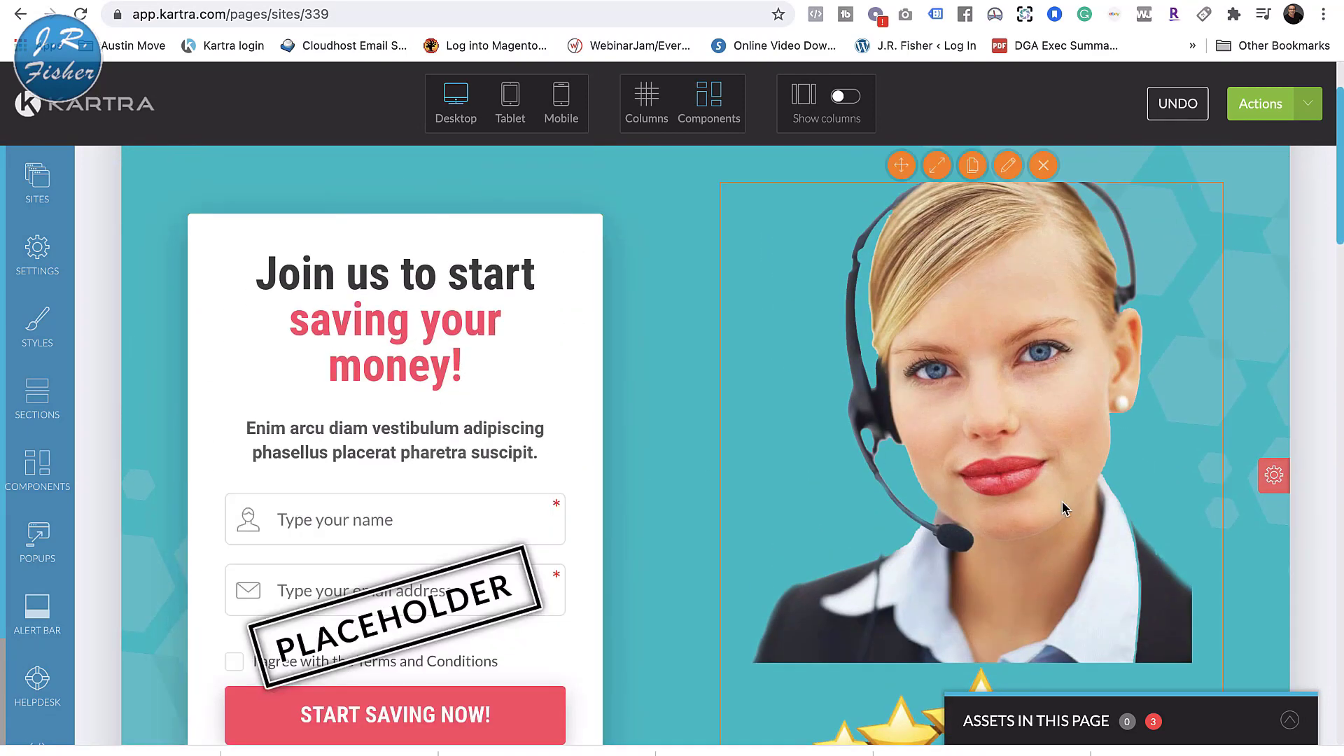
click(1274, 475)
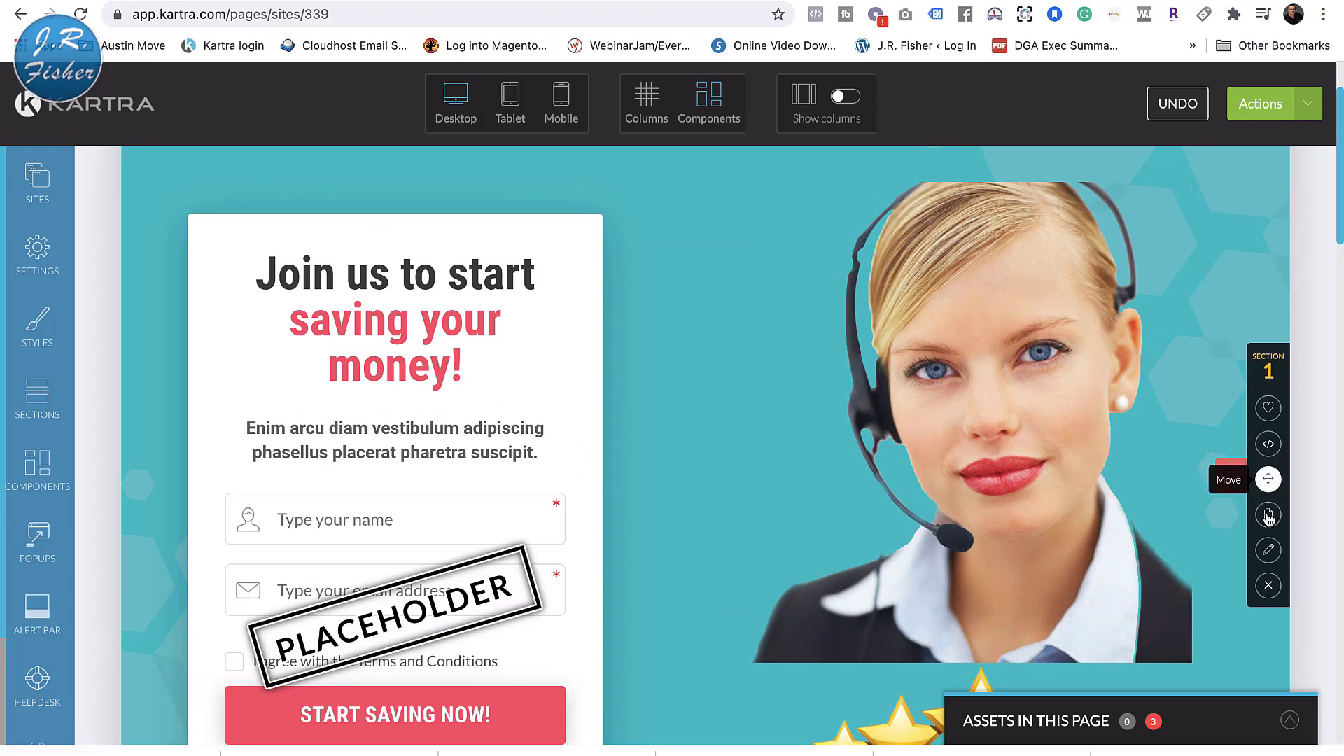
In the hero section's Background settings, select the plain dark teal image from the library
click(1268, 550)
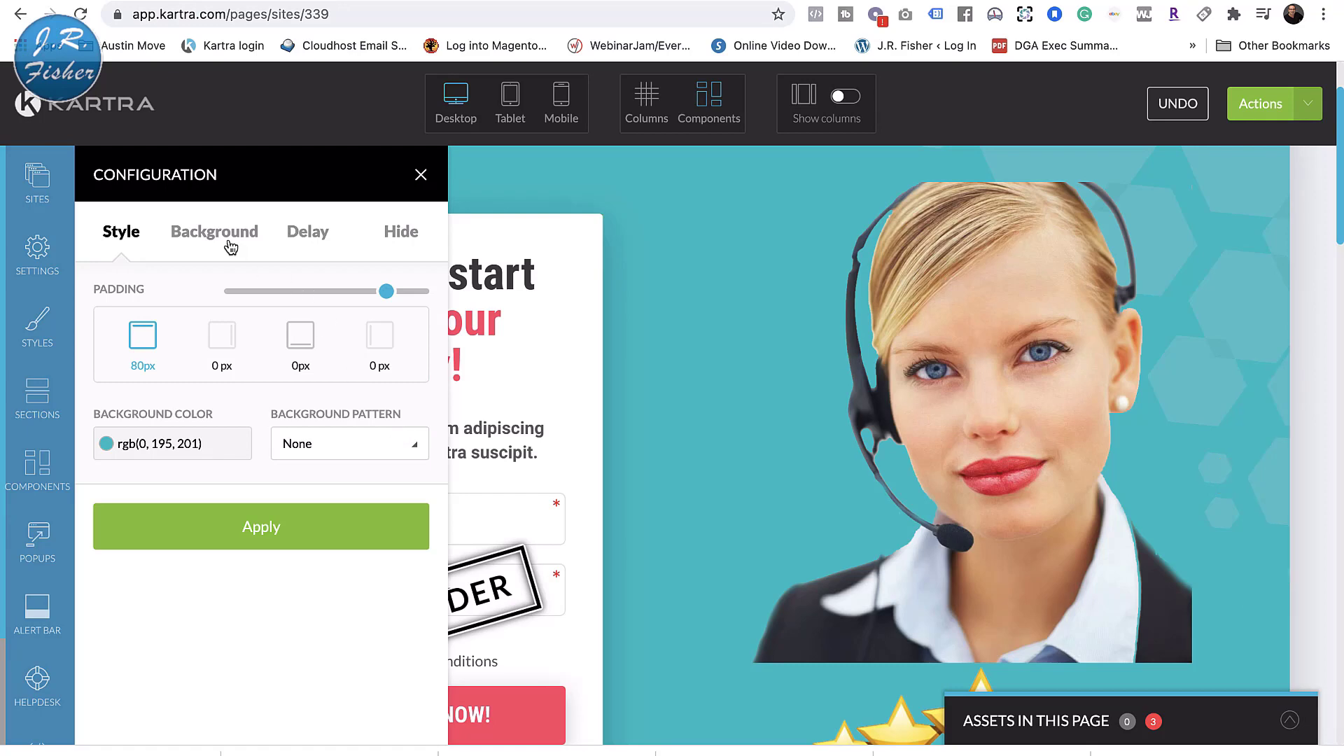
click(230, 238)
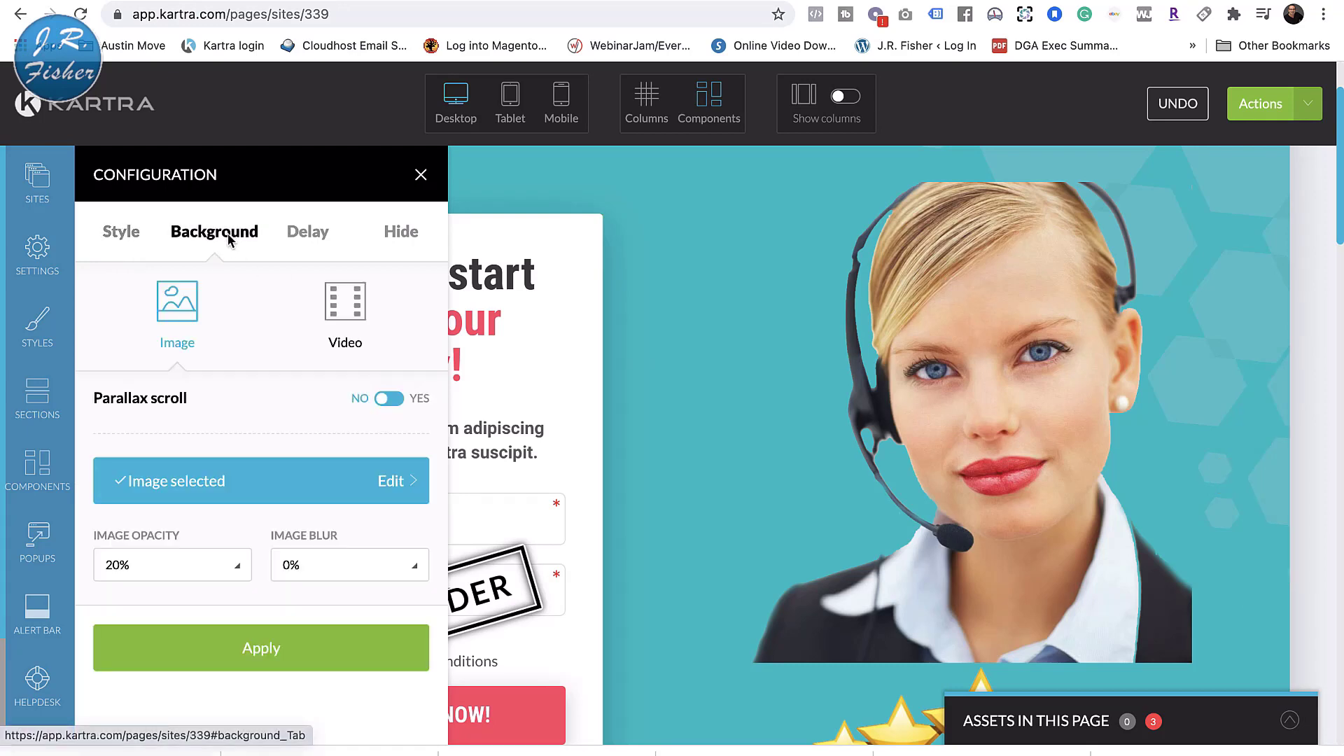
click(305, 496)
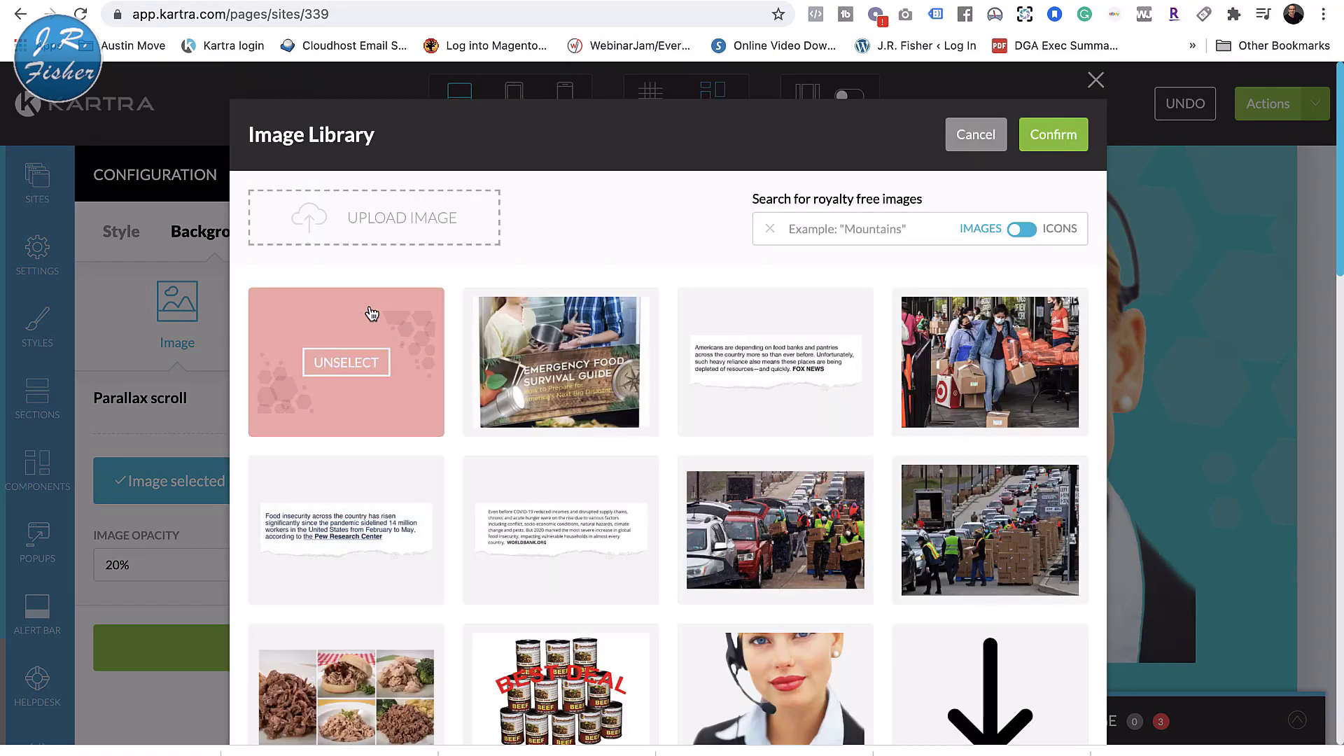
scroll(446, 401, down, 10)
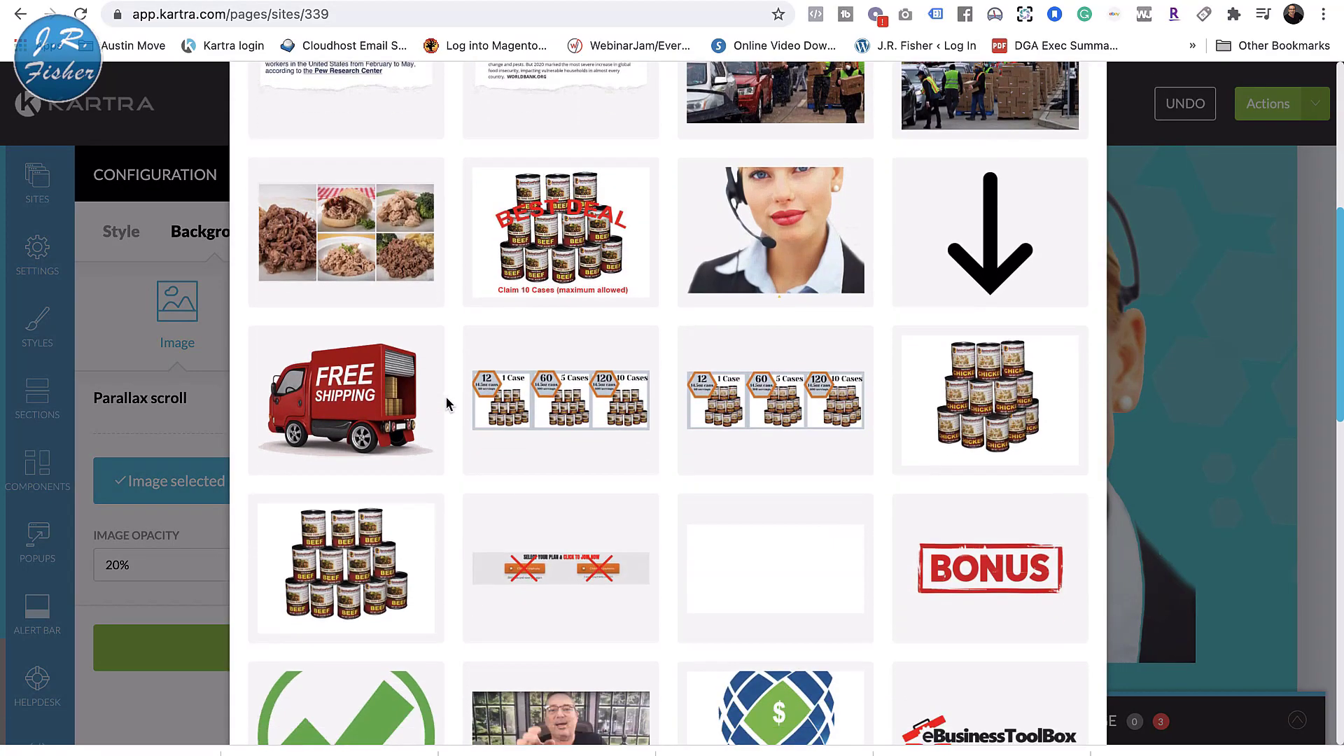
scroll(446, 404, down, 8)
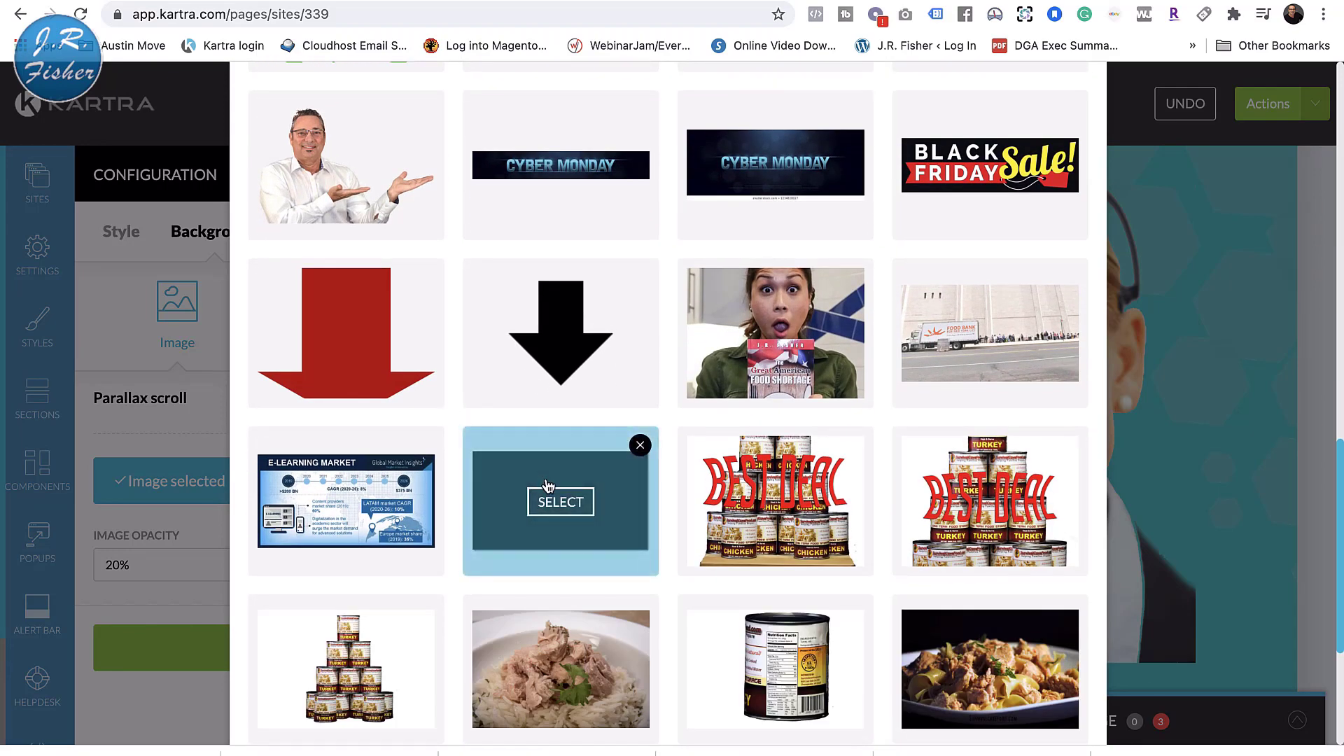
click(560, 502)
Confirm and apply the dark teal image as the hero section background
scroll(554, 490, up, 20)
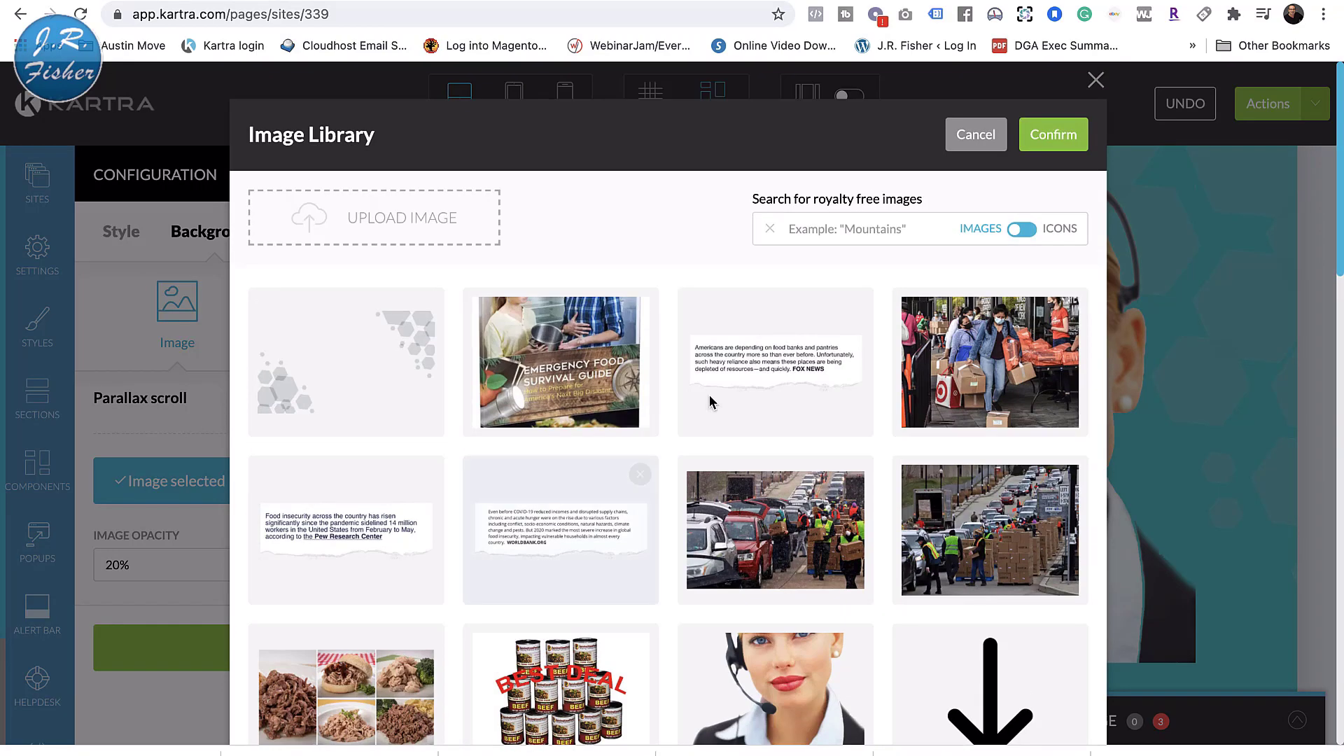
click(1054, 135)
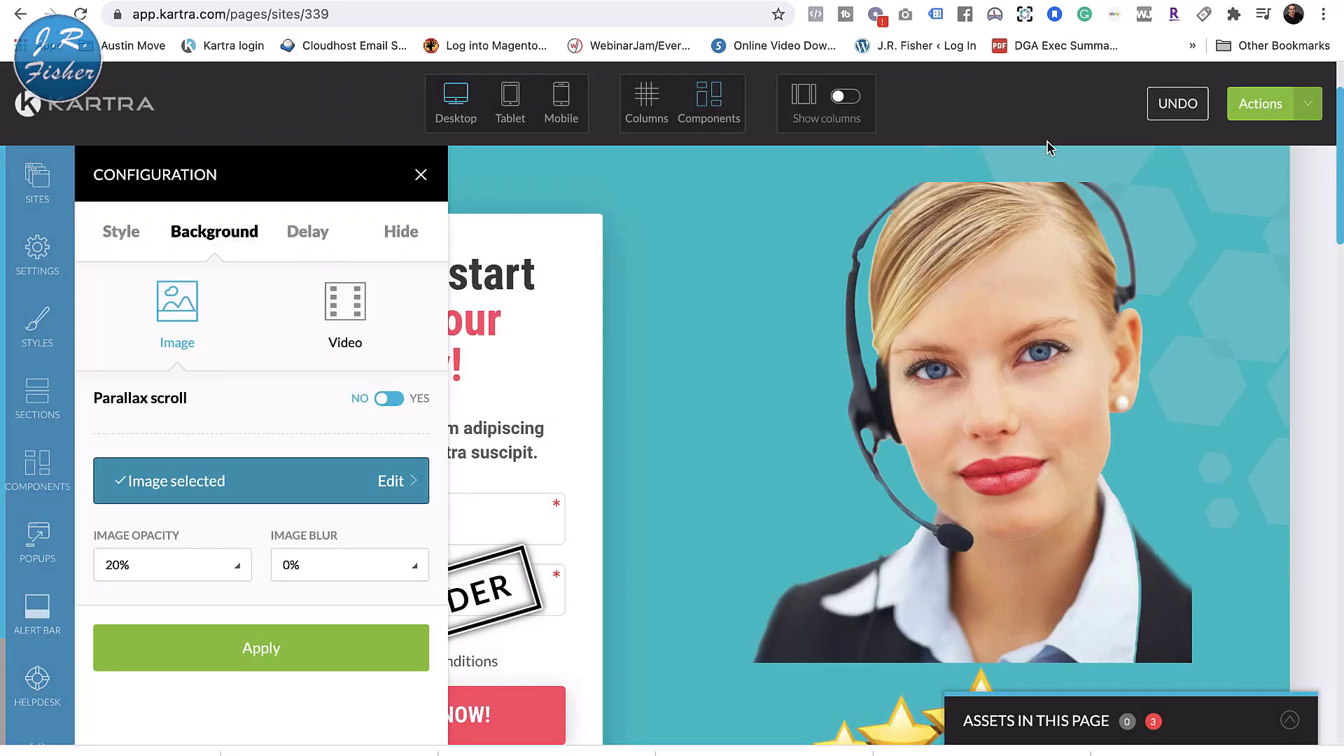
click(285, 664)
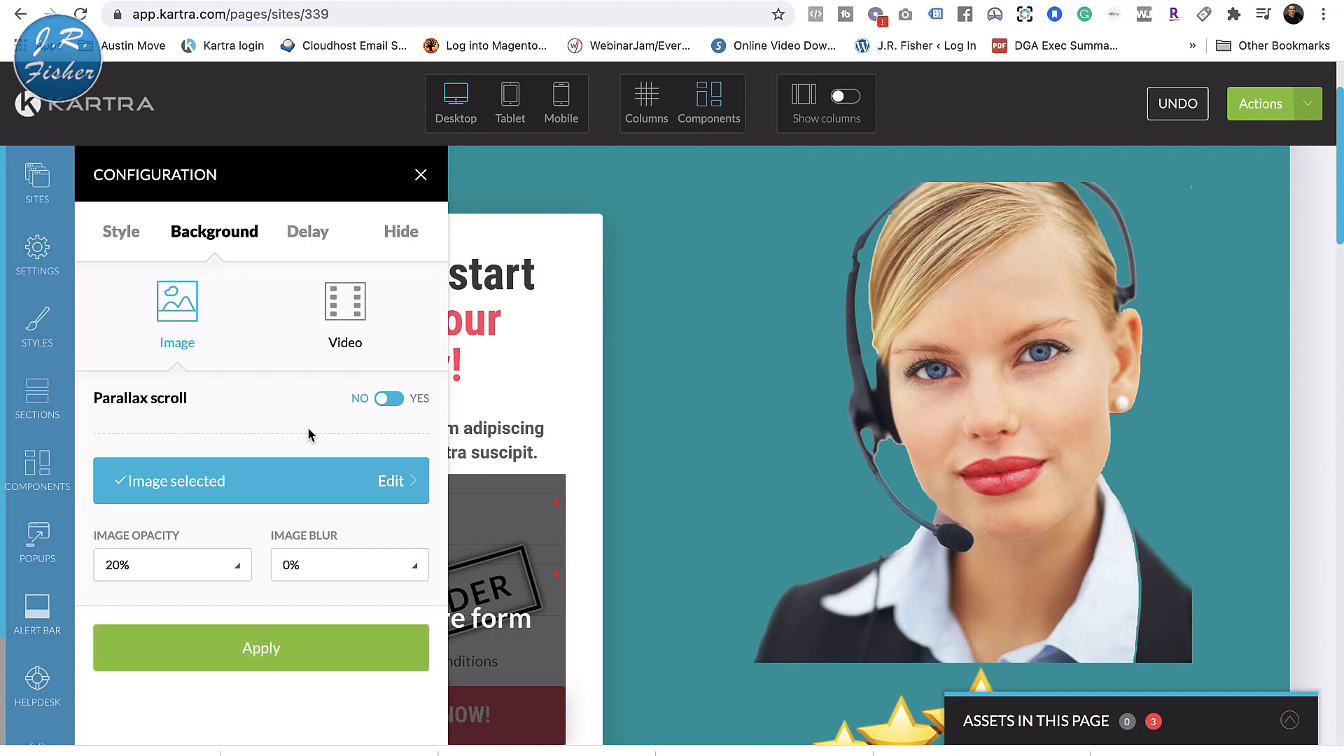
Set the background image opacity to 60%, then to 40%, and close the section settings
click(238, 567)
scroll(187, 643, down, 3)
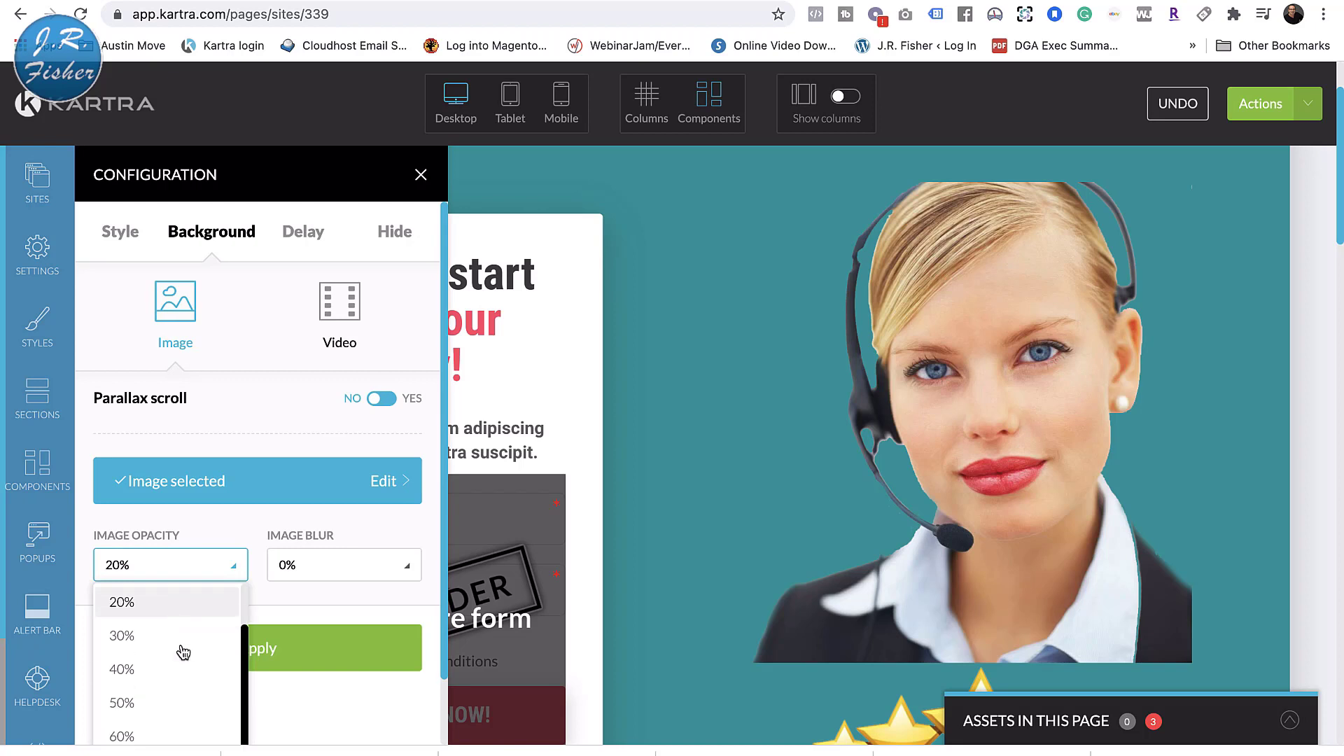
click(171, 668)
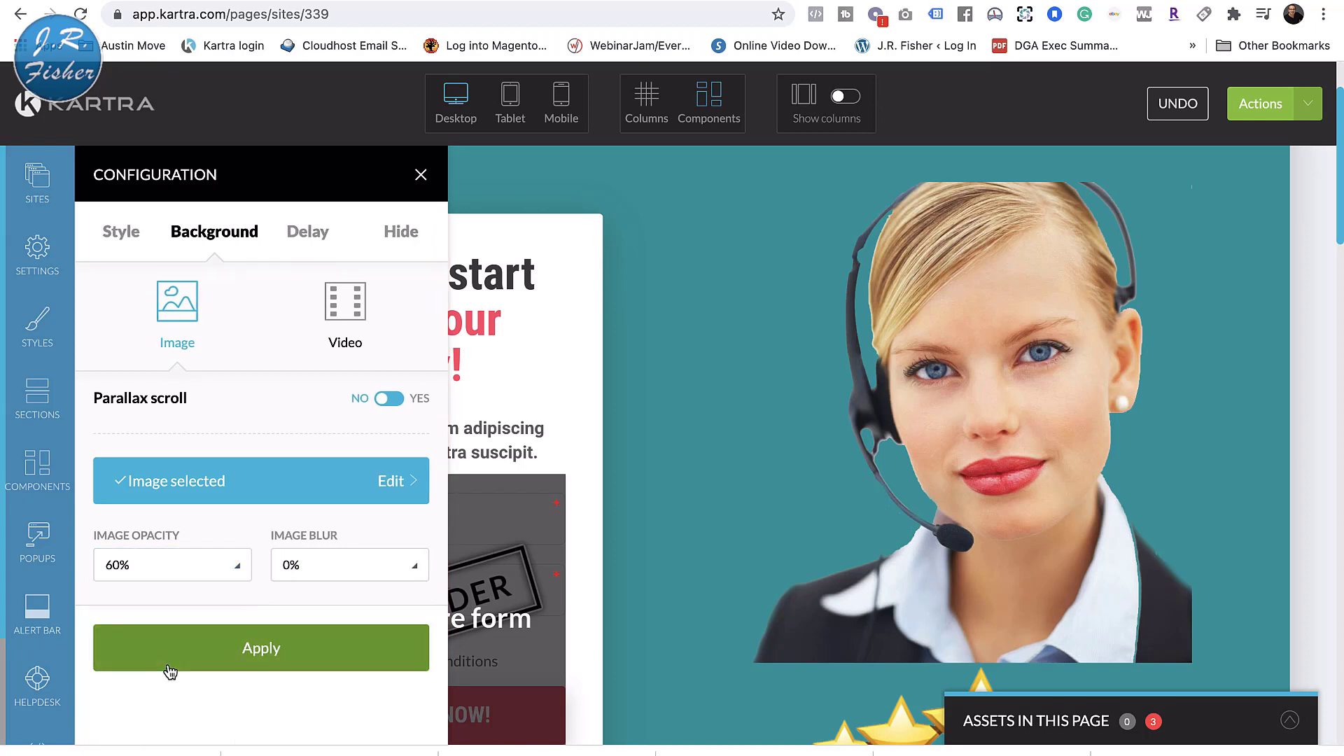
click(248, 651)
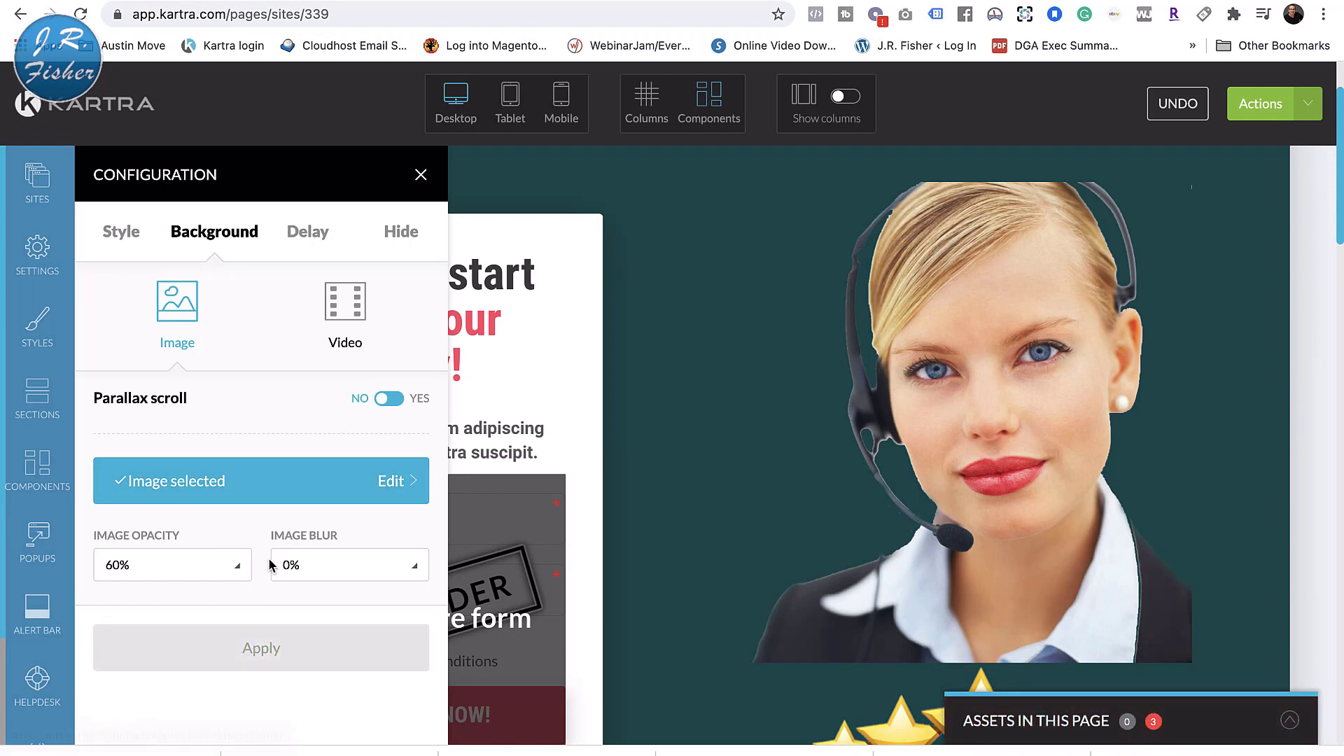
click(240, 568)
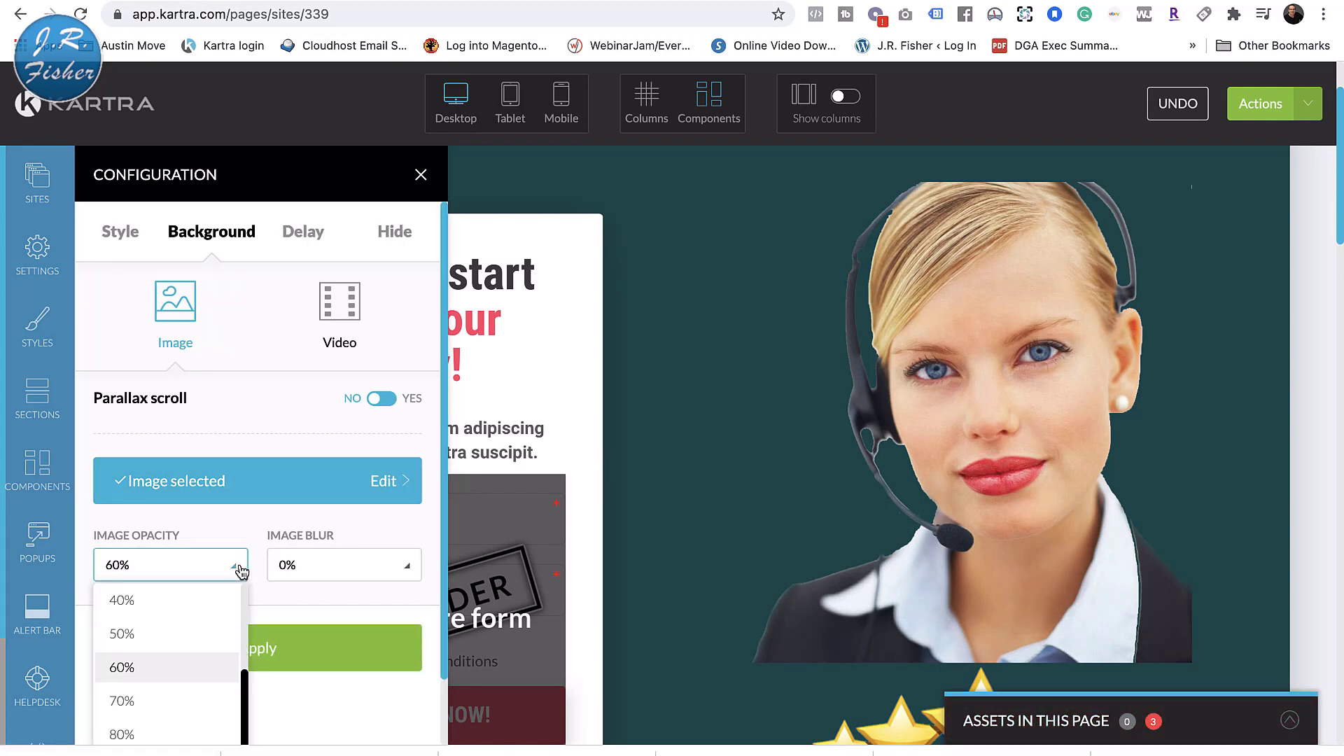
click(158, 602)
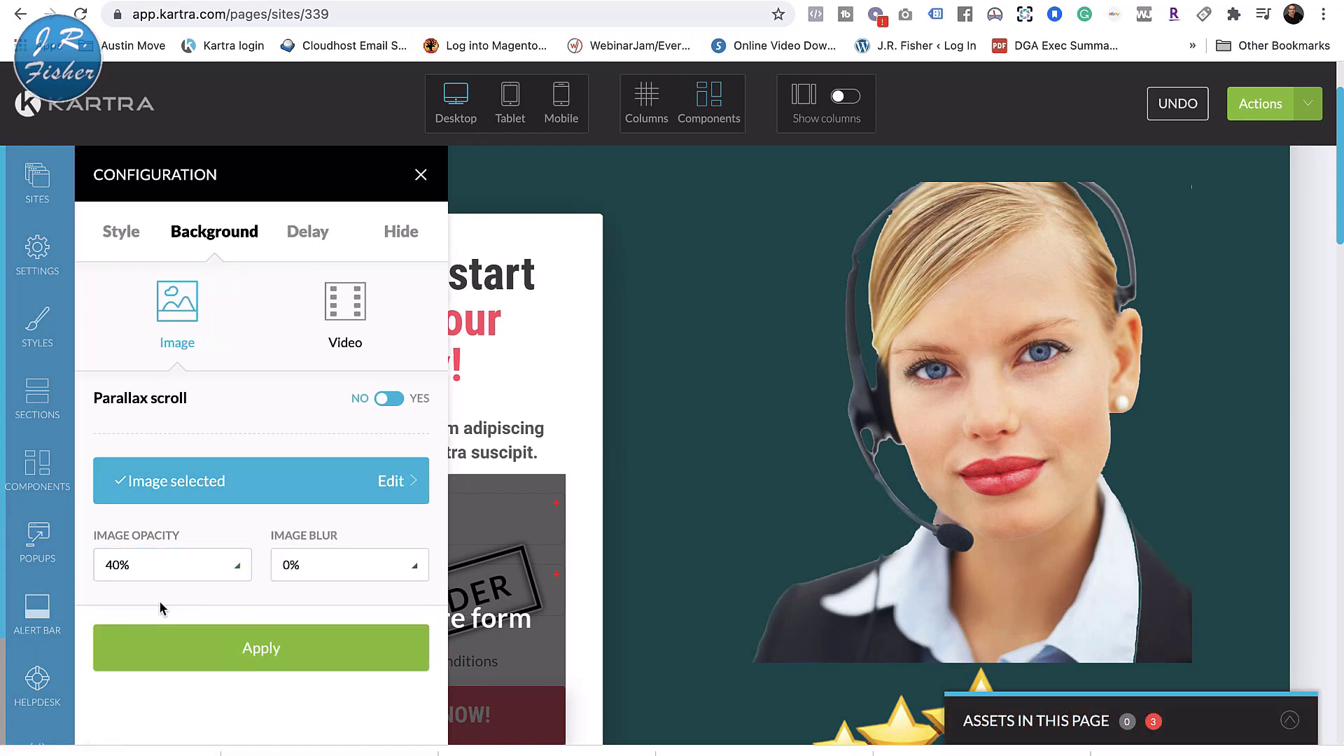
click(233, 663)
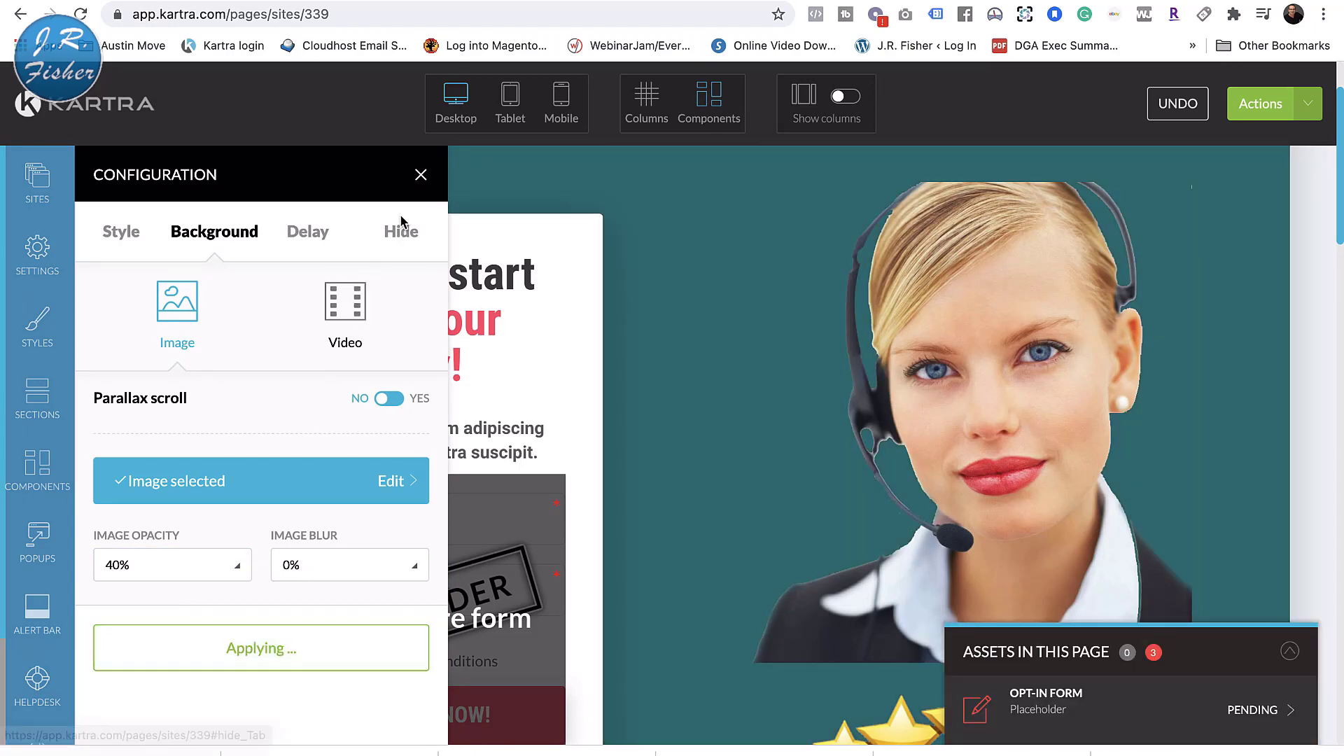
scroll(353, 381, down, 5)
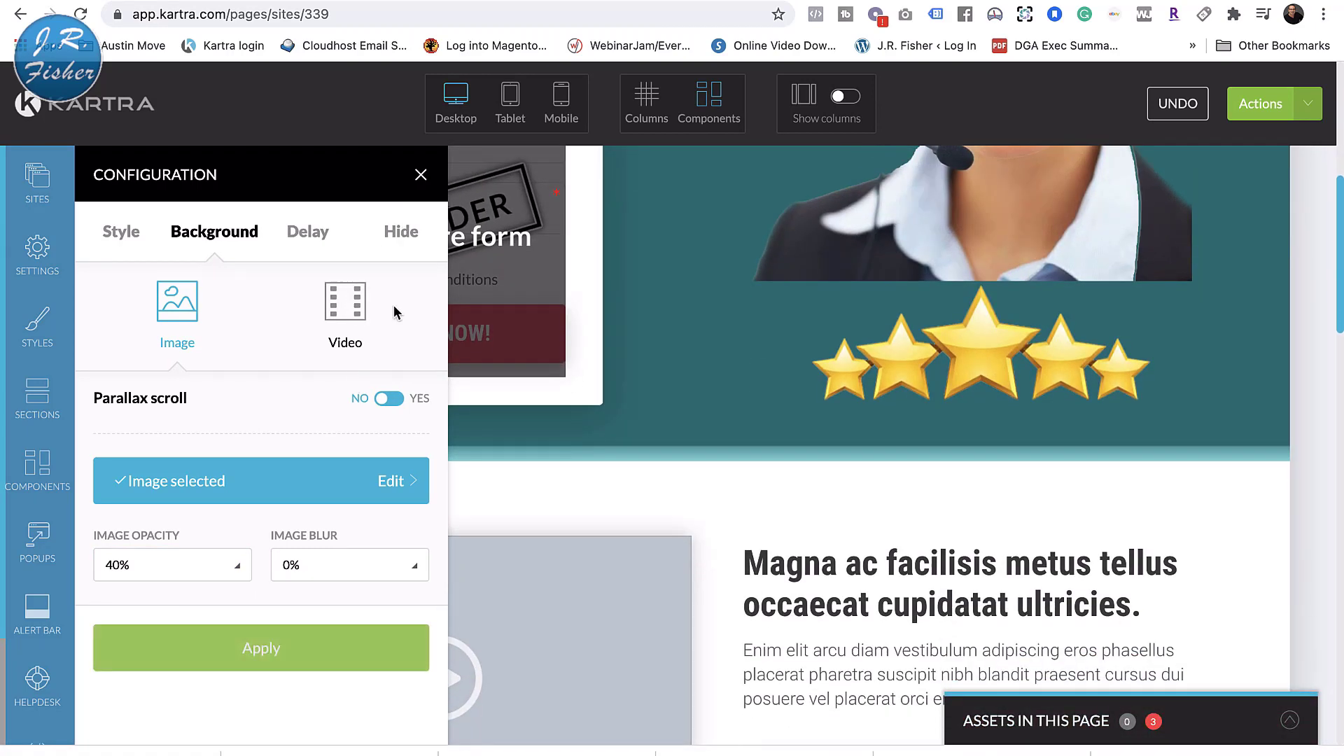
click(418, 175)
scroll(721, 390, up, 10)
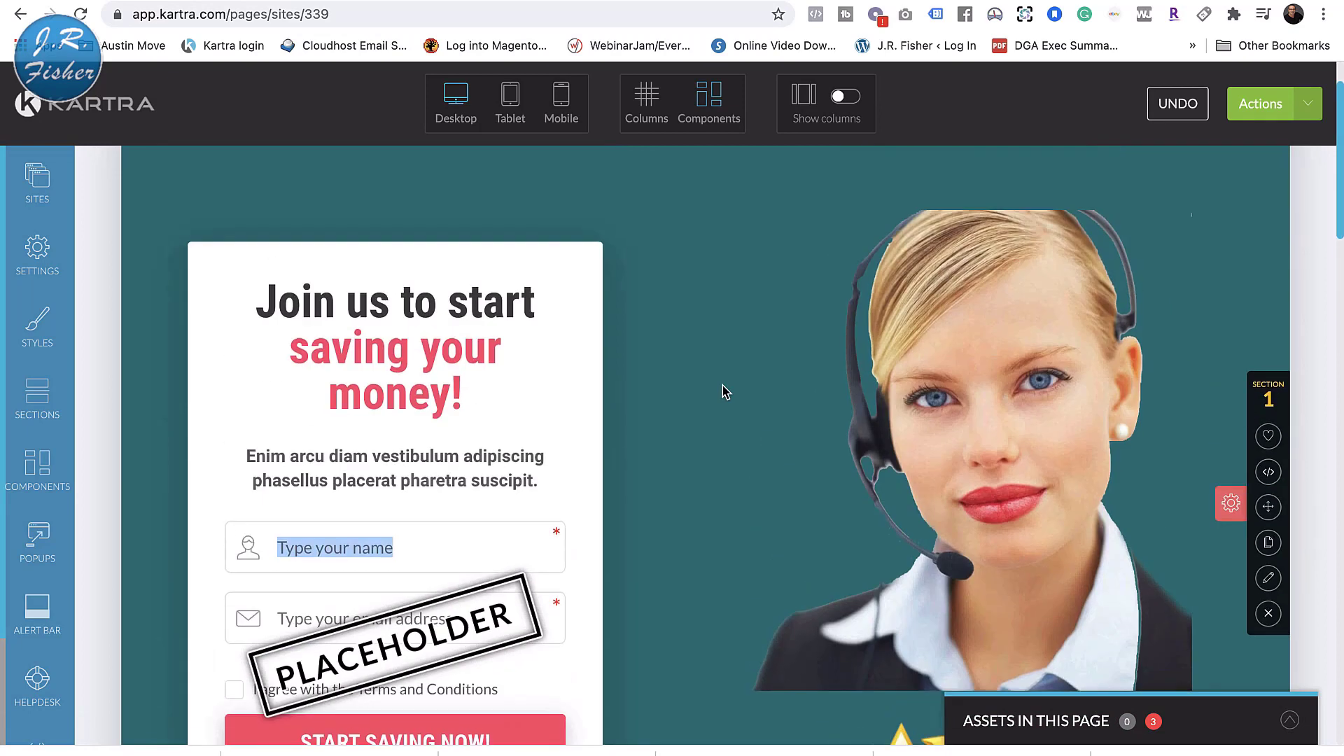
Publish the page live and show its direct page link
click(1310, 105)
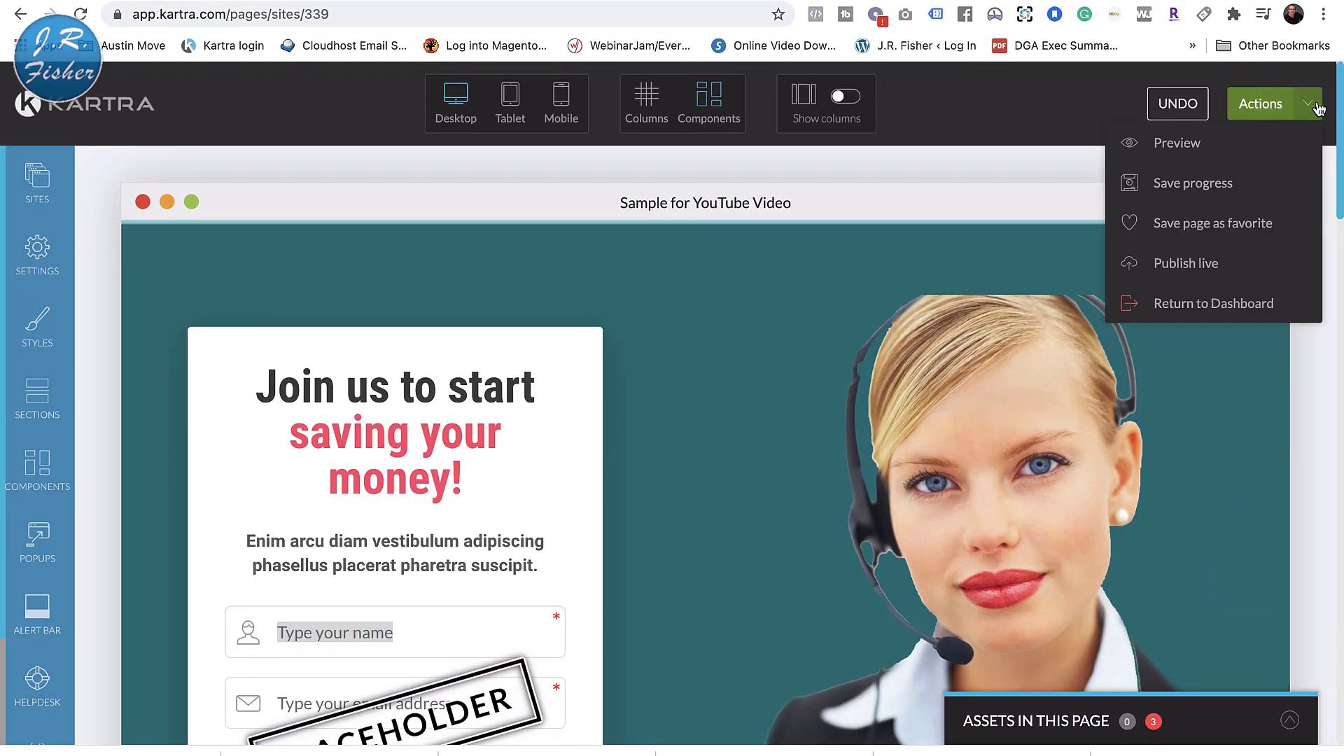
click(1165, 272)
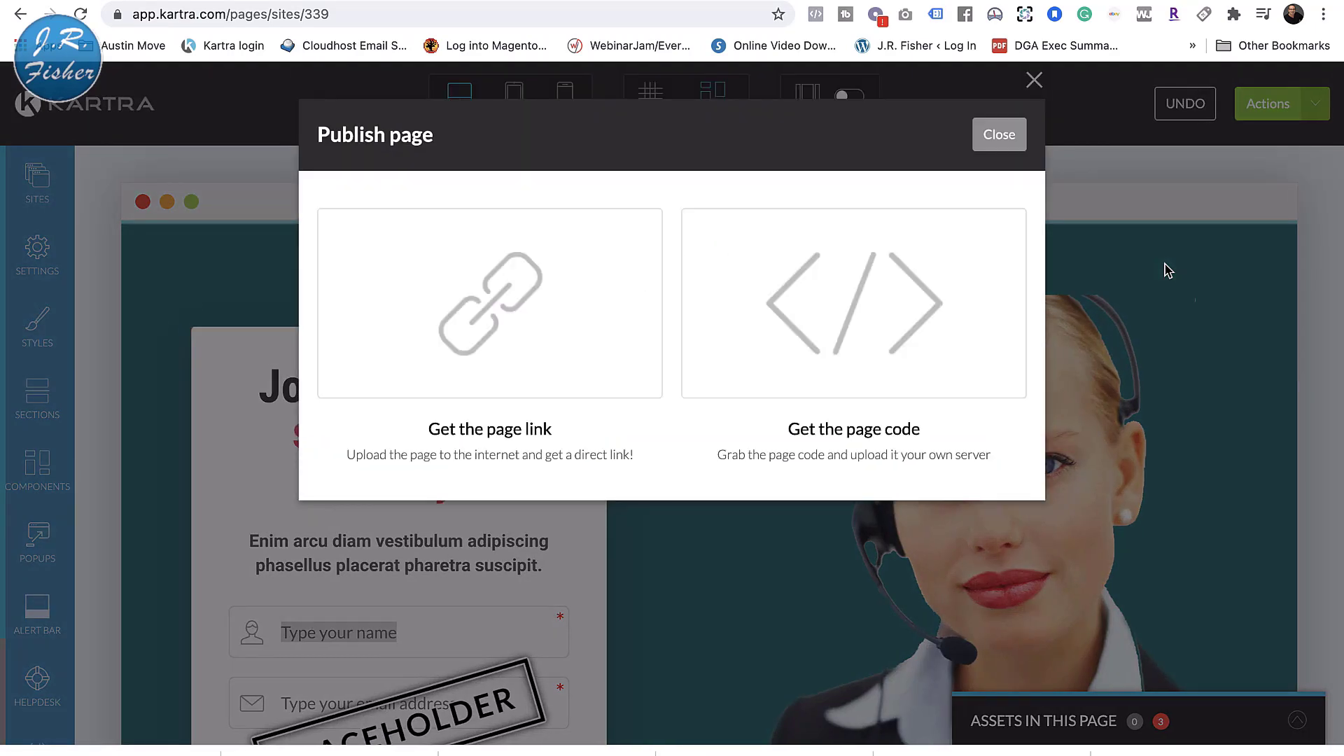
click(557, 344)
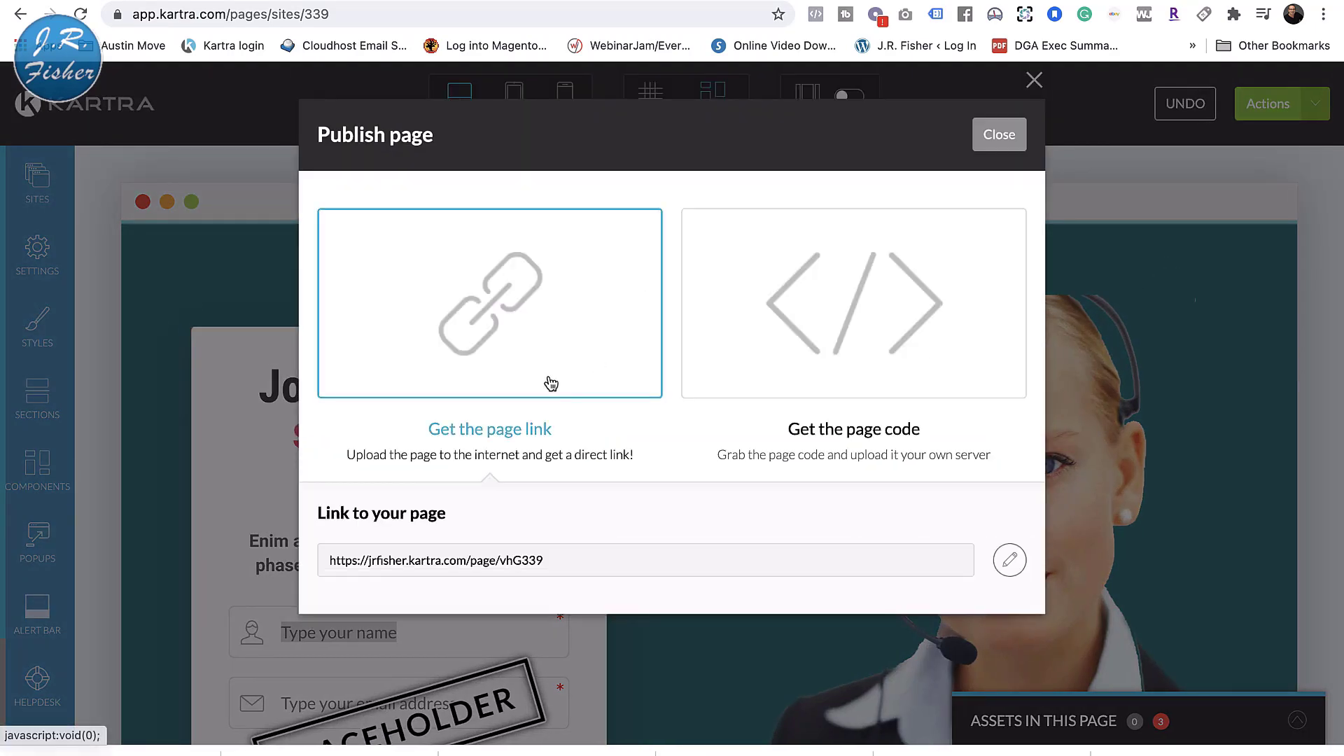
Select the jrfisher.kartra.com page URL and open the live page in the browser
drag(551, 383, 507, 560)
right_click(506, 560)
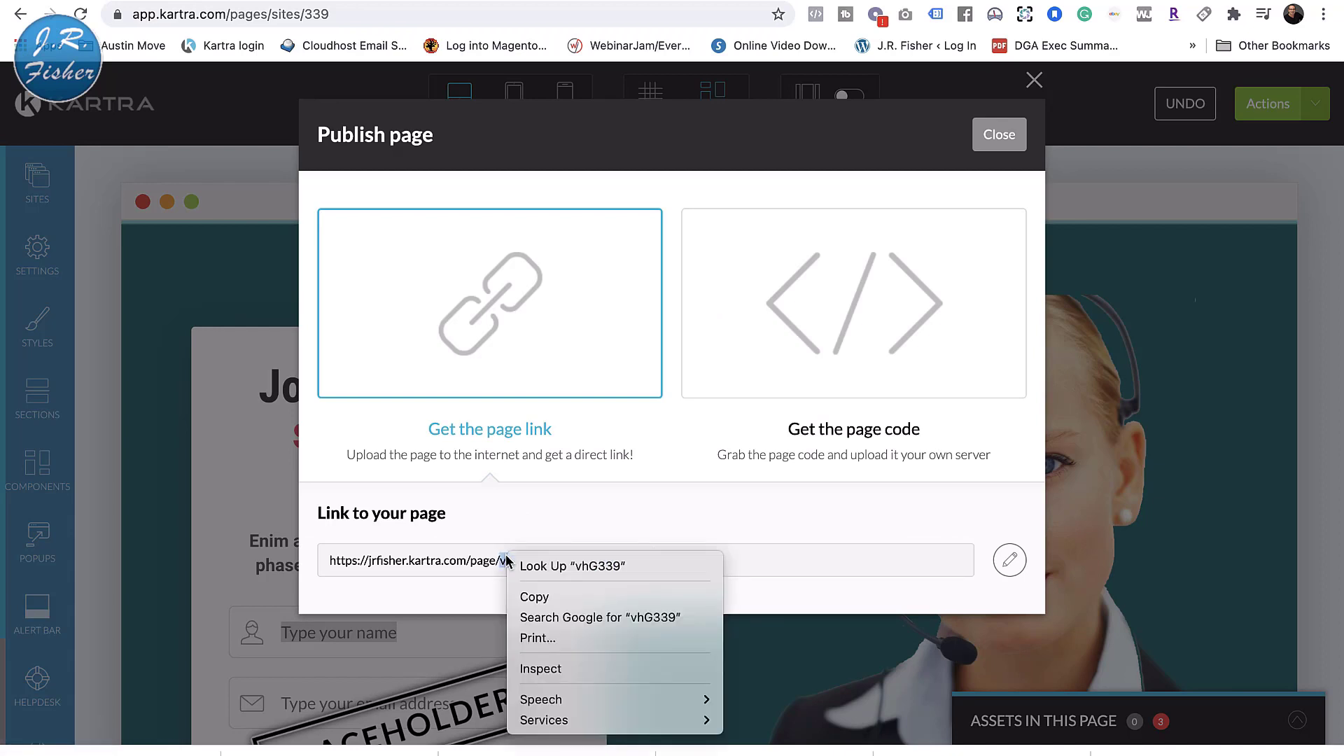
click(459, 564)
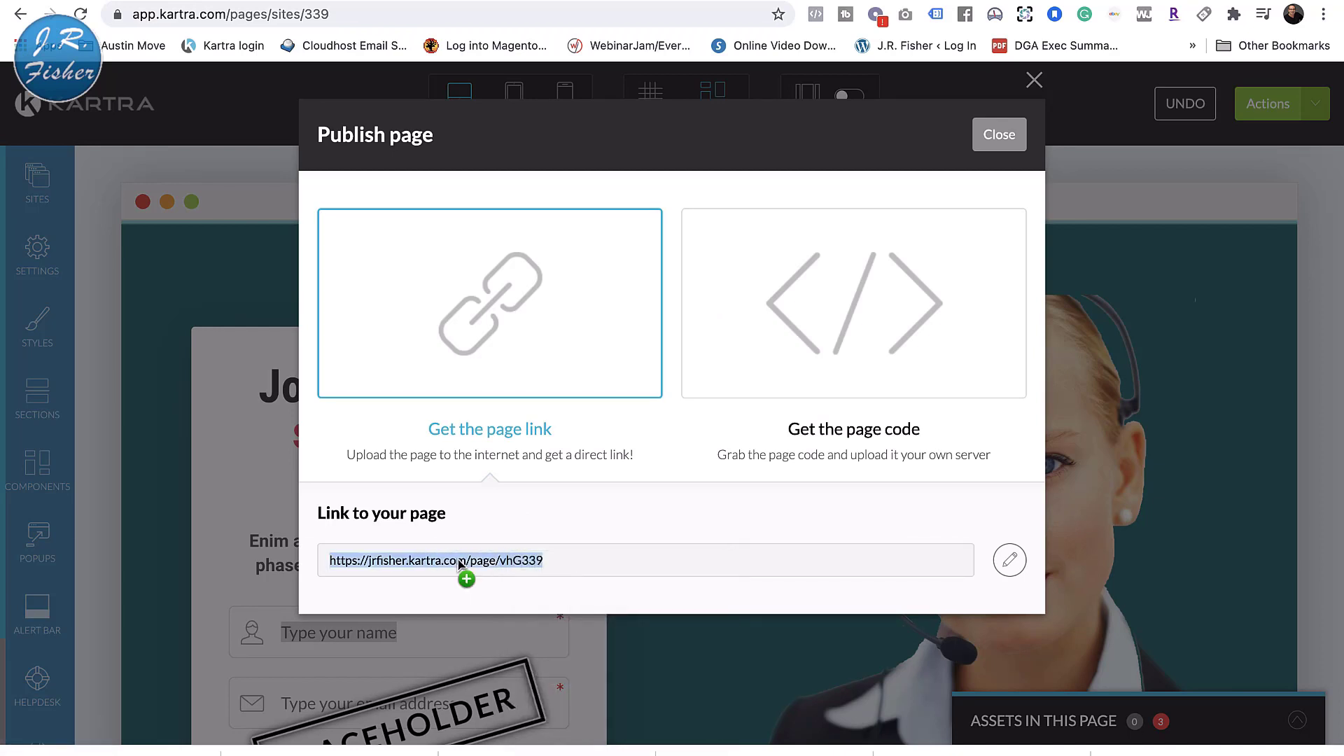
right_click(458, 564)
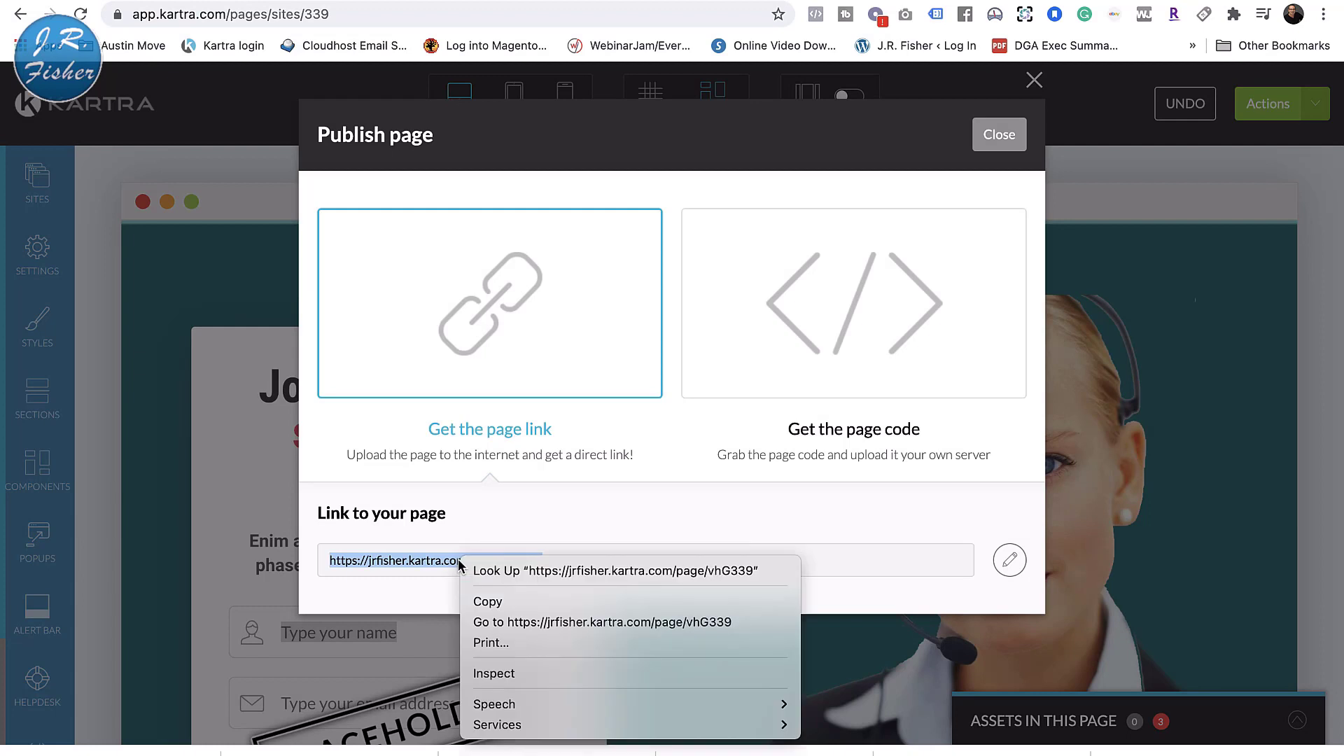
click(500, 622)
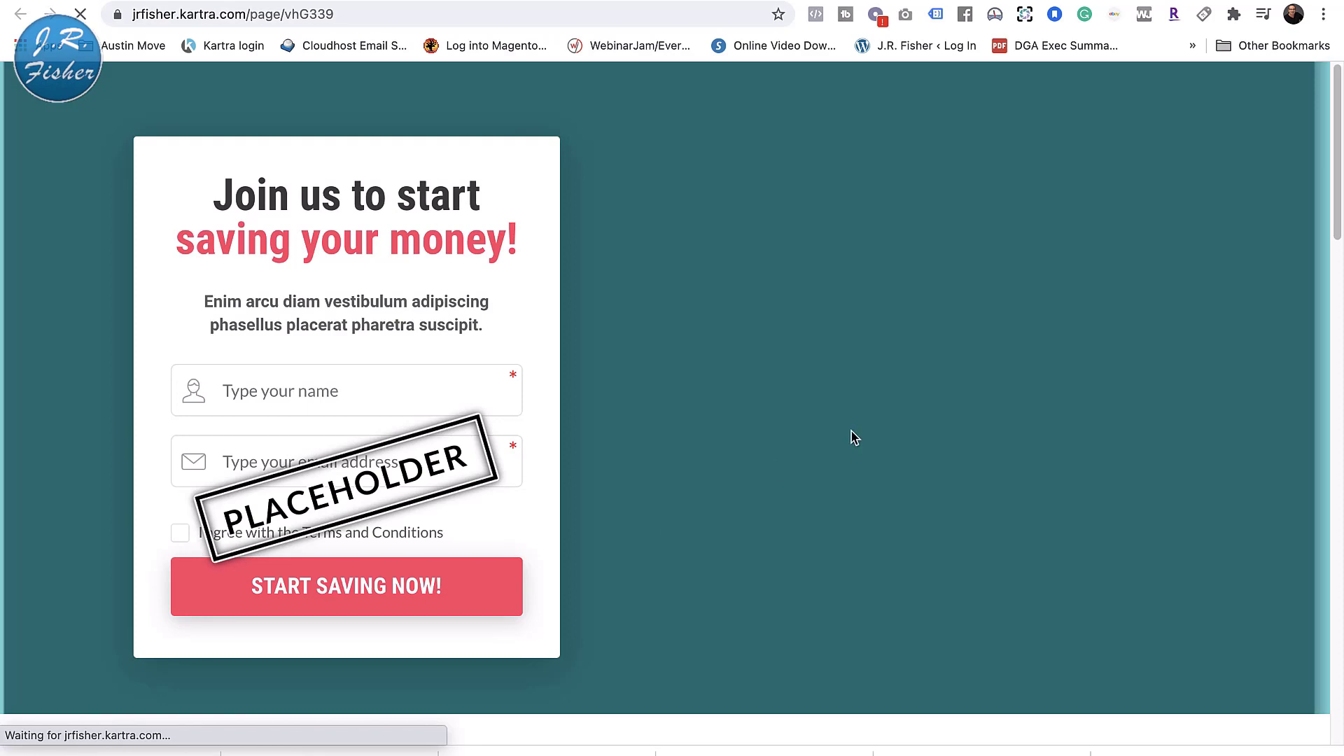
Review the live Sample for YouTube Video page down to its eBusinessToolBox footer, then return to the editor
scroll(1178, 446, down, 10)
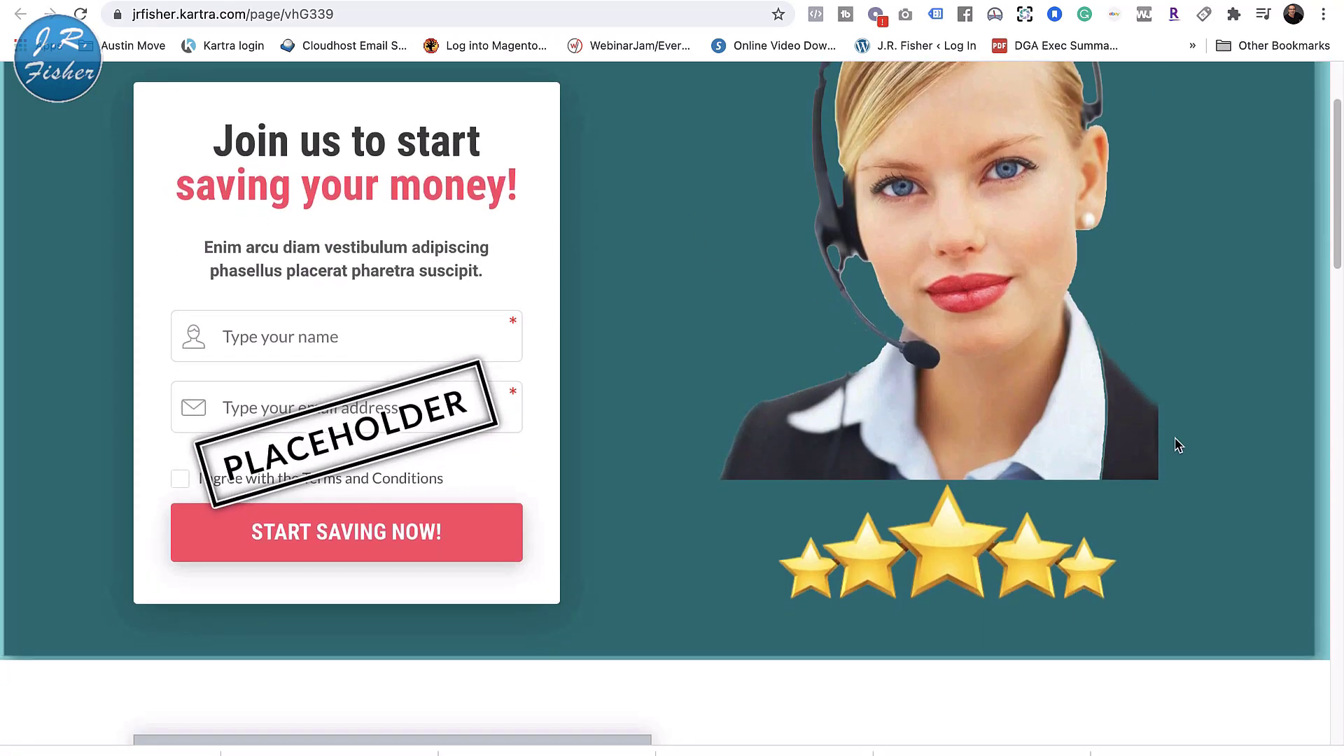
scroll(1175, 438, down, 5)
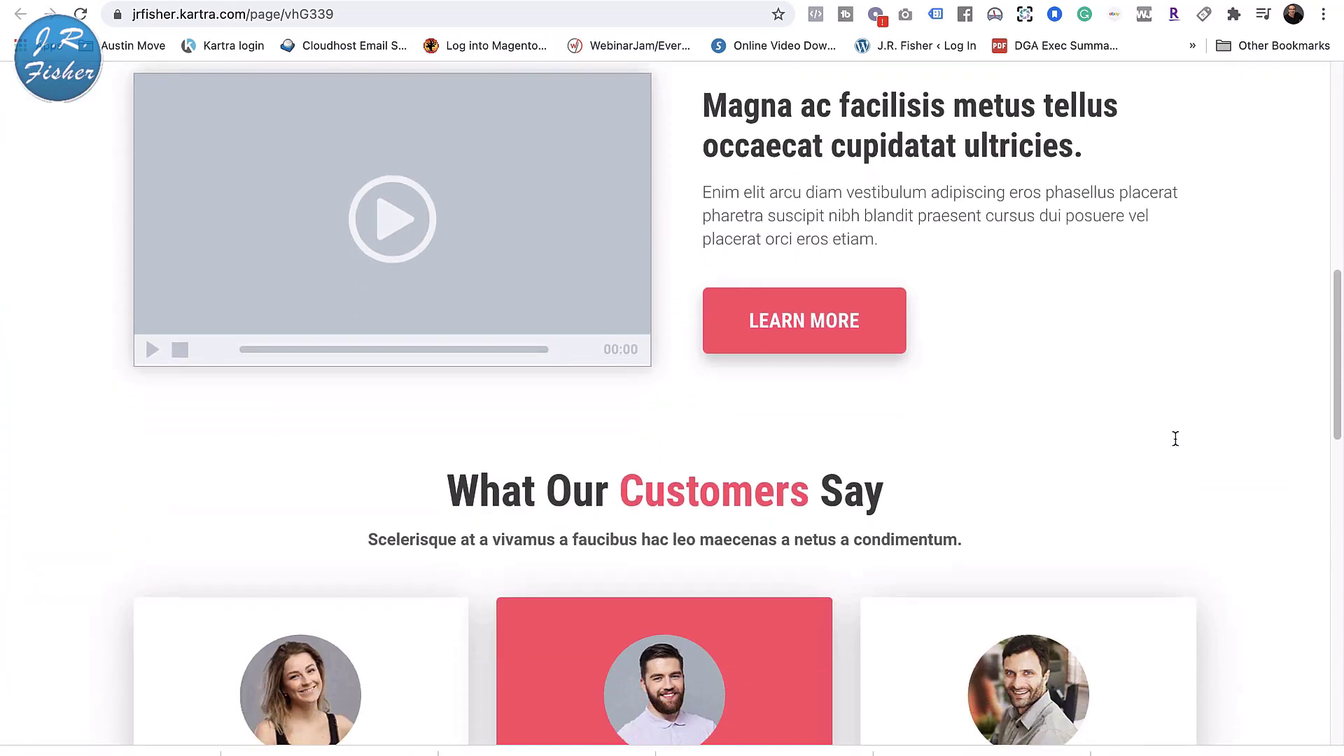
scroll(1174, 438, down, 6)
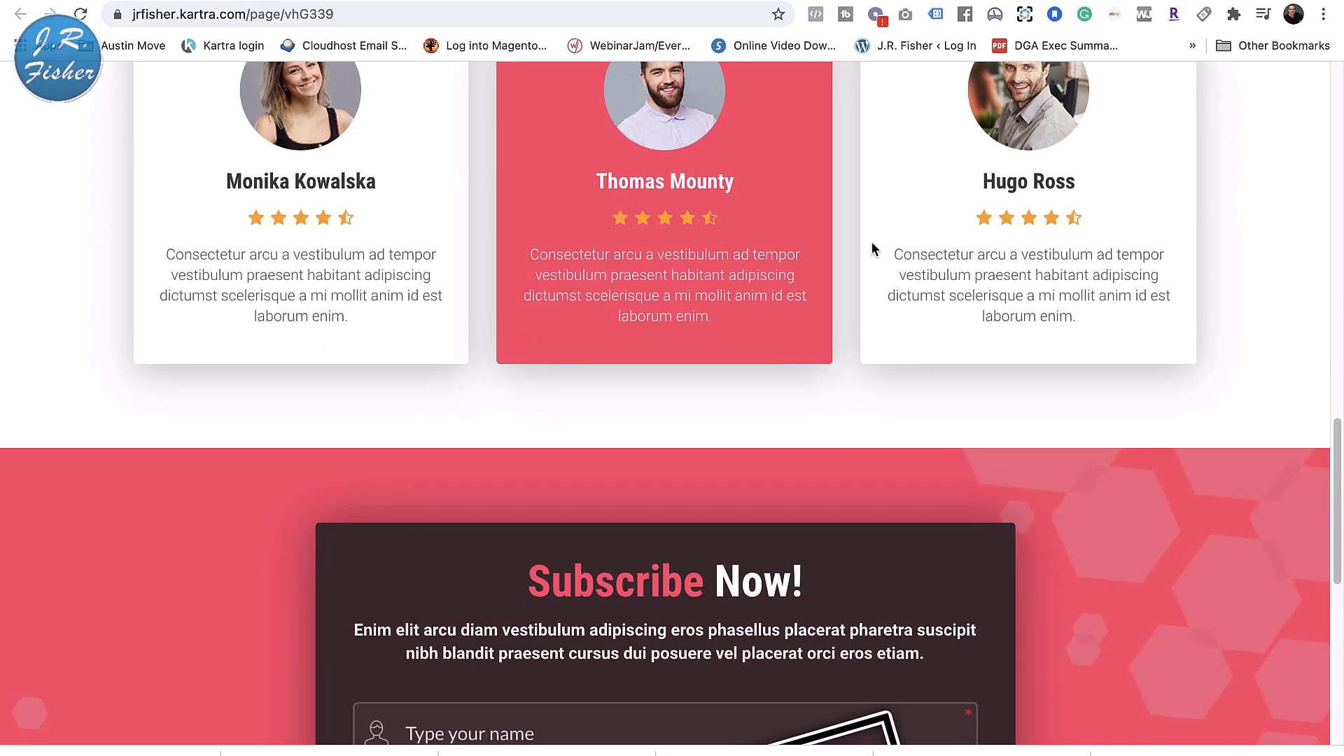
scroll(872, 242, down, 9)
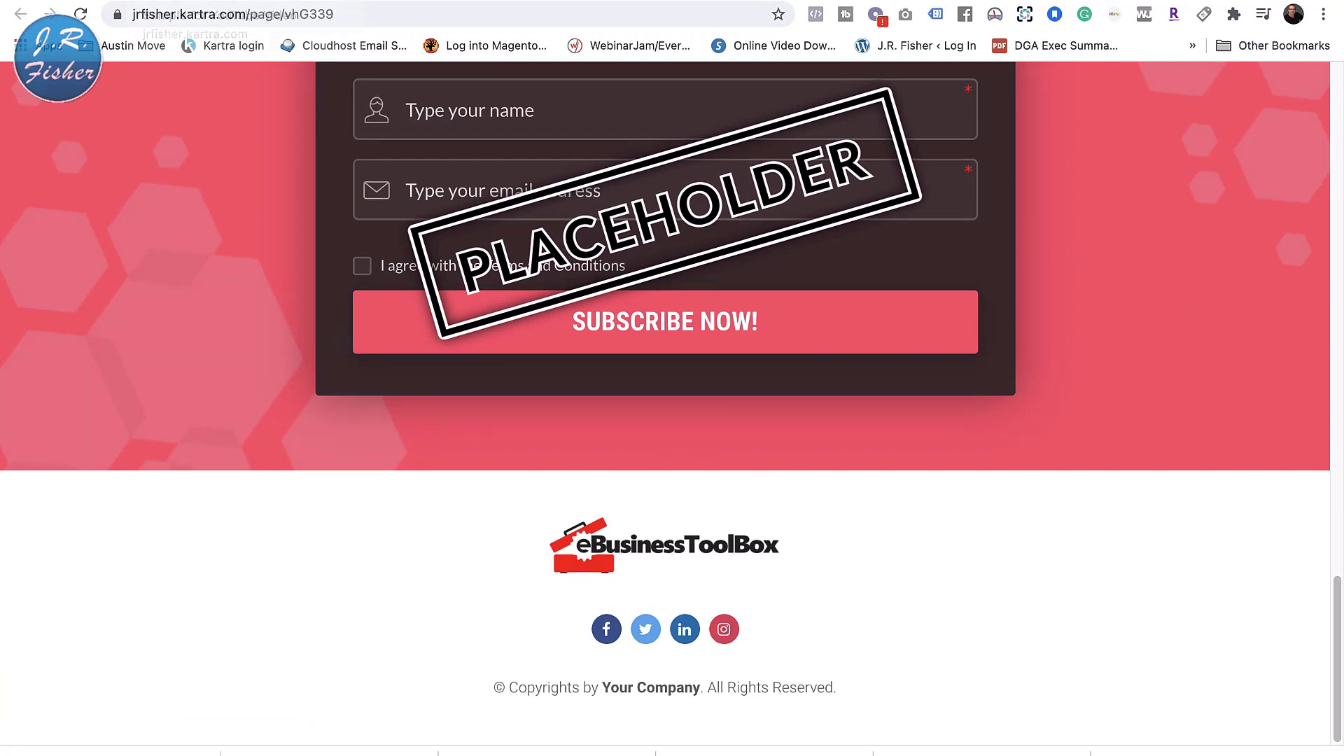
key(super+w)
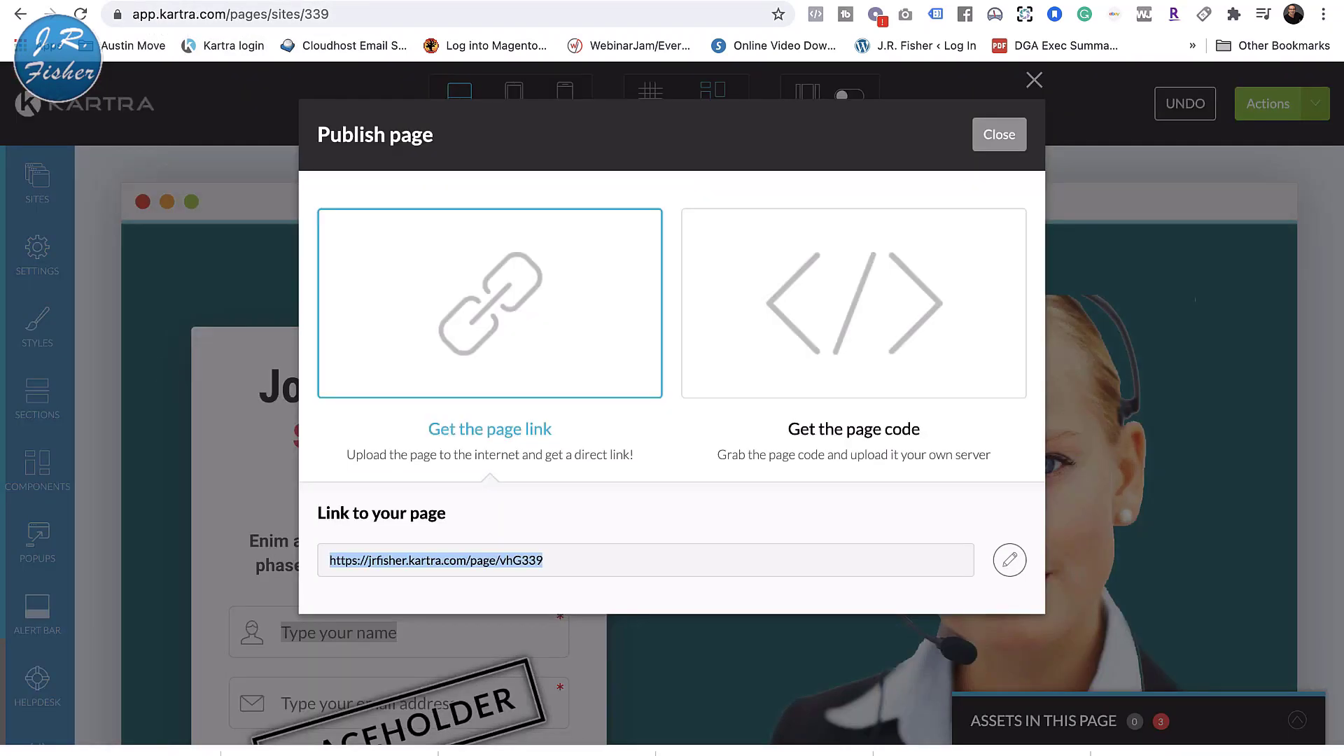
Close the Publish page dialog and exit the editor to the My Pages dashboard
click(1004, 138)
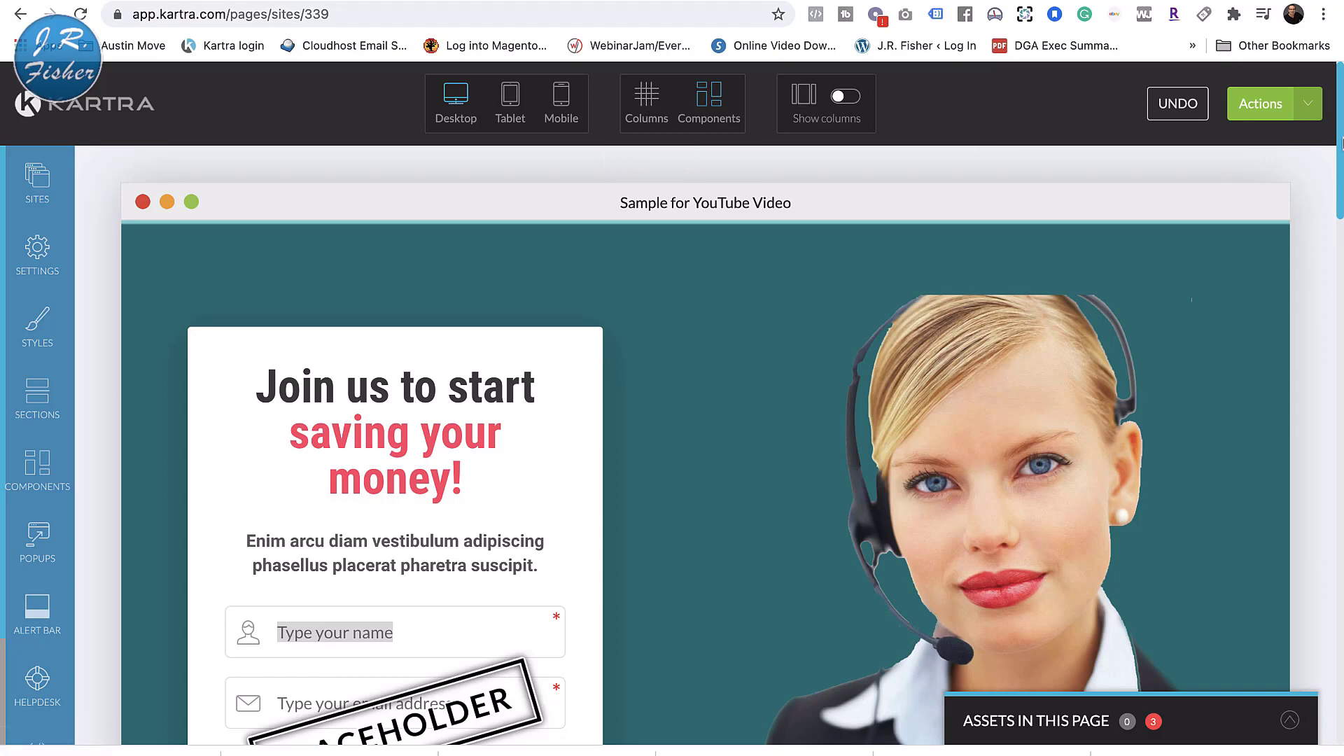
click(81, 112)
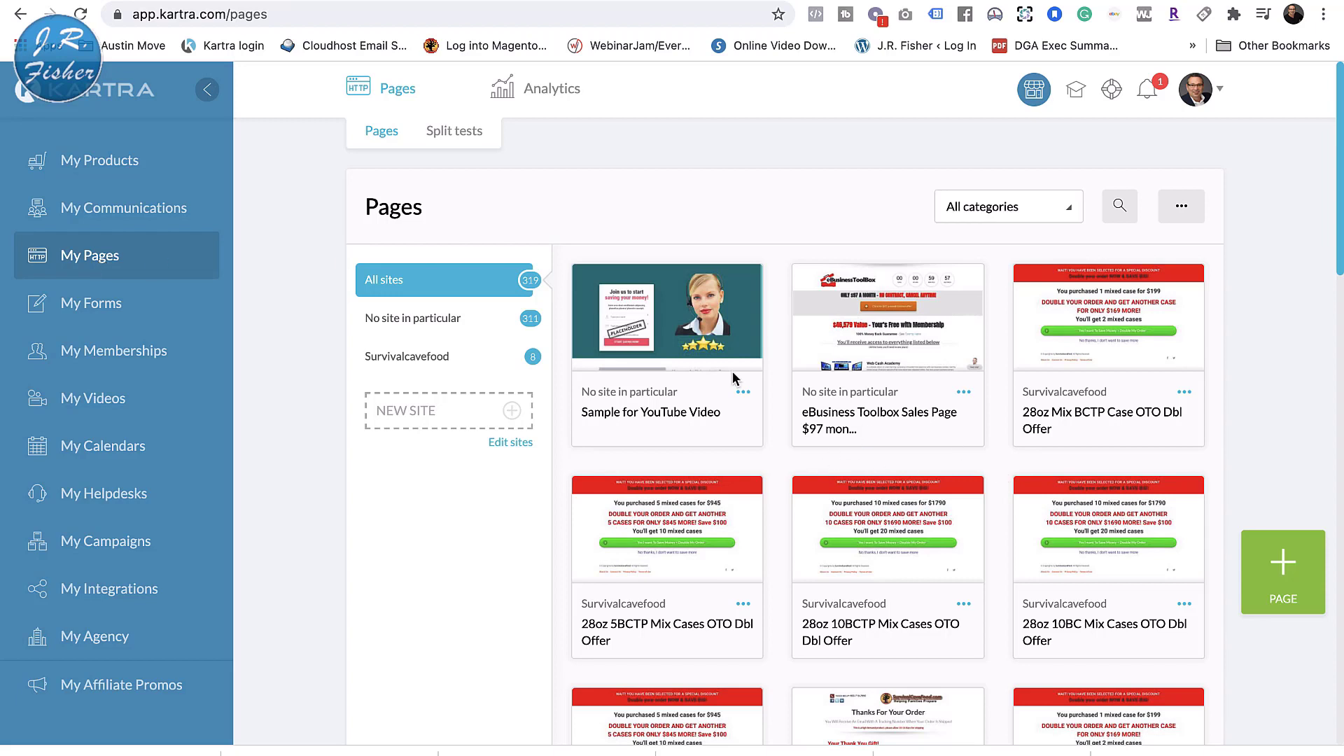
Filter the Pages list to Survivalcavefood, then to No site in particular
mouse_move(654, 282)
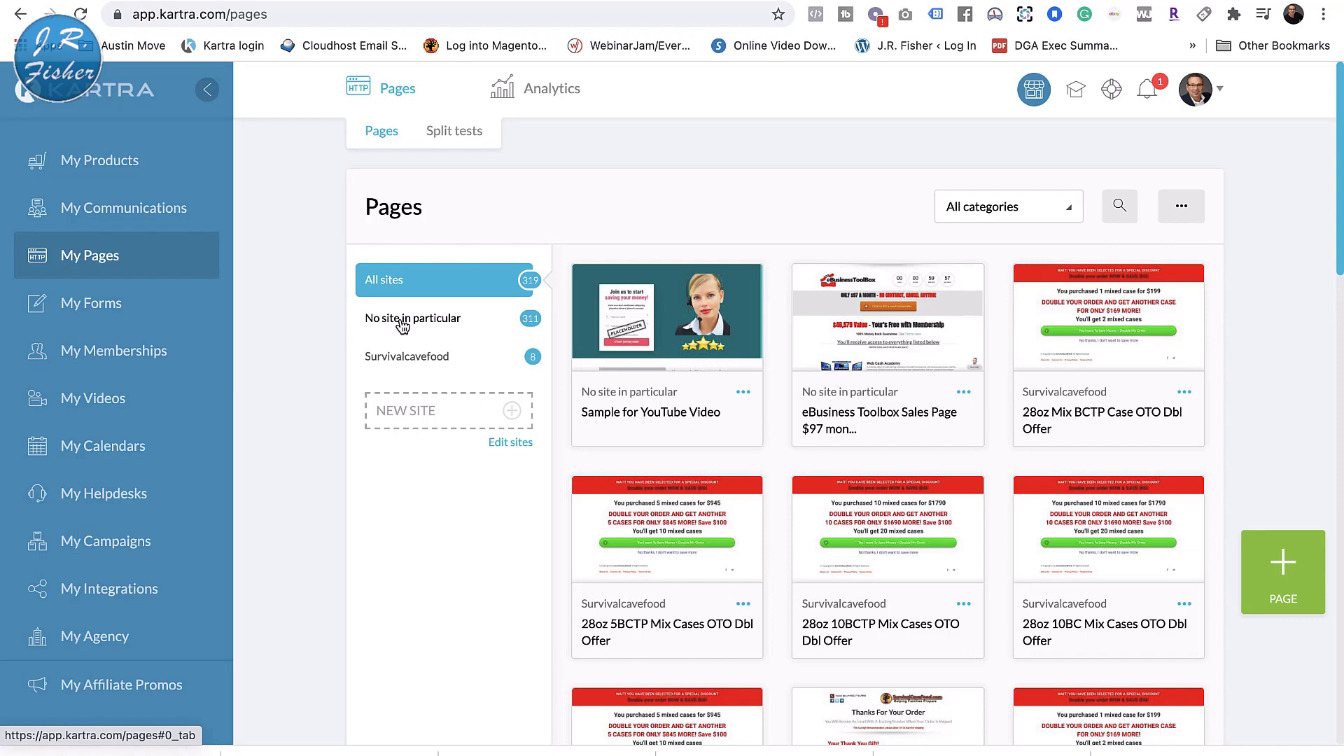
click(405, 358)
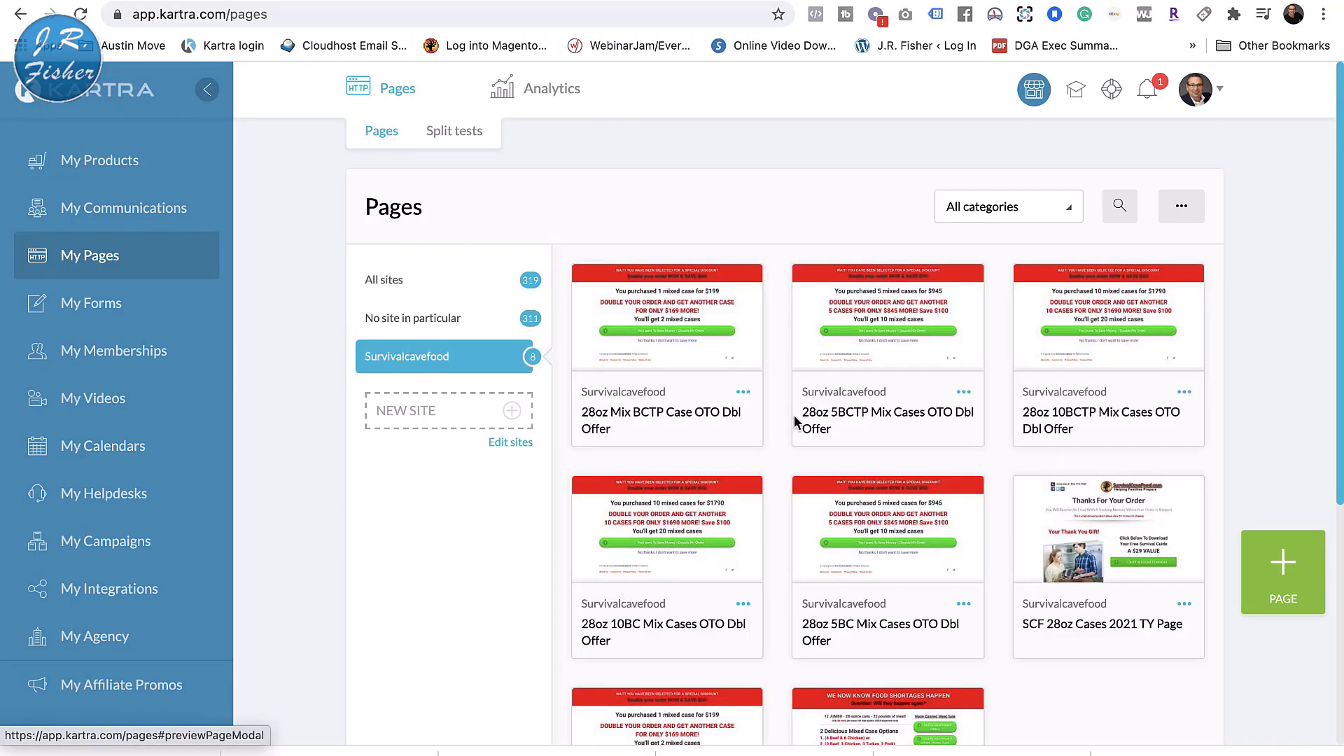
scroll(796, 422, down, 5)
scroll(796, 423, up, 5)
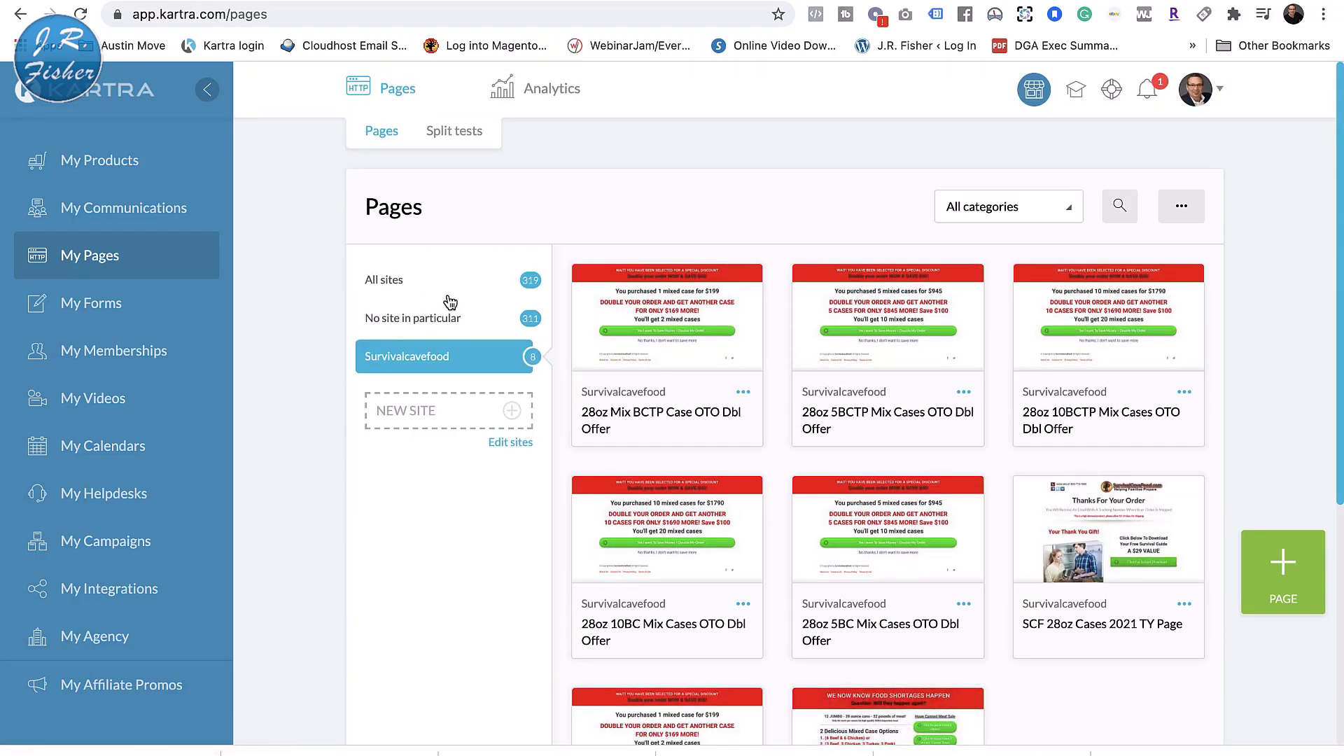
click(421, 318)
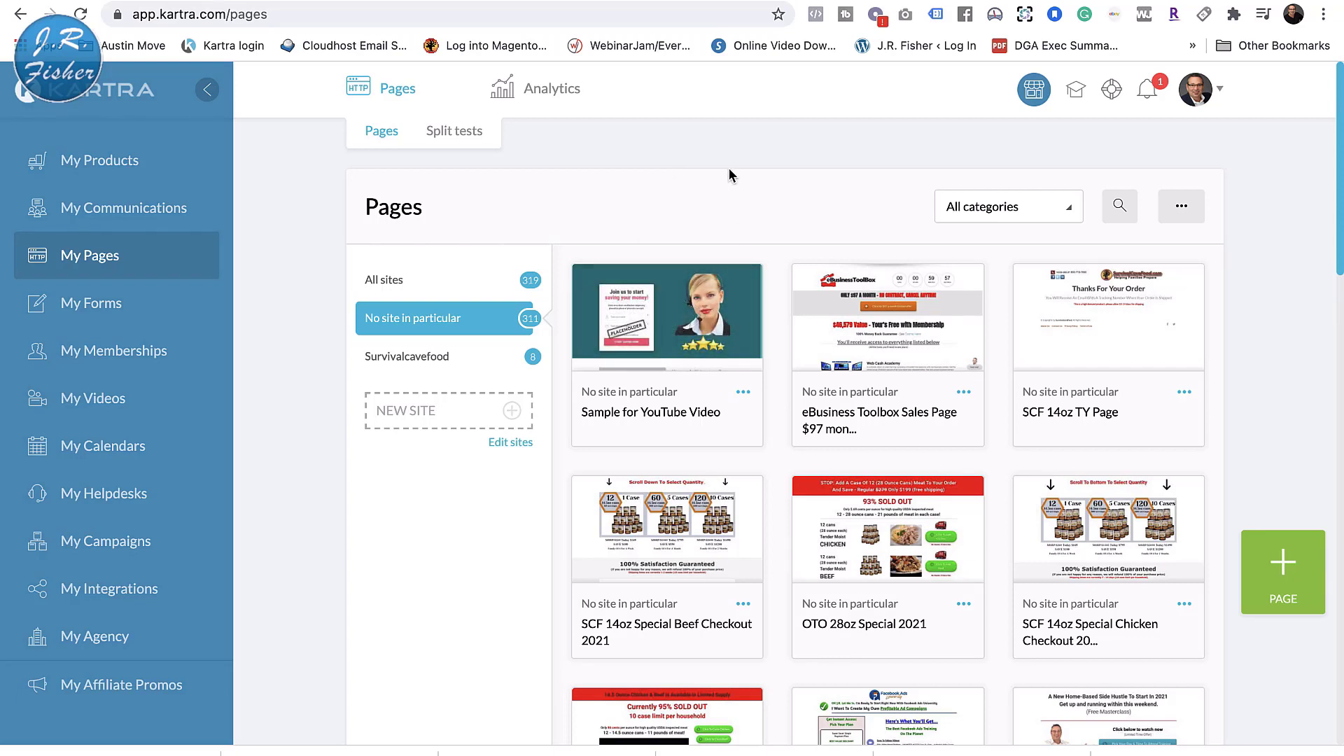
Load more batches of the 311 no-site pages with Show more, then scroll back up
scroll(729, 168, down, 9)
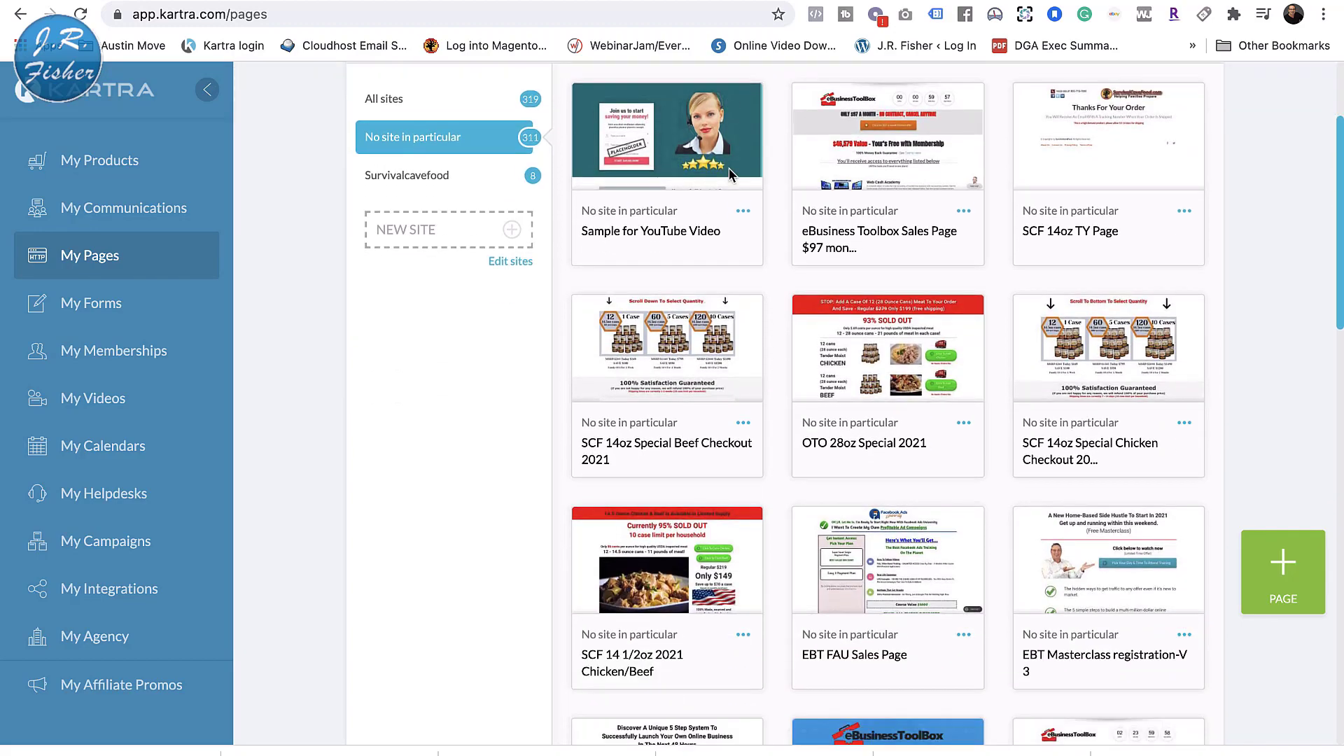
scroll(732, 175, down, 13)
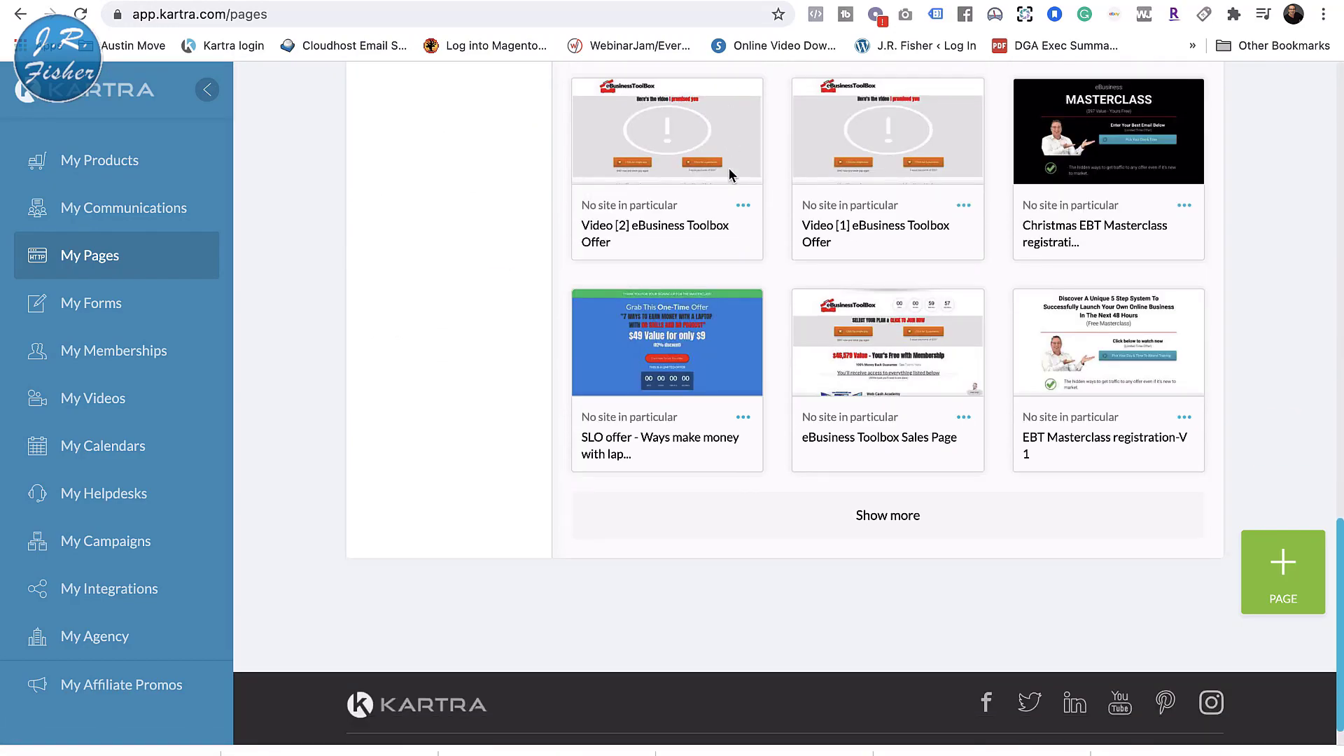
click(895, 471)
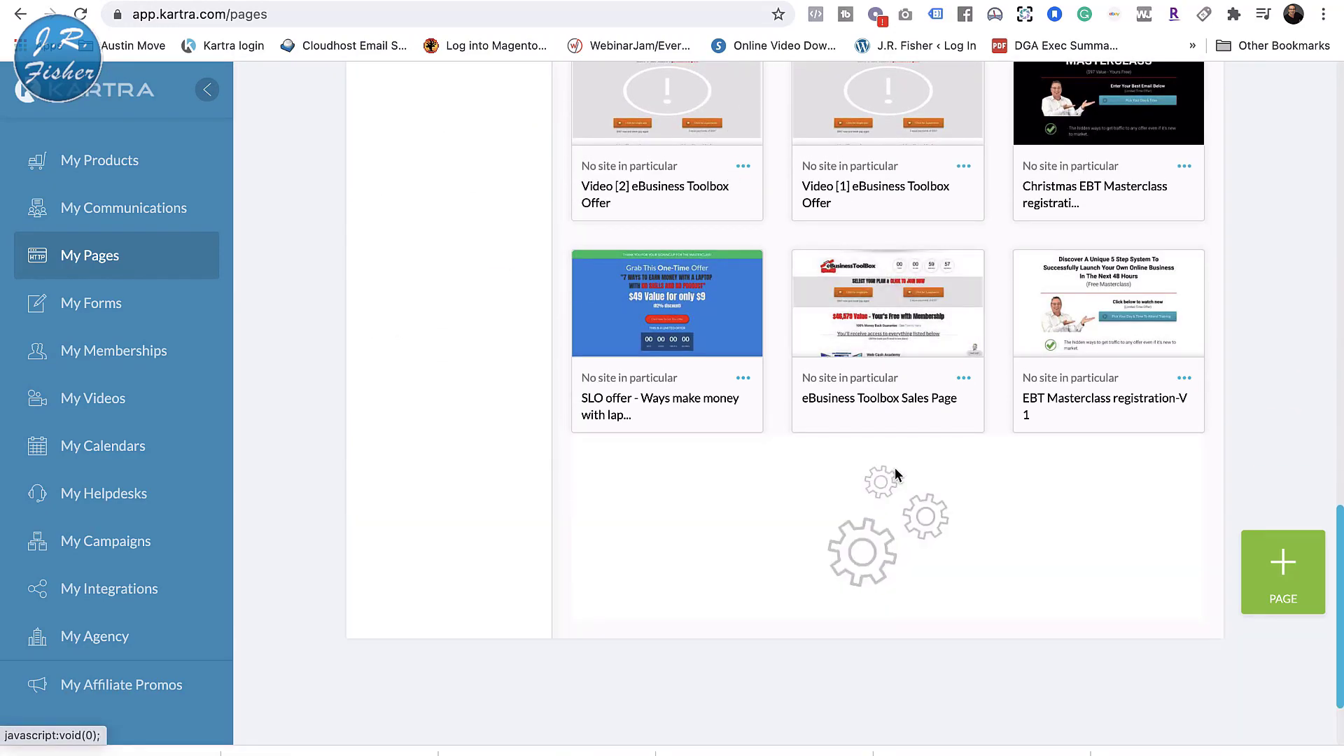
scroll(897, 476, down, 20)
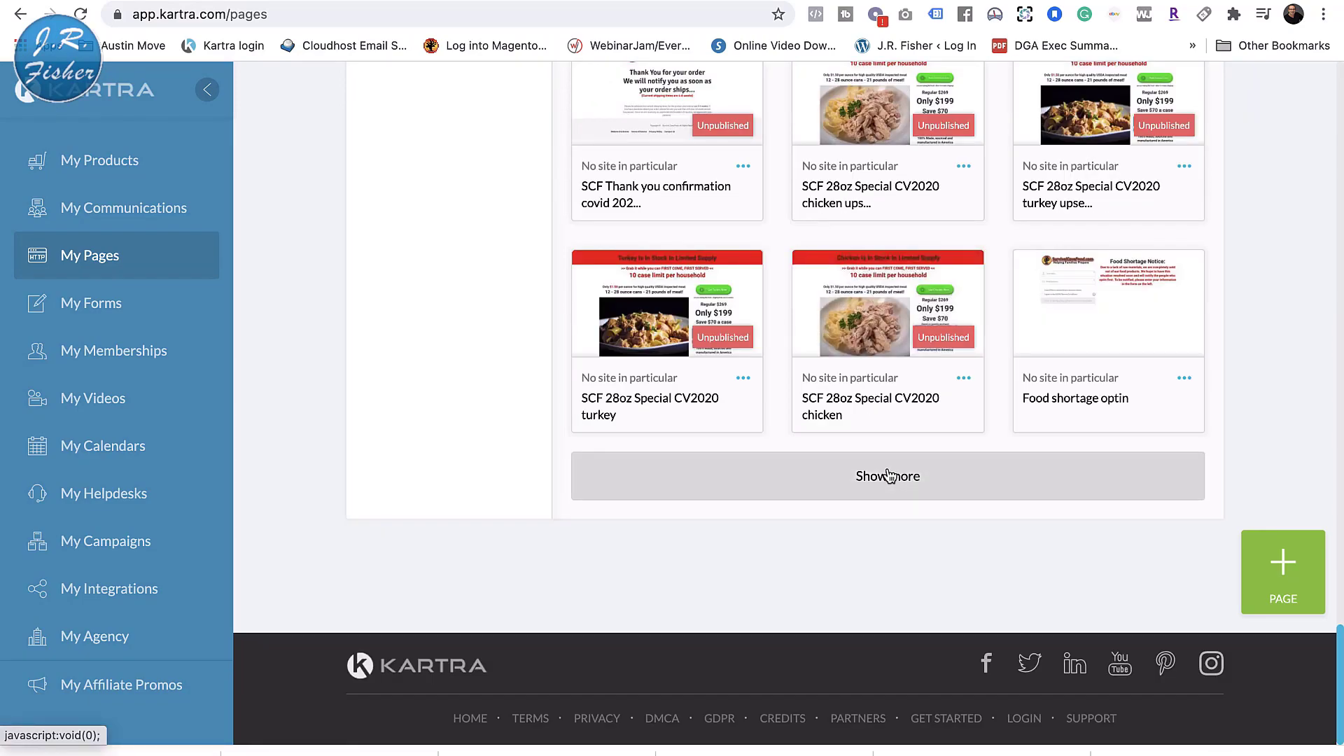
click(889, 476)
scroll(889, 476, down, 11)
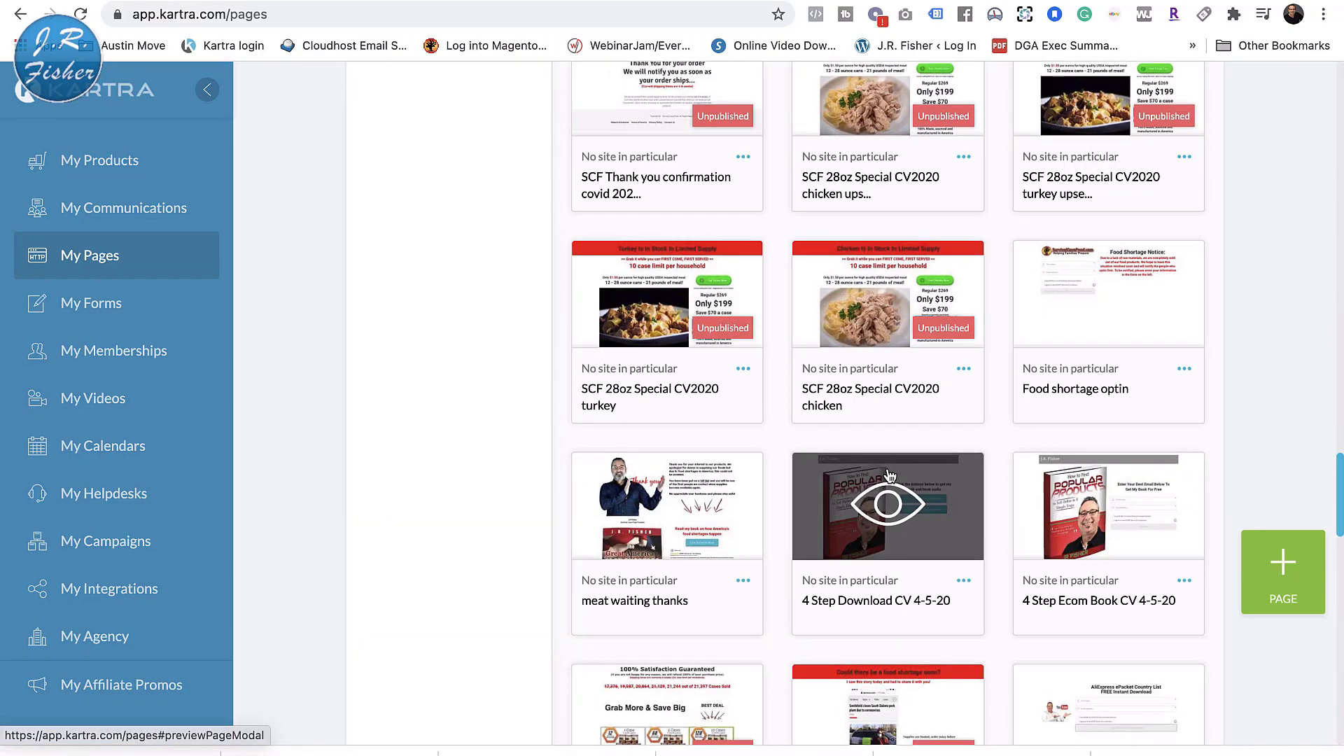
scroll(889, 476, down, 8)
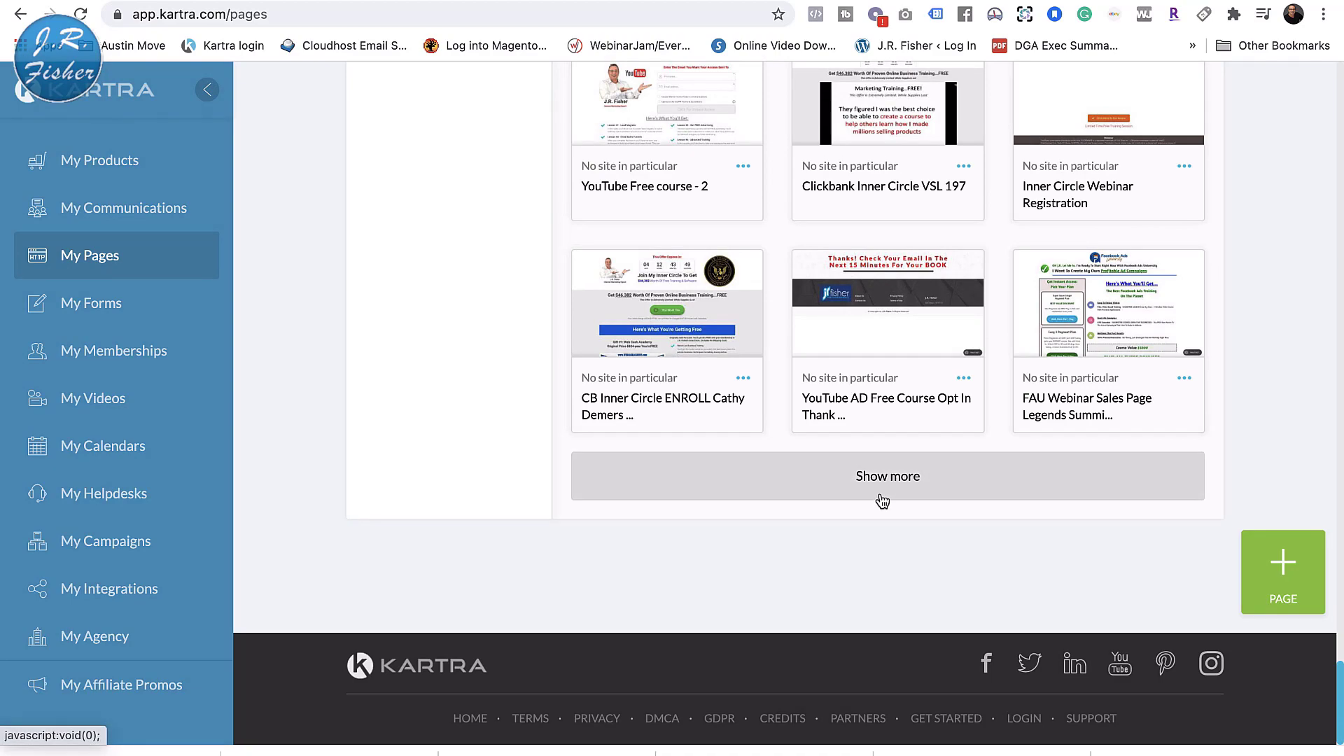
click(879, 481)
scroll(884, 487, down, 20)
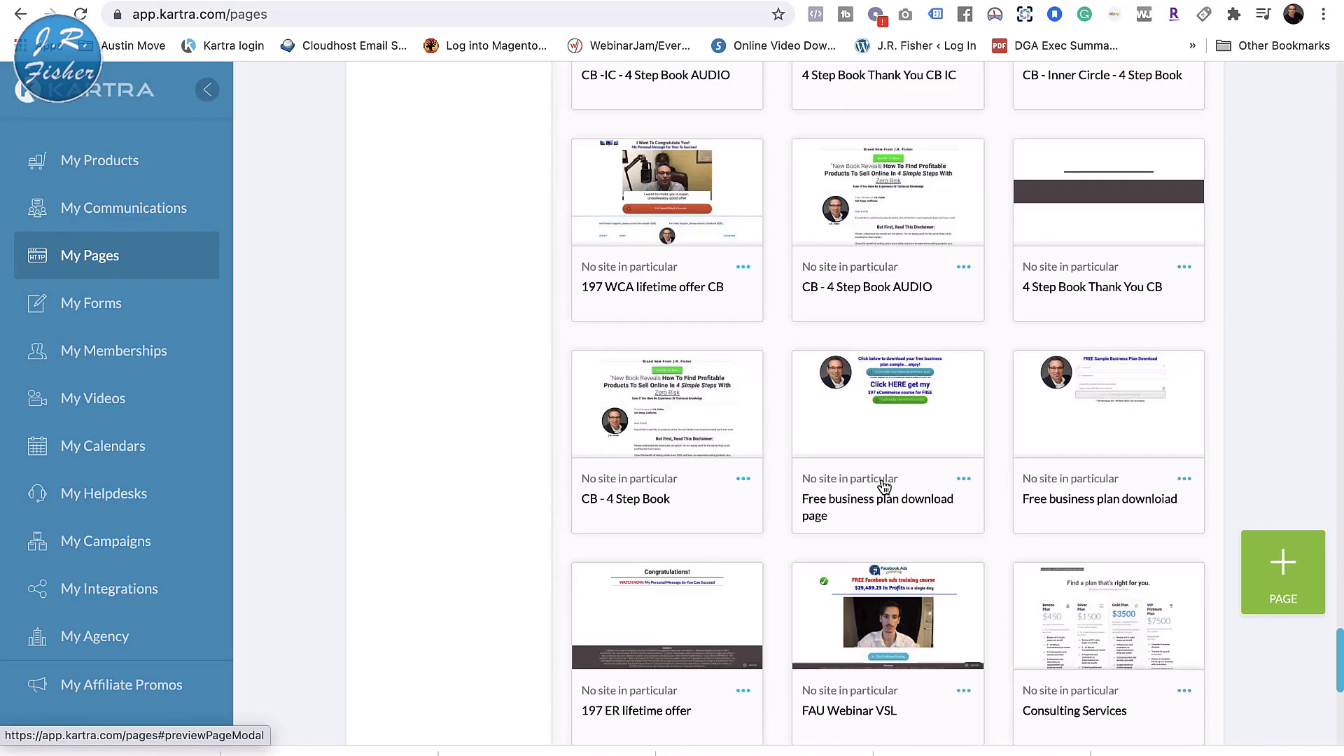
click(884, 483)
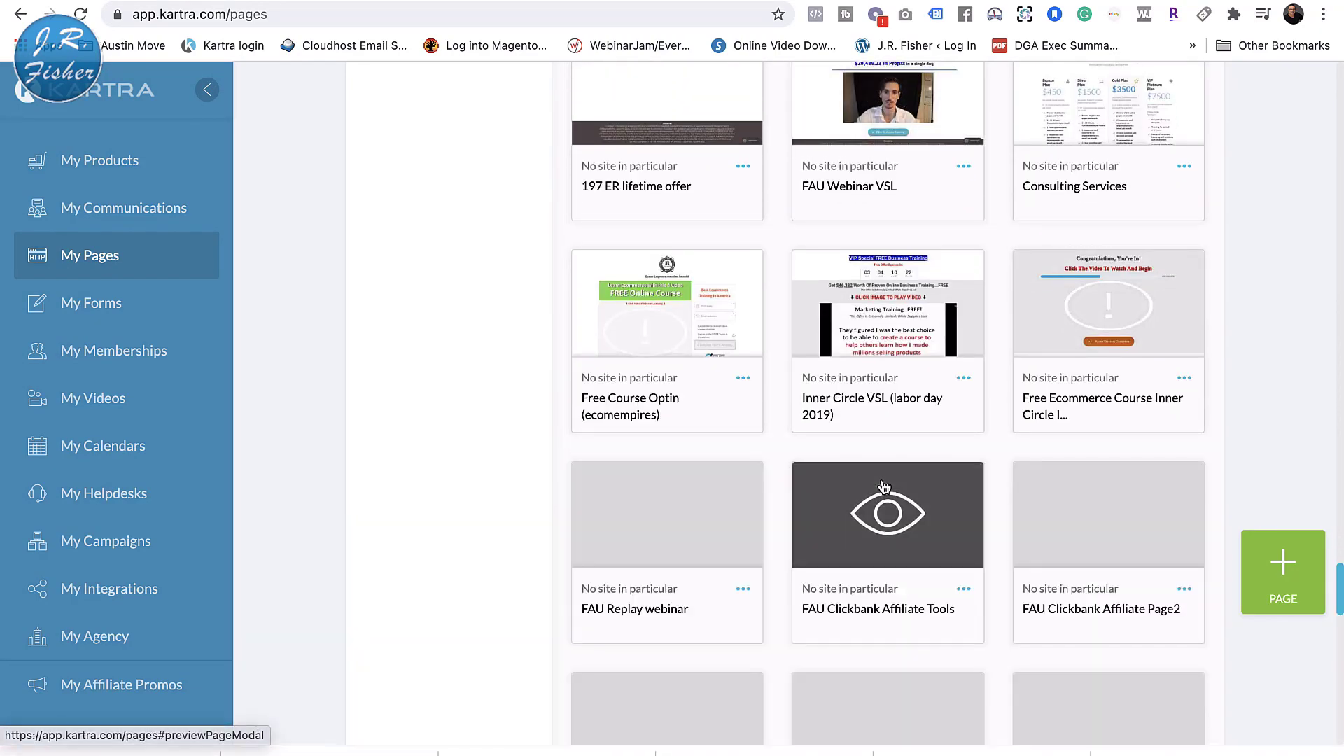
scroll(884, 487, down, 8)
scroll(884, 484, down, 15)
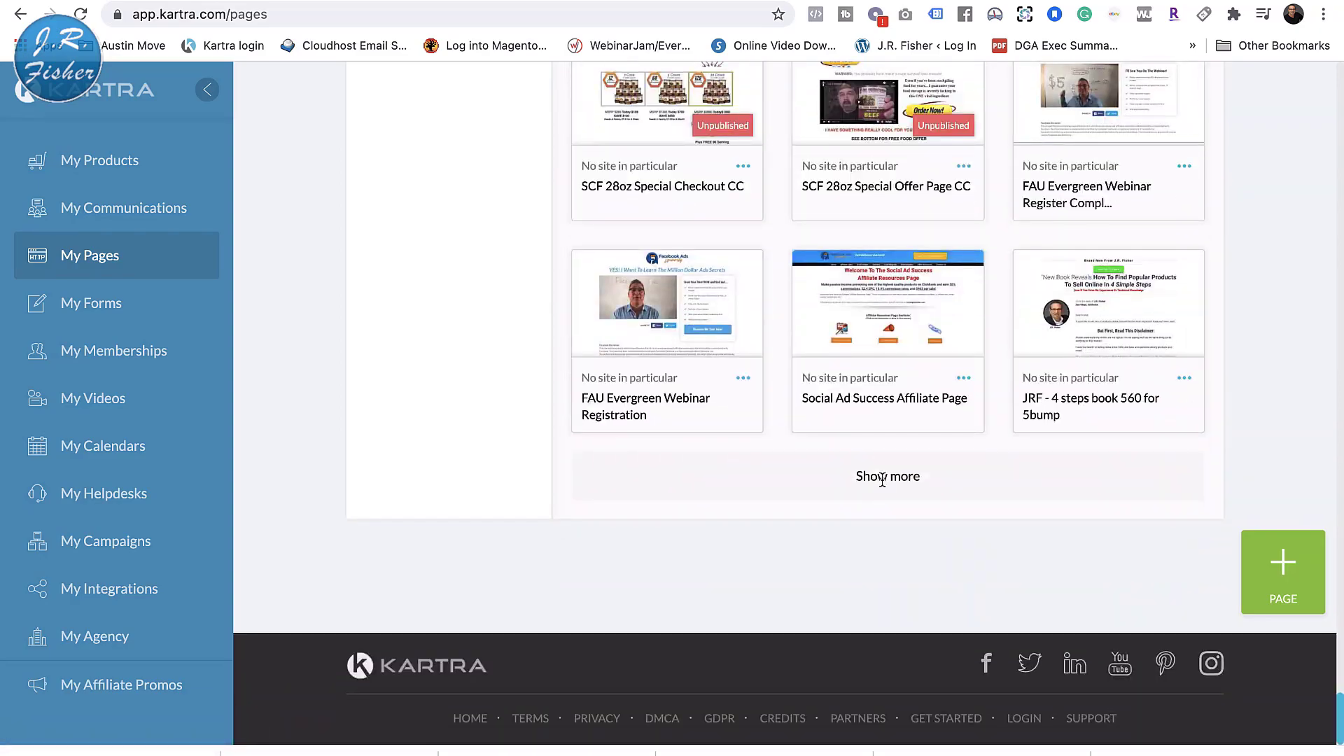
click(884, 475)
scroll(884, 483, up, 20)
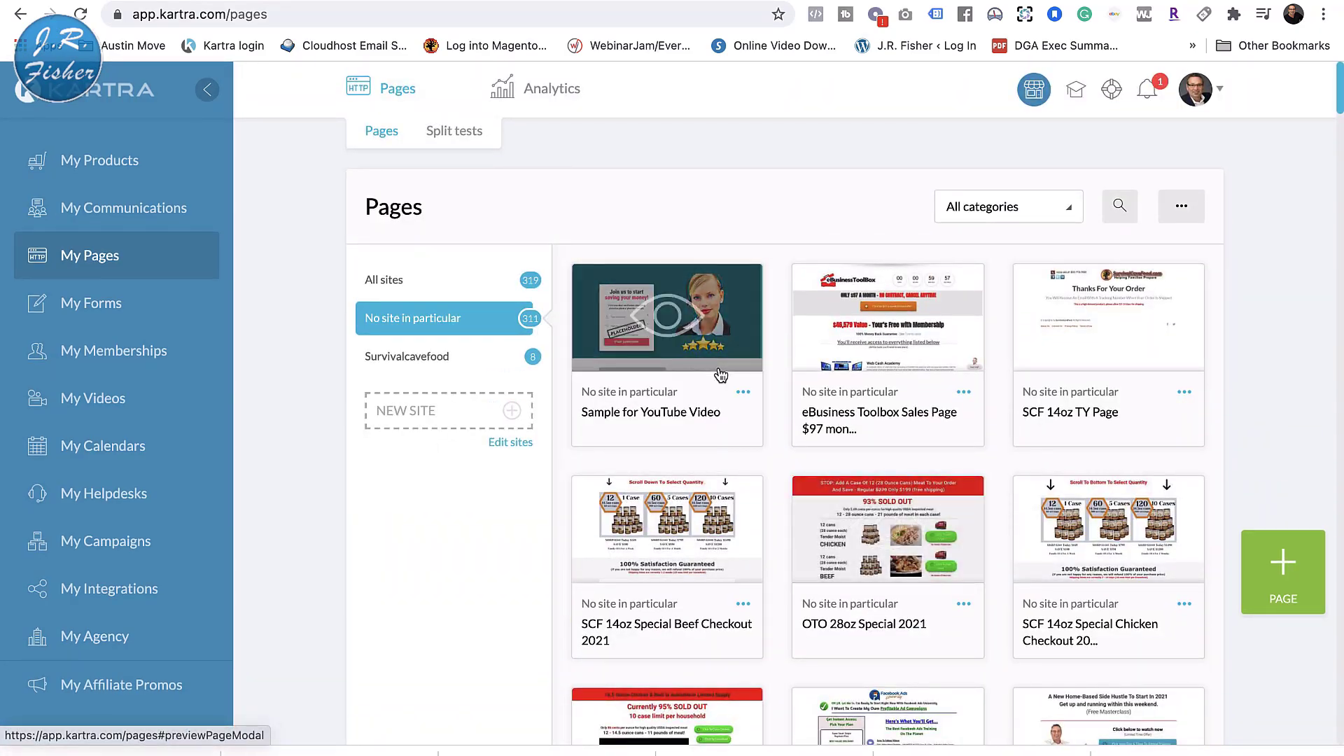
Delete the Sample for YouTube Video page from its card menu and confirm the deletion
click(745, 394)
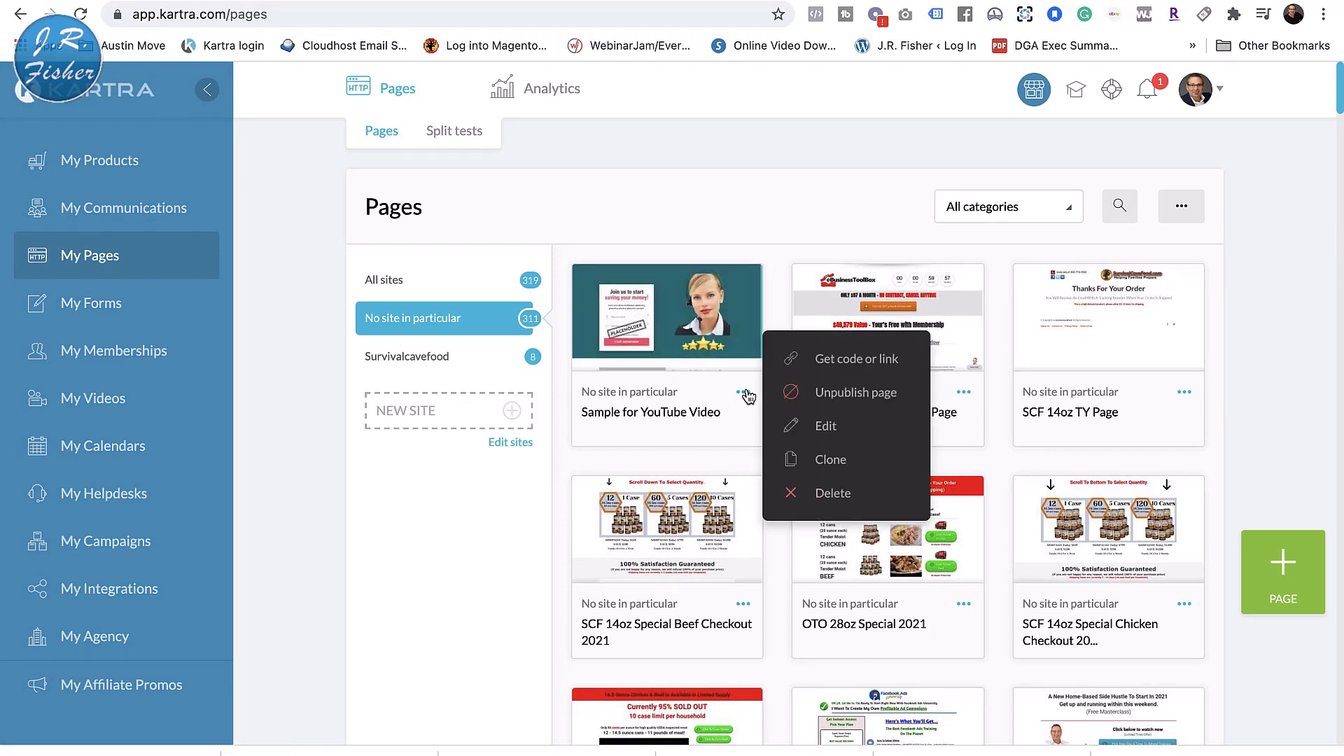
click(833, 494)
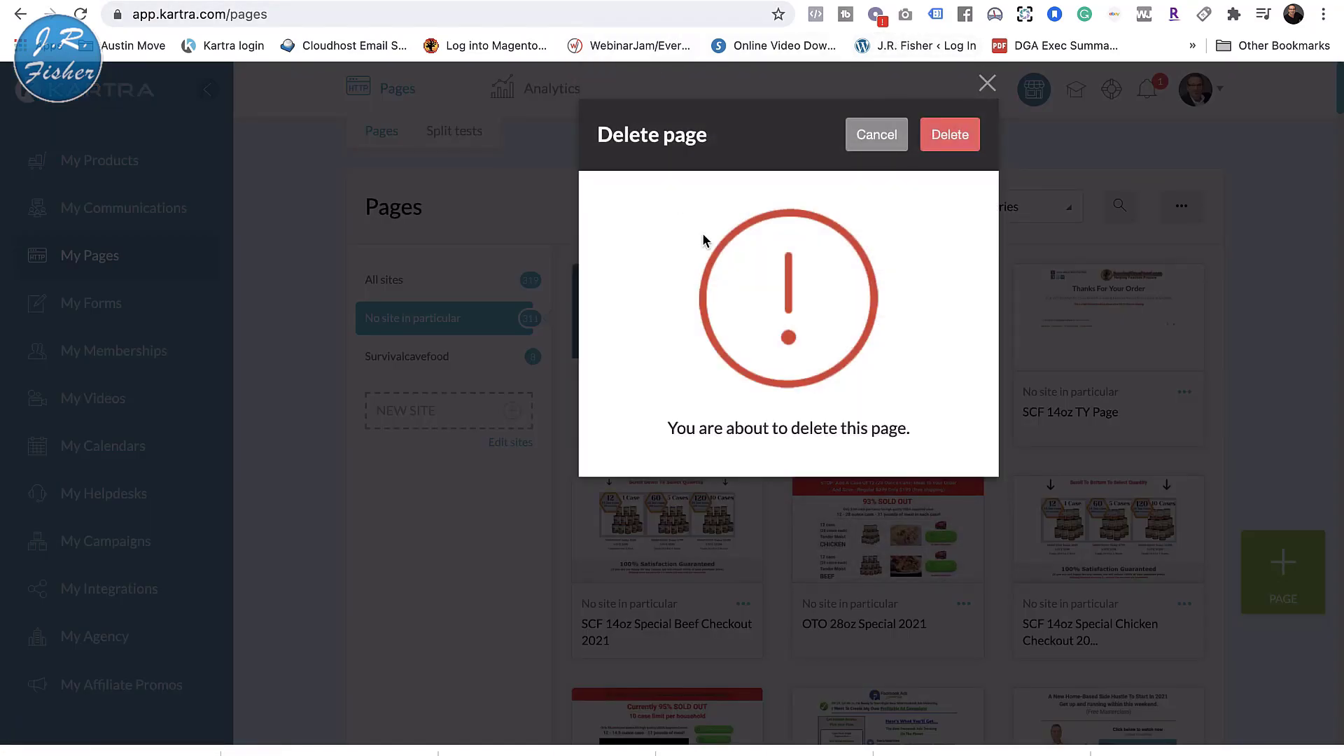
click(951, 126)
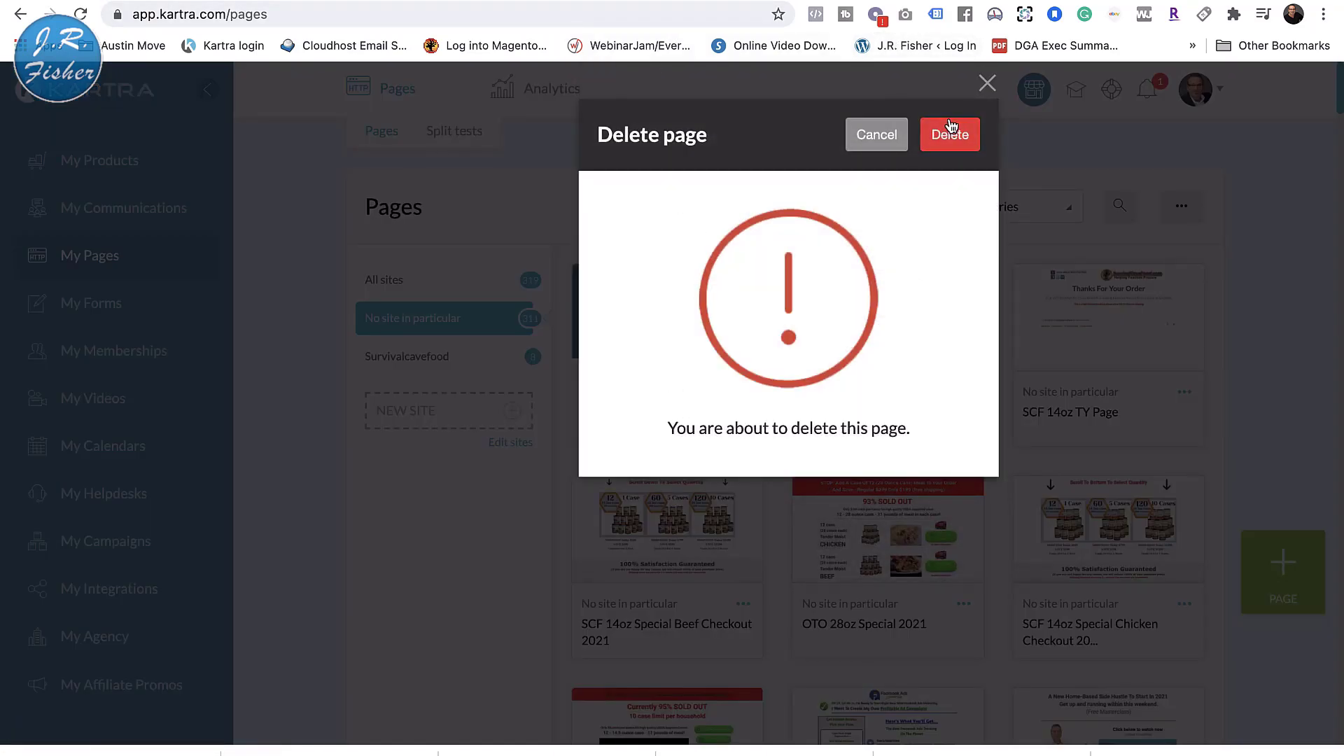